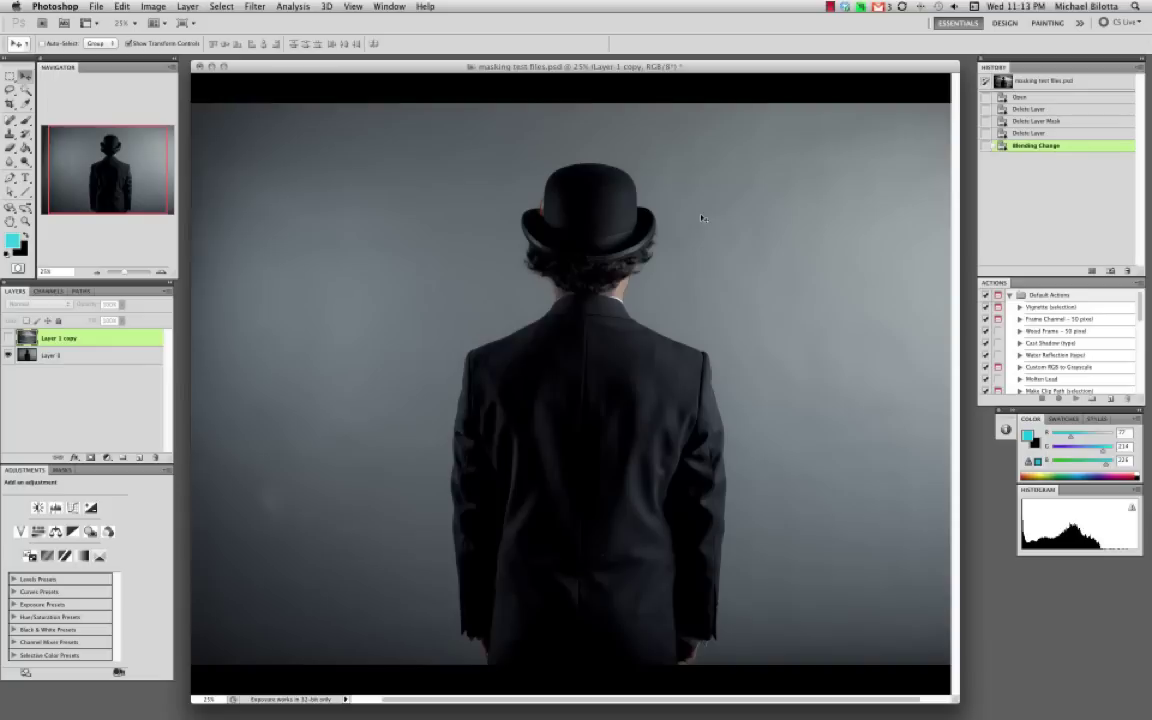
# Step: Examine the edges of the man's hat, hair and shoulders up close against the grey backdrop
pyautogui.scroll(7, 650, 271)
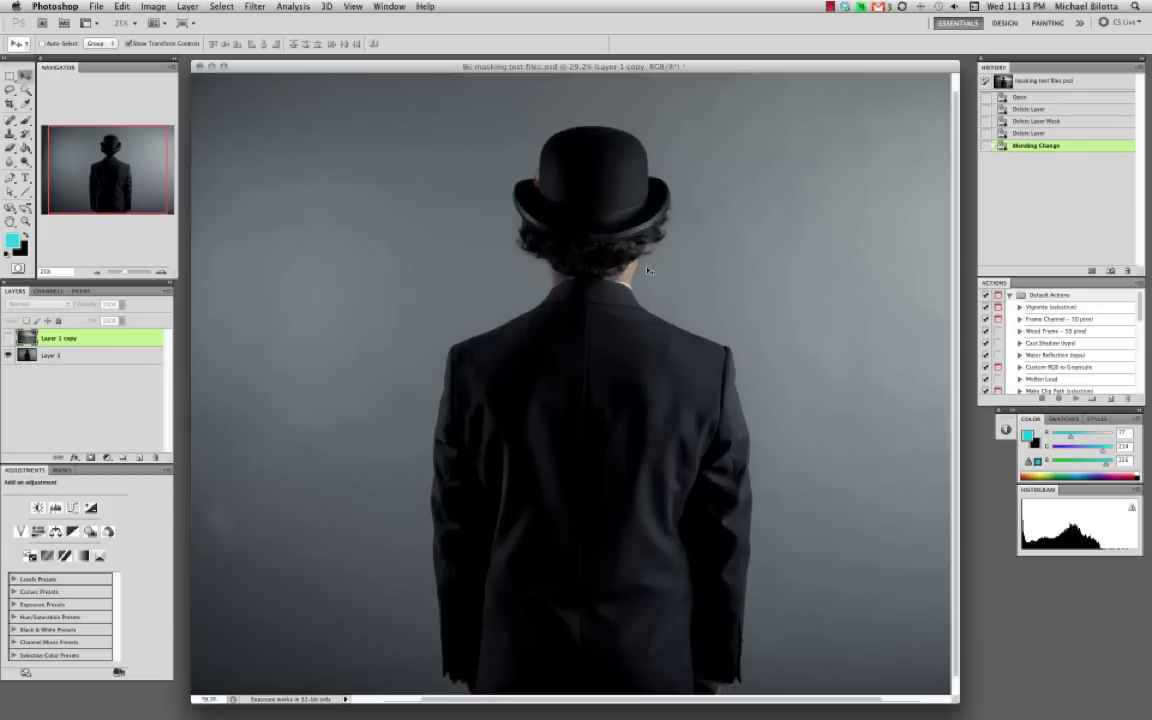
pyautogui.scroll(4, 648, 271)
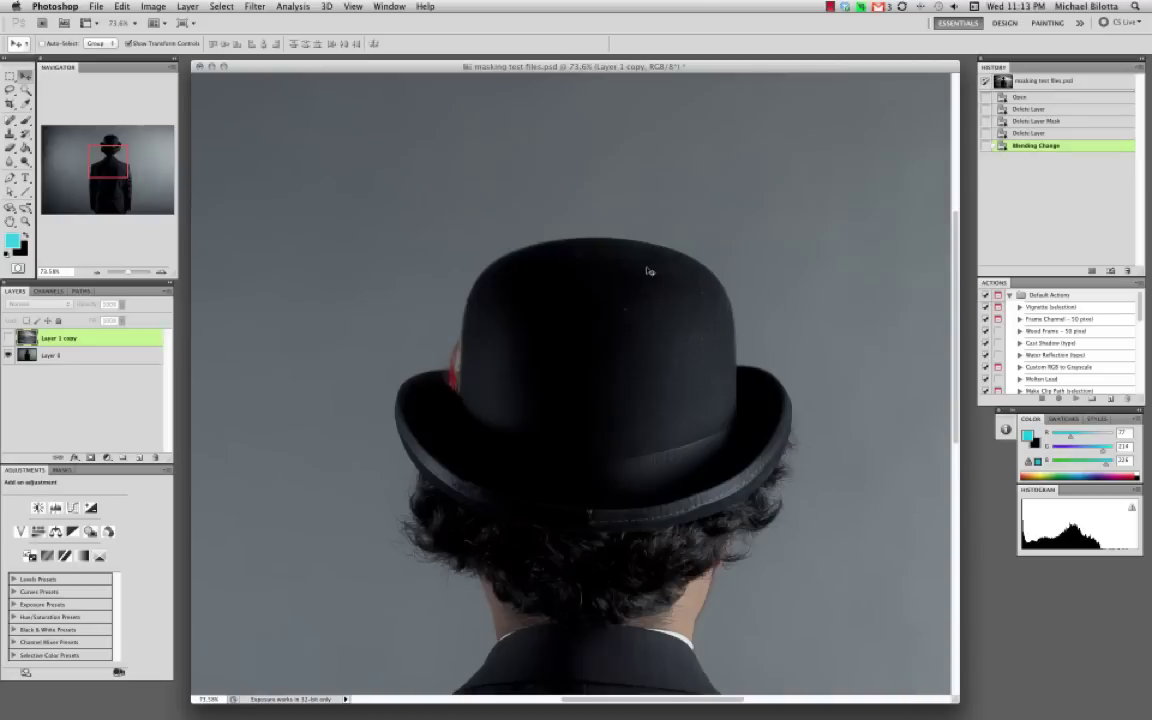
pyautogui.hscroll(5, 648, 271)
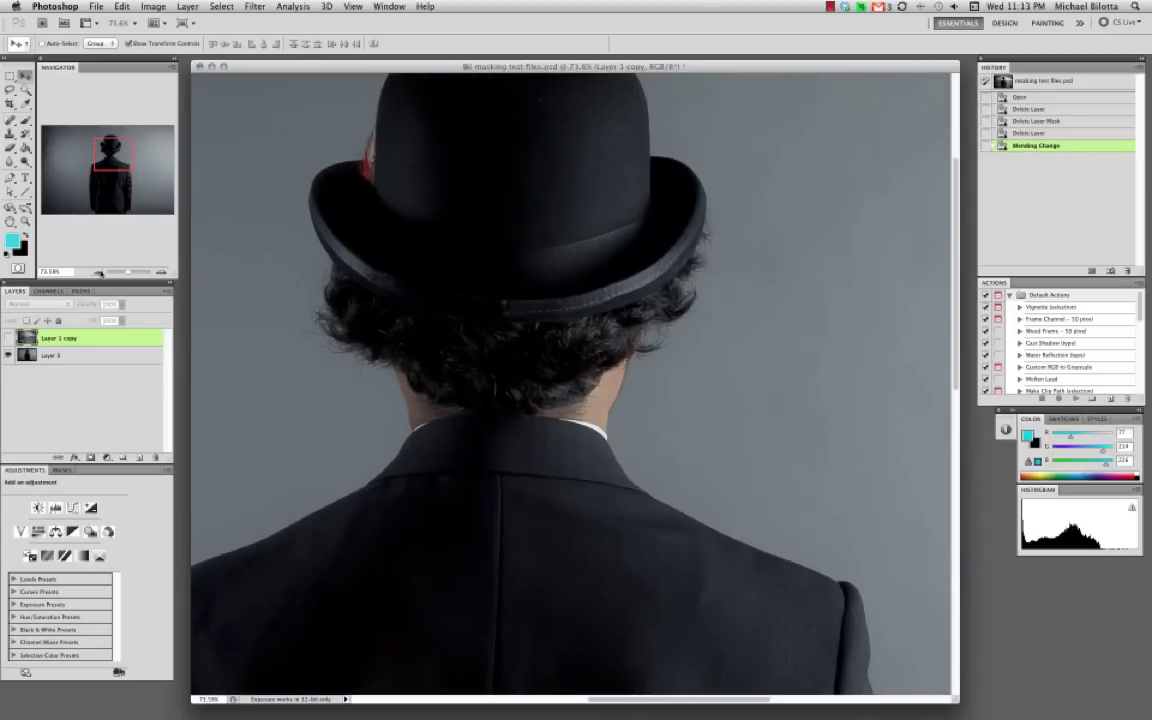
pyautogui.click(97, 271)
pyautogui.click(97, 271)
pyautogui.click(97, 271)
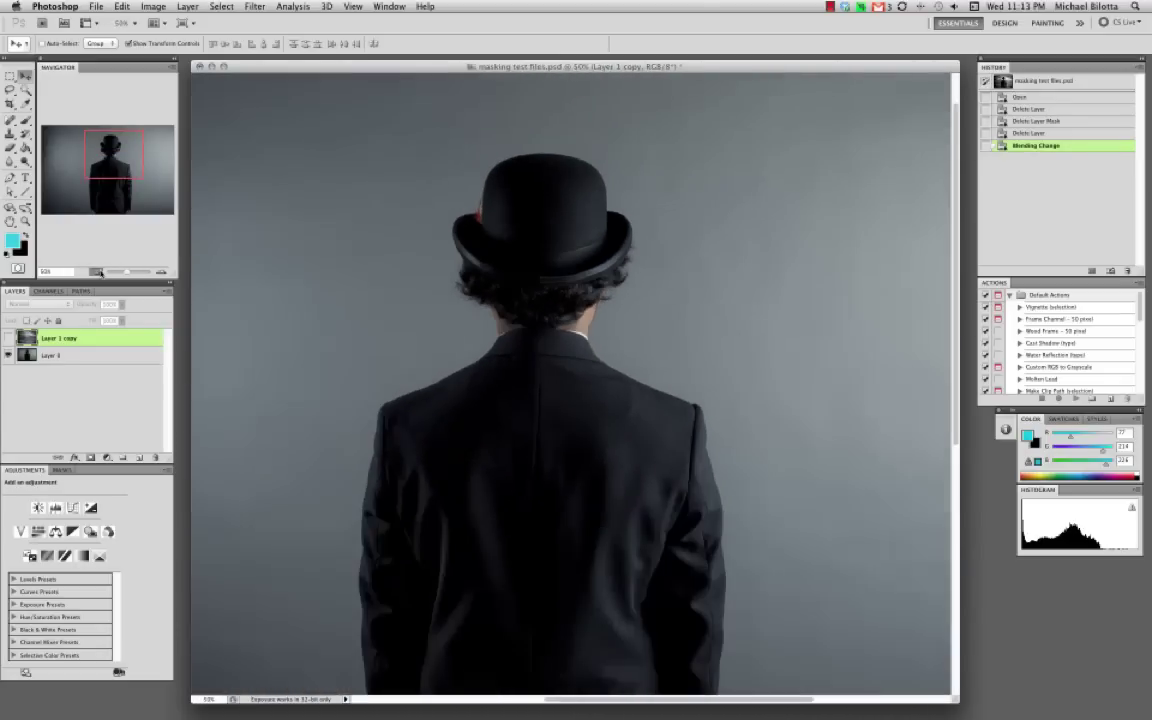
pyautogui.click(97, 271)
pyautogui.click(97, 271)
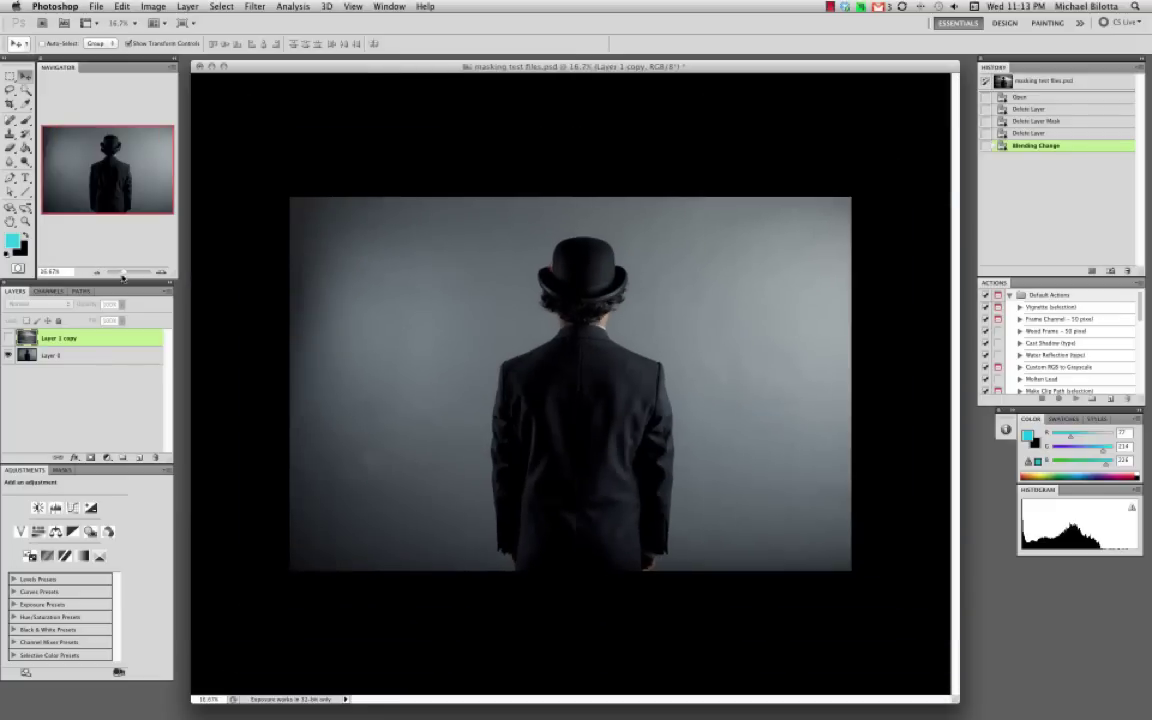
pyautogui.click(161, 271)
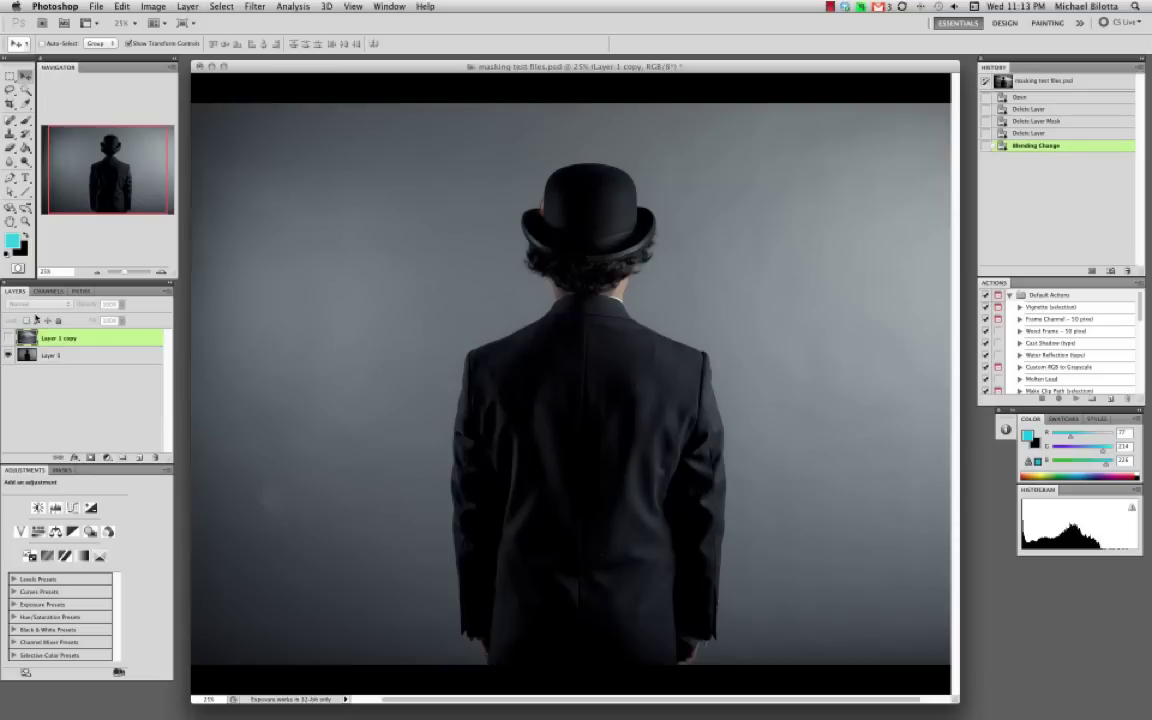
# Step: Compare the cloud image on Layer 1 copy with the man's photo by showing and hiding the cloud layer
pyautogui.click(9, 339)
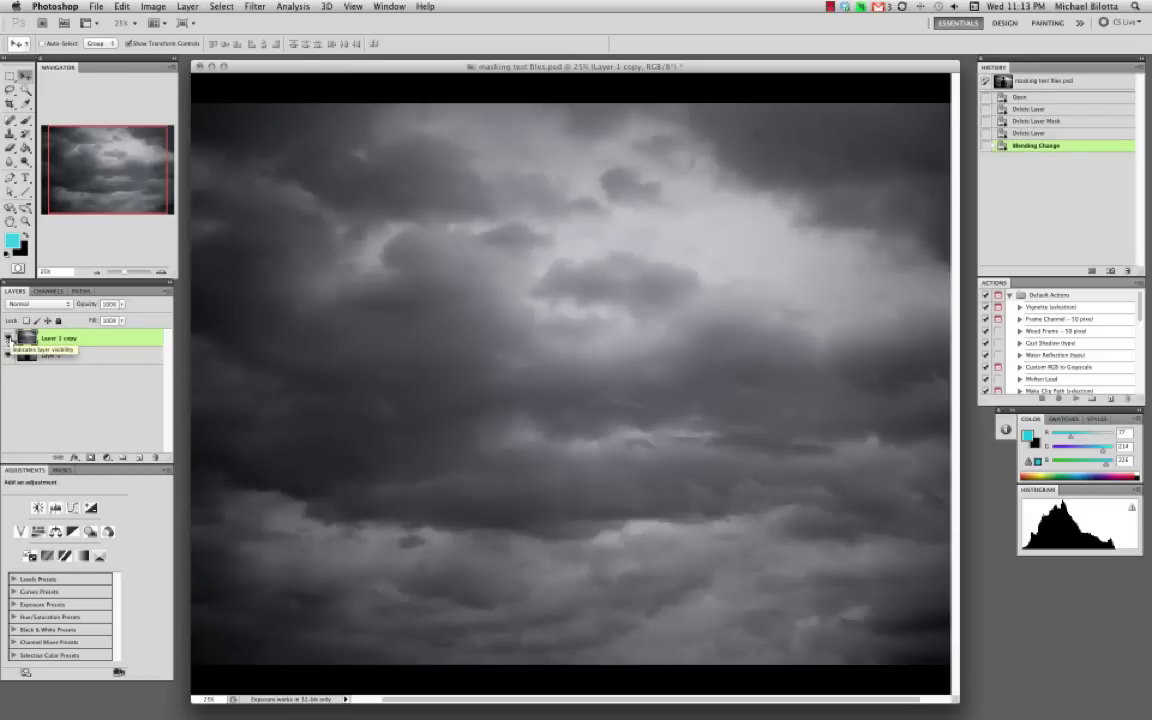
pyautogui.click(9, 339)
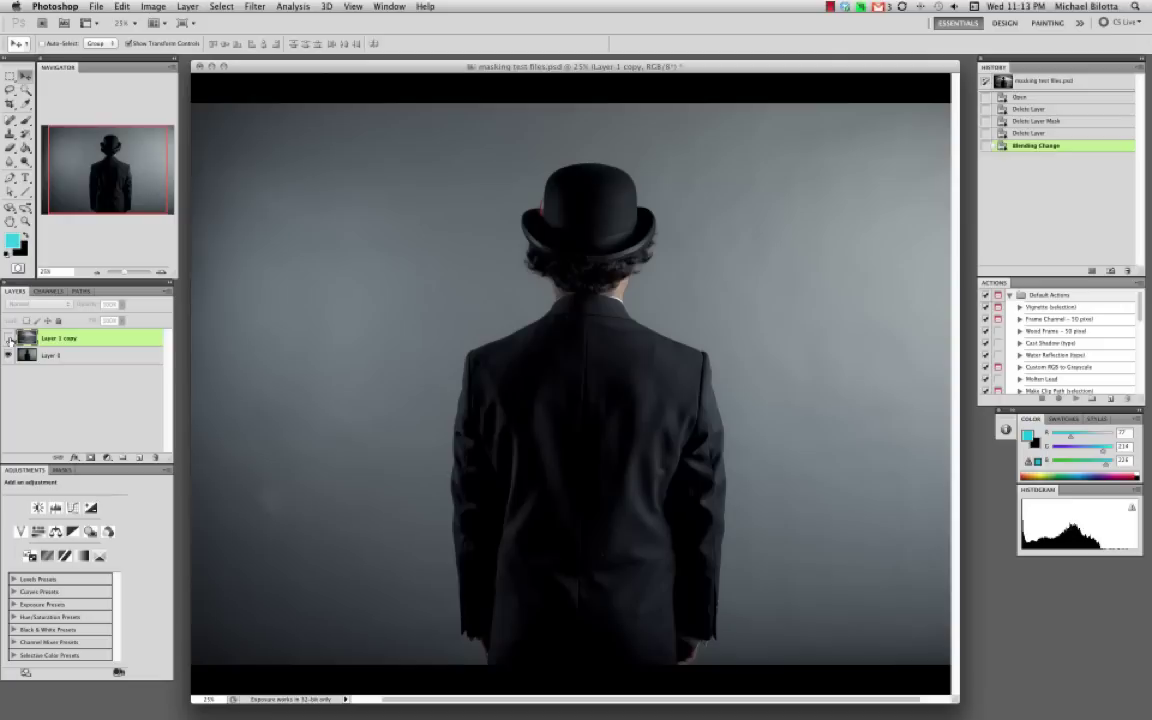
pyautogui.click(8, 339)
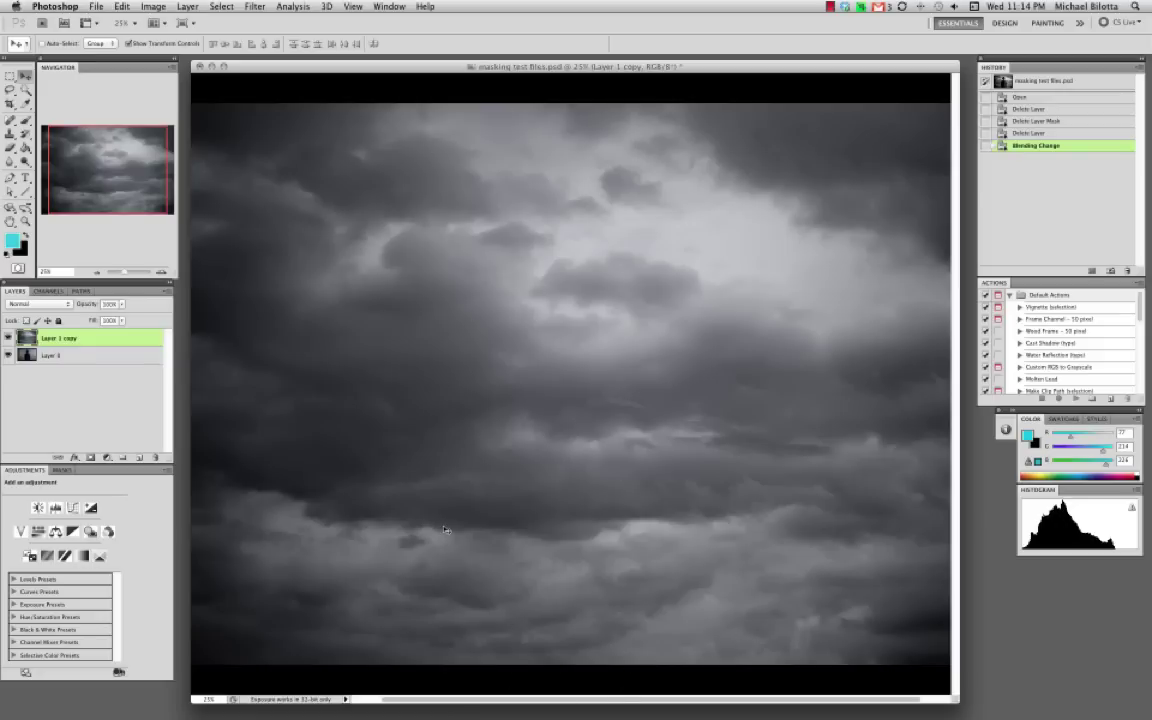
pyautogui.click(9, 338)
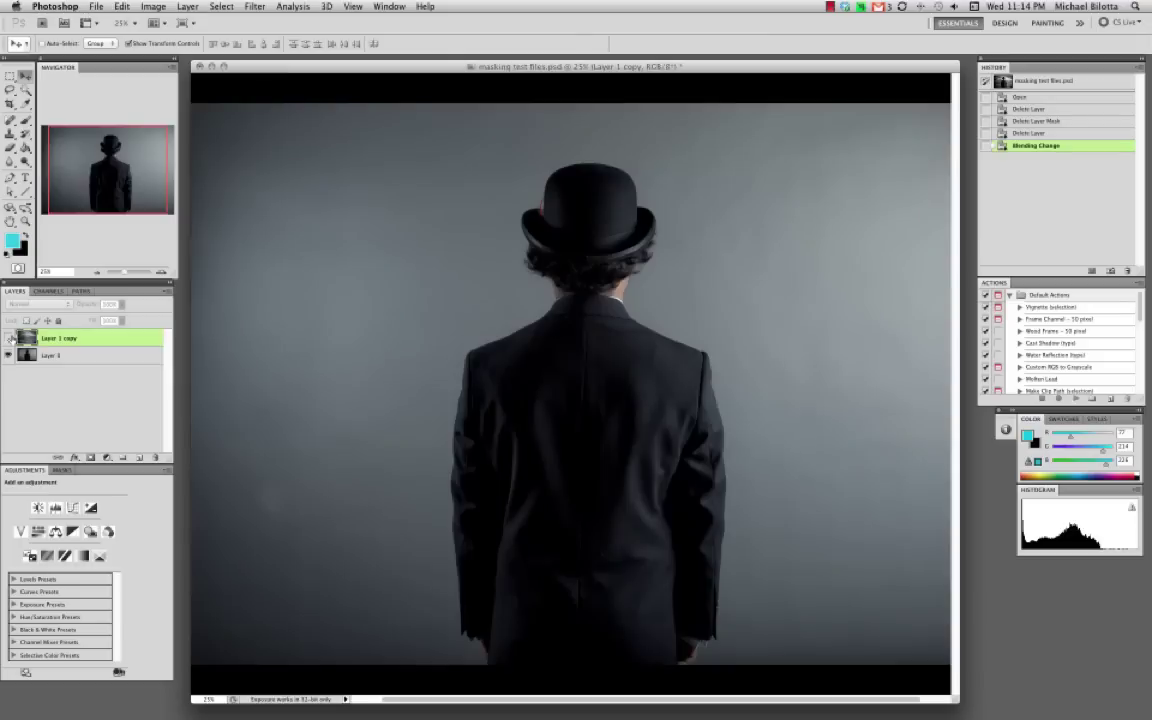
# Step: Make Layer 0, containing the man's photo, the active layer and choose the Magic Wand tool
pyautogui.click(62, 358)
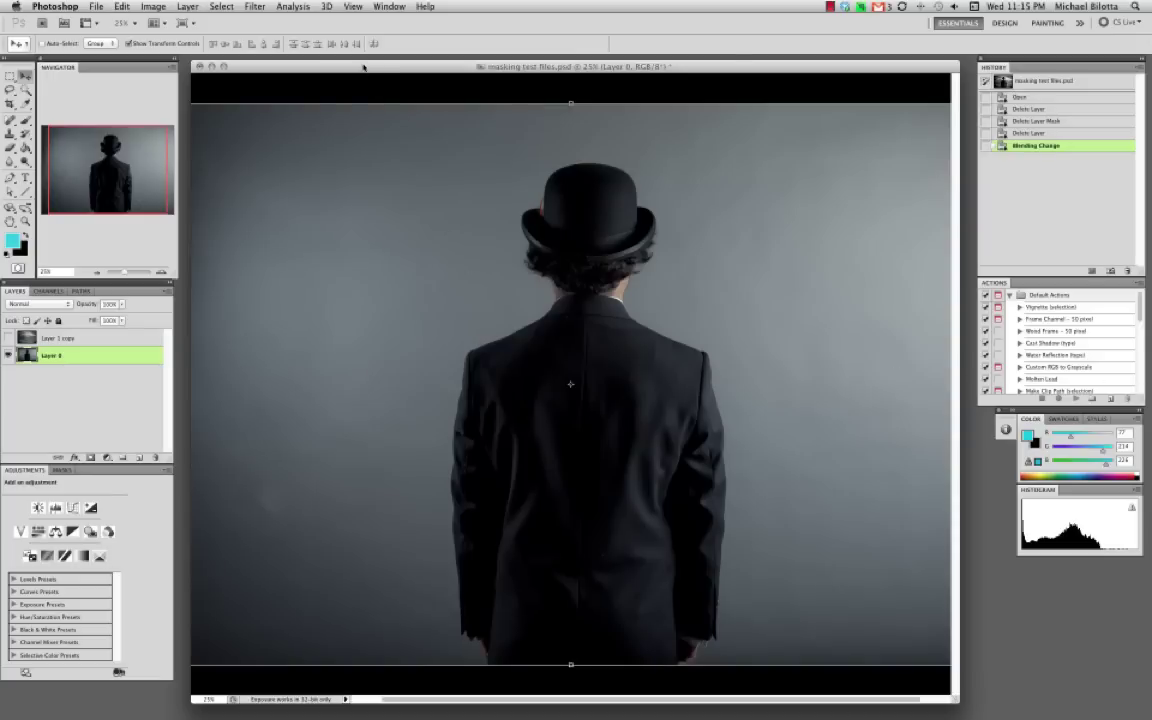
pyautogui.moveTo(363, 71); pyautogui.dragTo(376, 69)
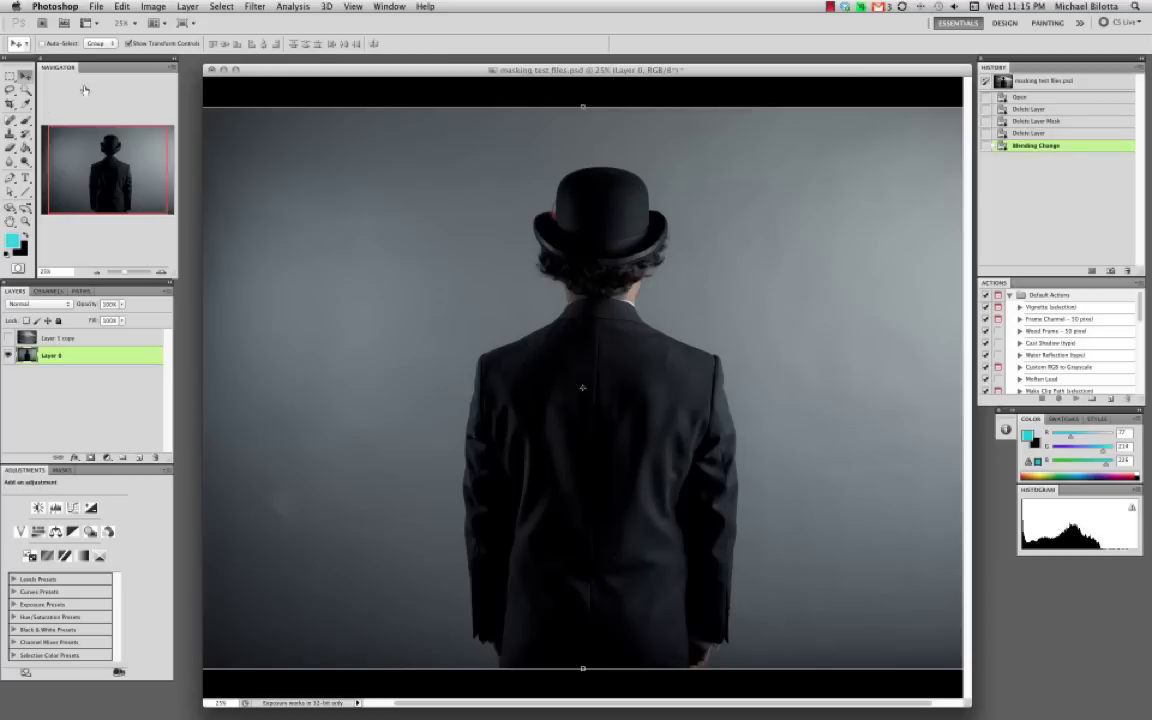
pyautogui.click(26, 89)
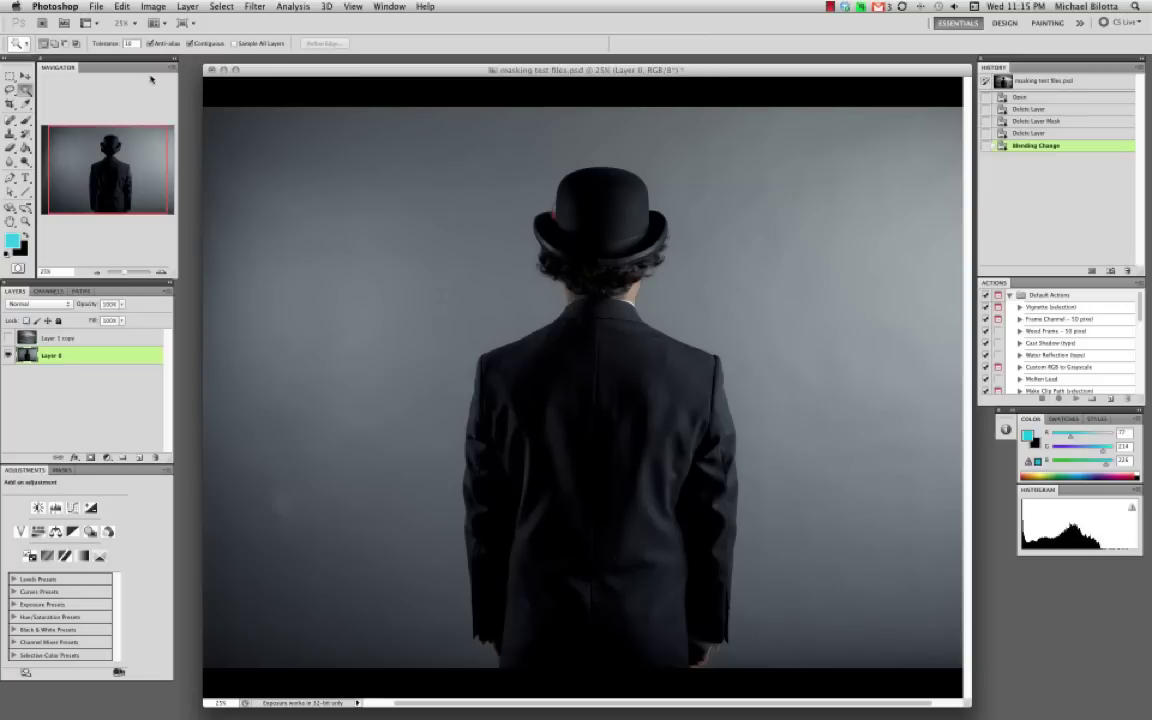
# Step: Try selecting the backdrop beside the man's head piece by piece with Magic Wand tolerance 2, and clear the selection
pyautogui.click(130, 43)
pyautogui.write('2')
pyautogui.click(383, 217)
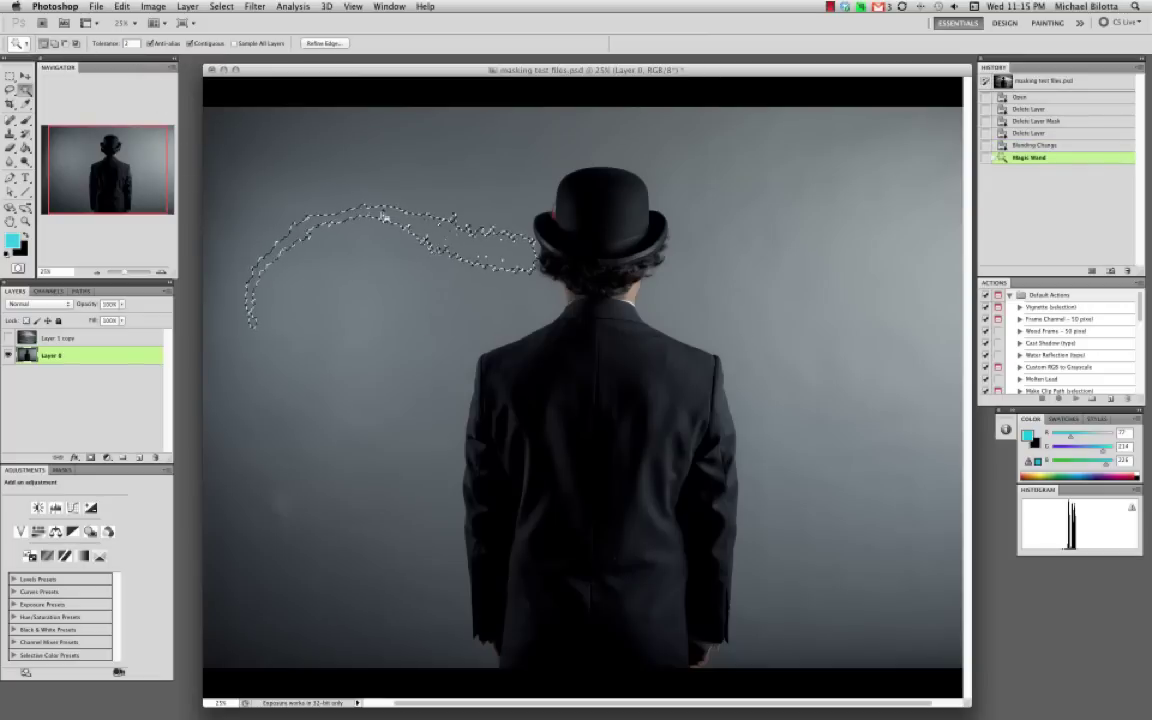
pyautogui.keyDown('shift'); pyautogui.click(385, 205); pyautogui.keyUp('shift')
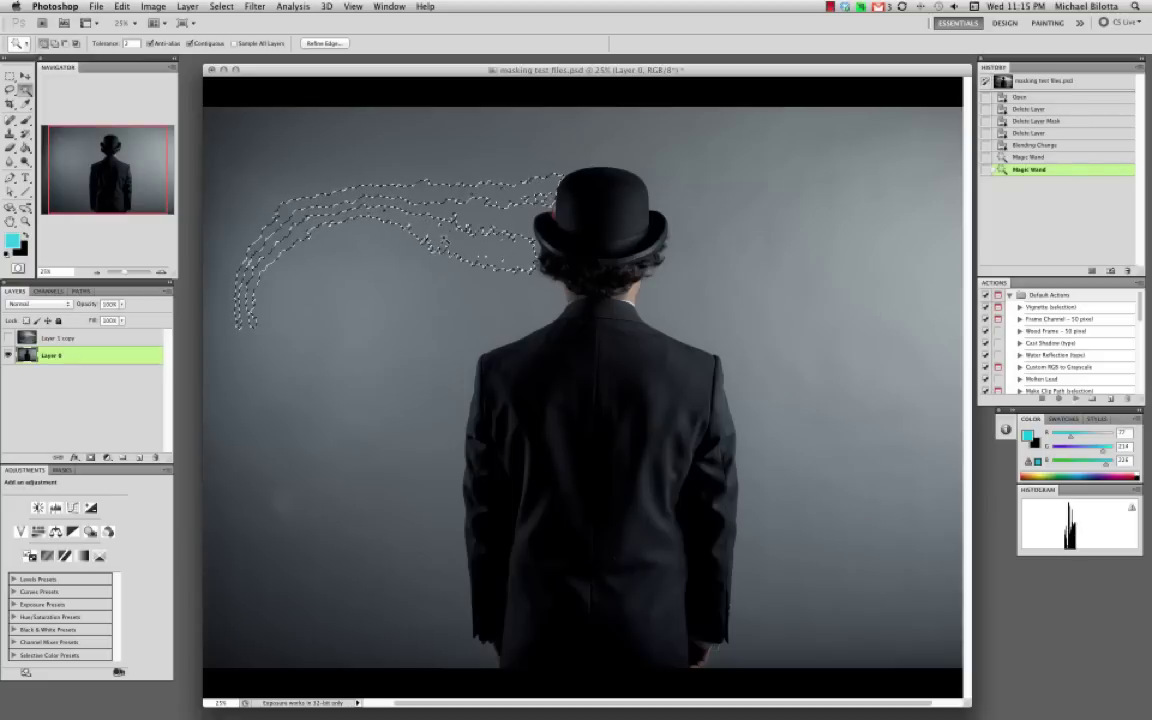
pyautogui.keyDown('shift'); pyautogui.click(425, 250); pyautogui.keyUp('shift')
pyautogui.keyDown('shift'); pyautogui.click(480, 310); pyautogui.keyUp('shift')
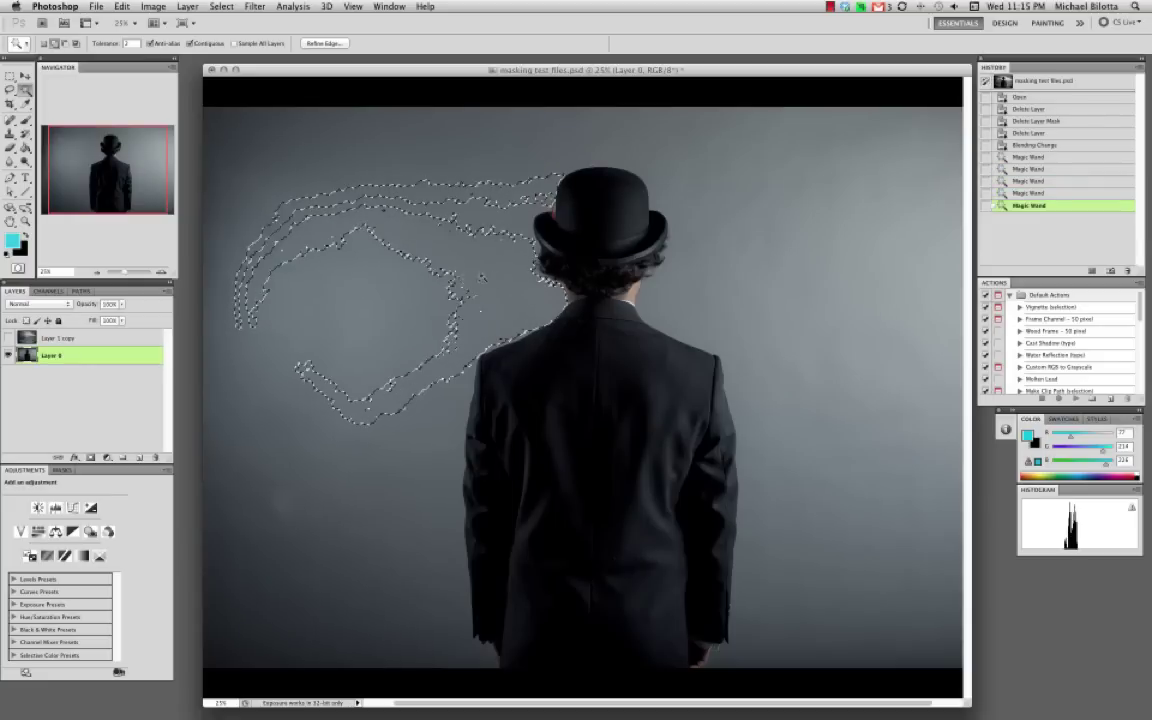
pyautogui.keyDown('shift'); pyautogui.click(490, 221); pyautogui.keyUp('shift')
pyautogui.keyDown('shift'); pyautogui.click(460, 199); pyautogui.keyUp('shift')
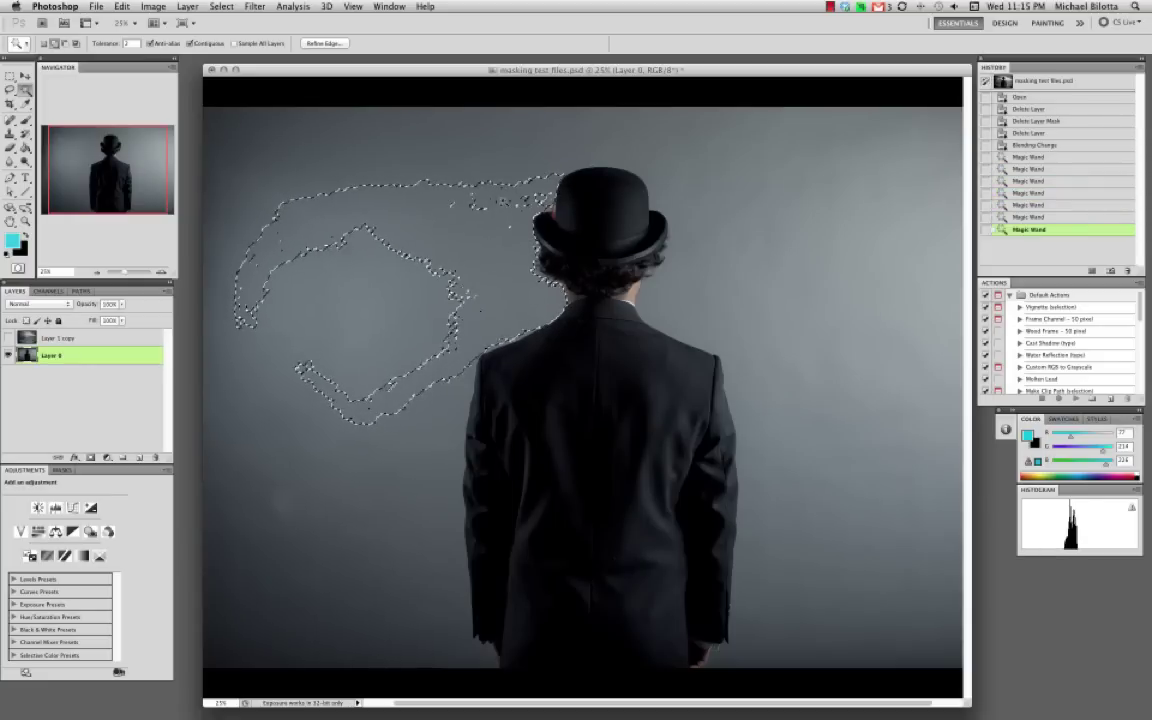
pyautogui.keyDown('shift'); pyautogui.click(510, 195); pyautogui.keyUp('shift')
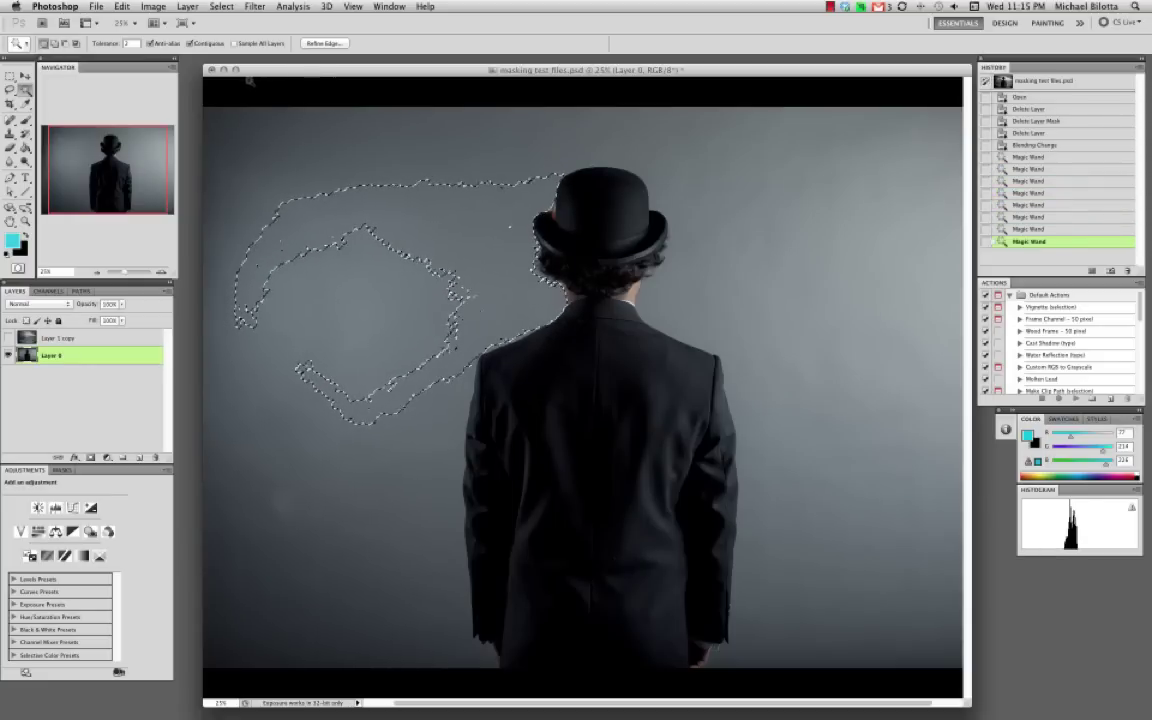
pyautogui.press('super+d')
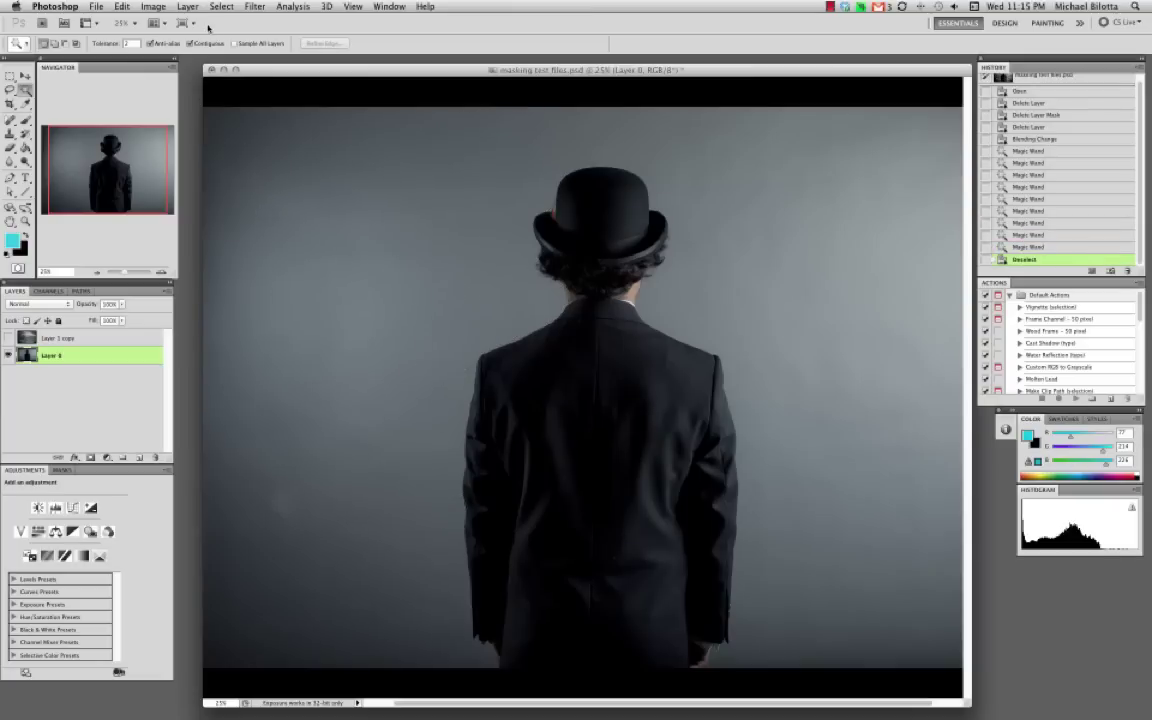
# Step: Try selecting the grey backdrop around the man with a higher Magic Wand tolerance, and clear the selection
pyautogui.click(125, 43)
pyautogui.write('10')
pyautogui.press('Return')
pyautogui.click(317, 162)
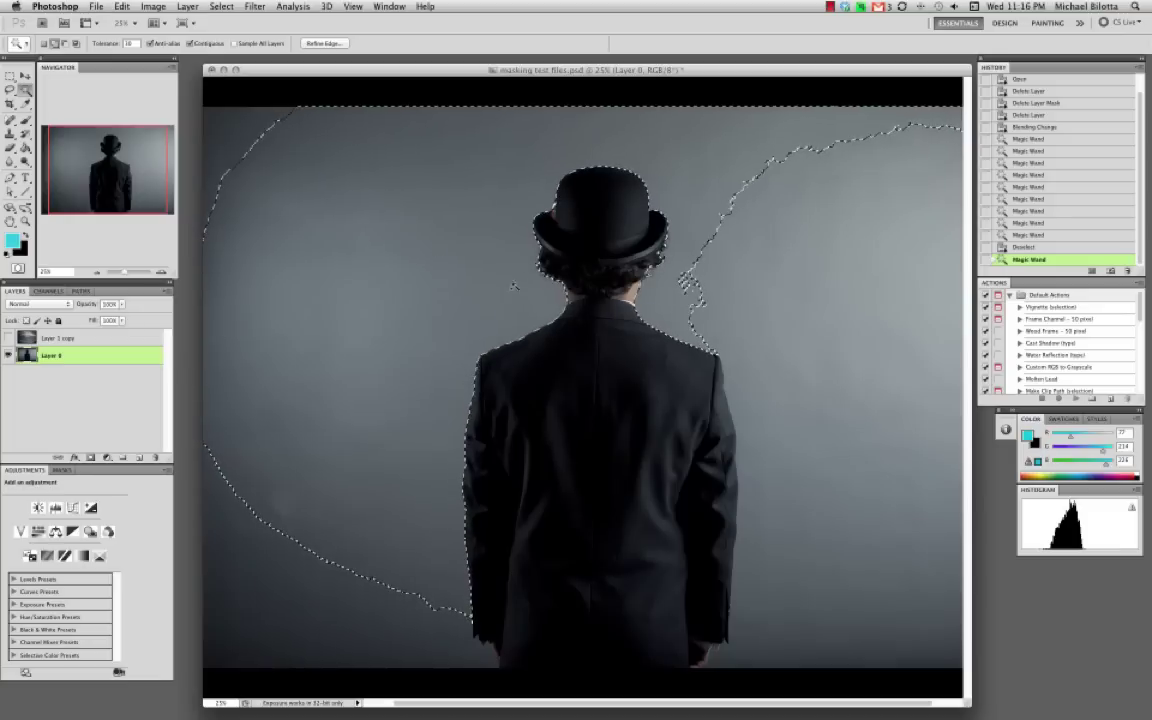
pyautogui.keyDown('shift'); pyautogui.click(698, 308); pyautogui.keyUp('shift')
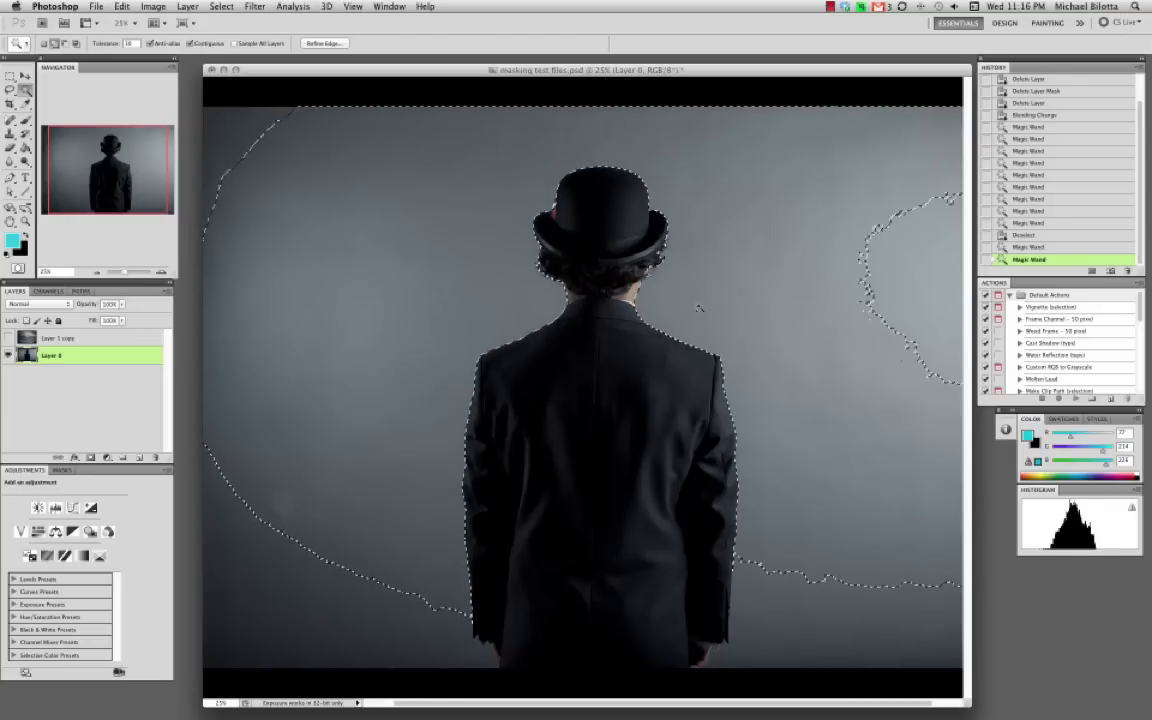
pyautogui.keyDown('shift'); pyautogui.click(755, 604); pyautogui.keyUp('shift')
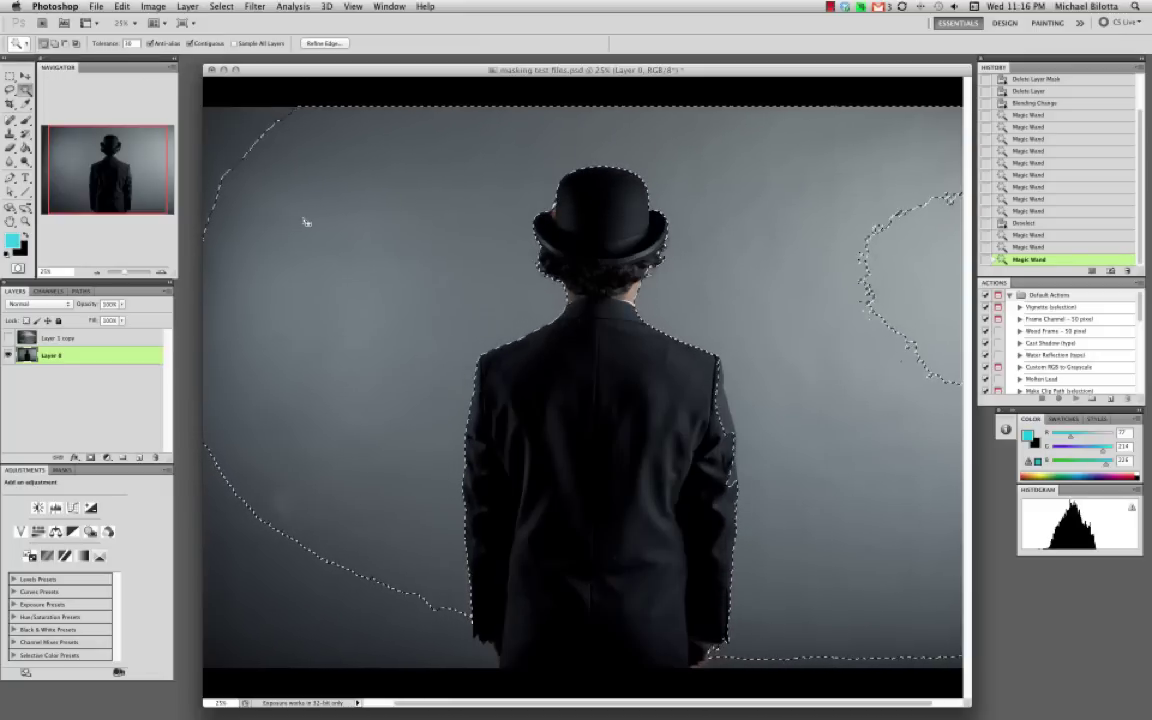
pyautogui.press('super+d')
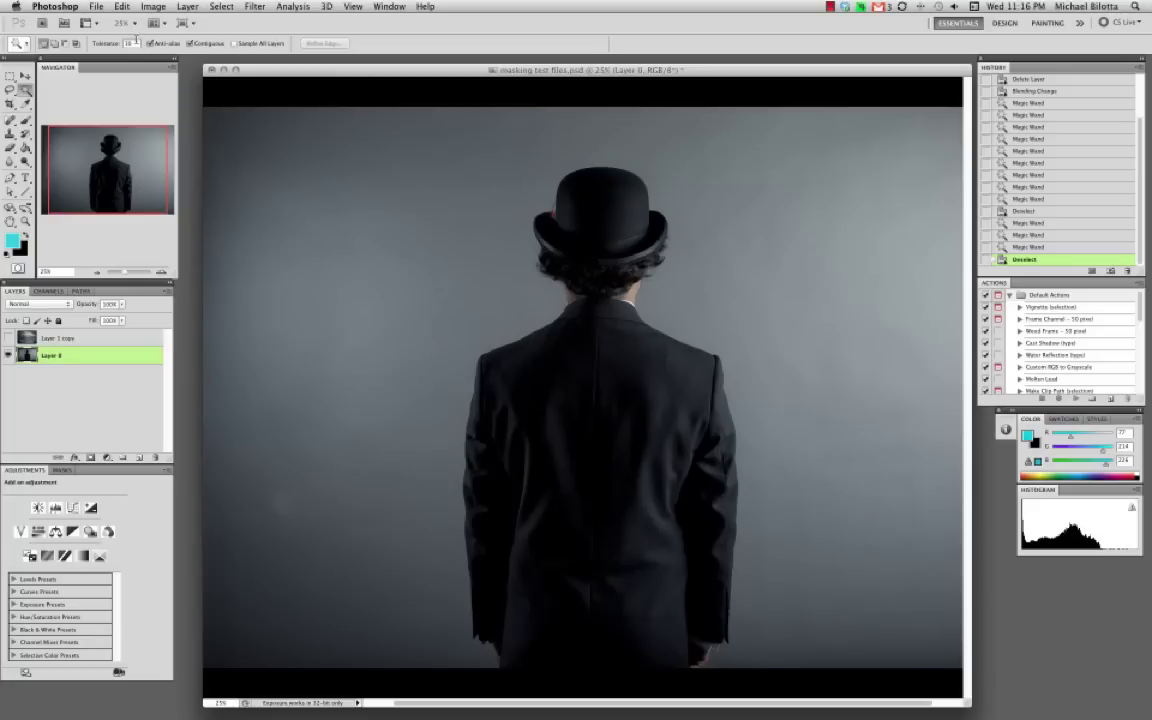
# Step: With the Magic Wand at tolerance 10, build up a selection of the whole backdrop to the left of the man
pyautogui.click(100, 38)
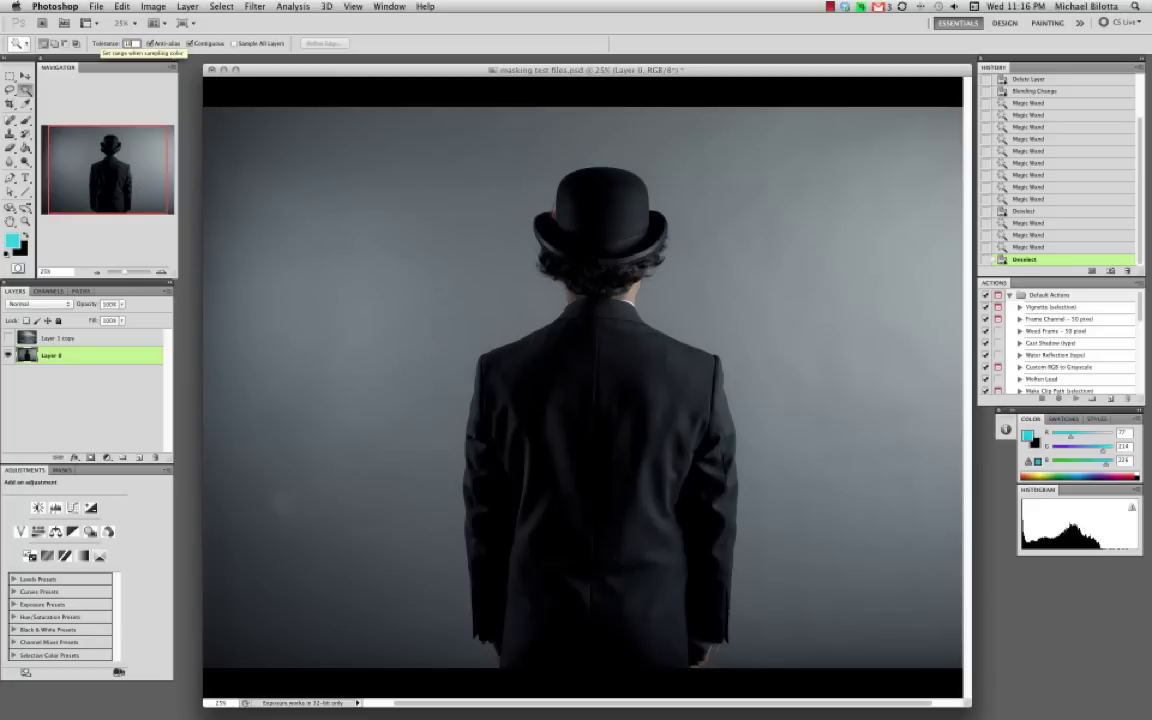
pyautogui.click(411, 260)
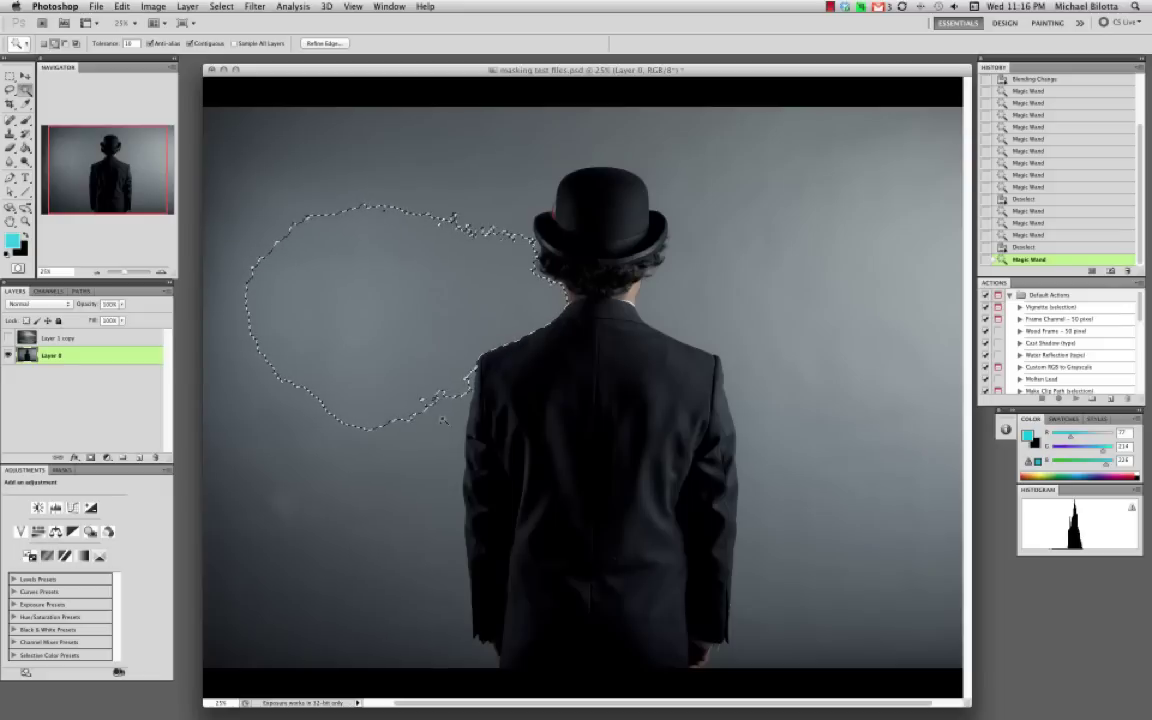
pyautogui.keyDown('shift'); pyautogui.click(411, 474); pyautogui.keyUp('shift')
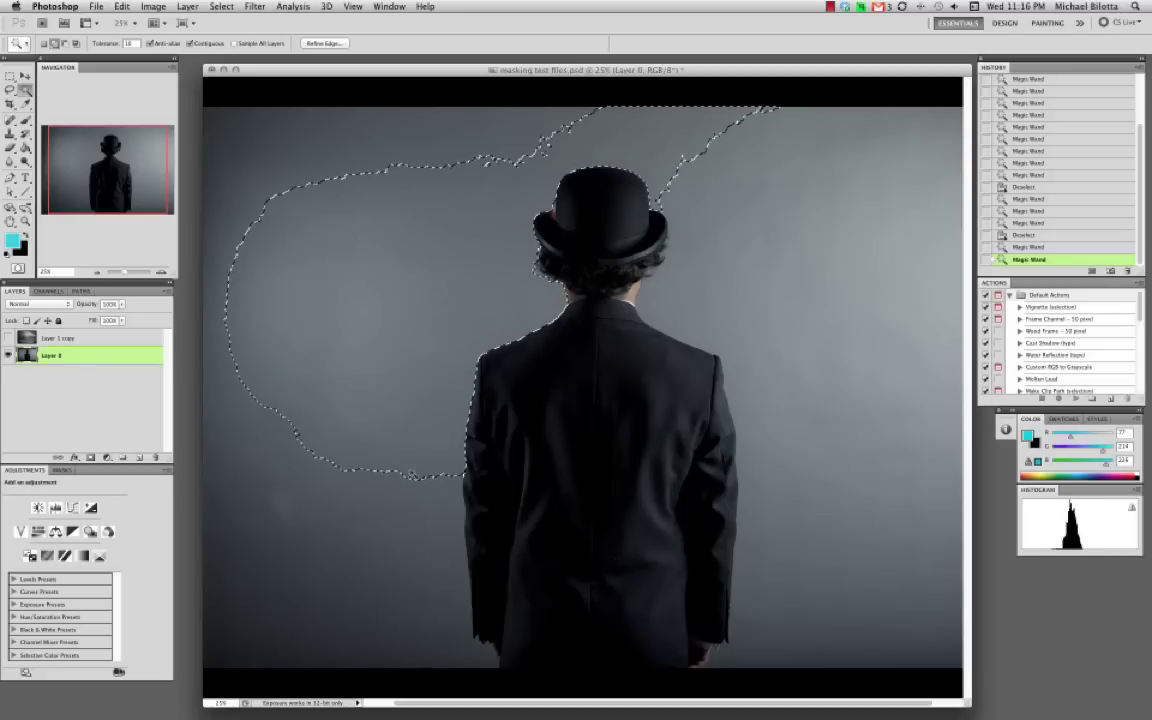
pyautogui.keyDown('shift'); pyautogui.click(409, 498); pyautogui.keyUp('shift')
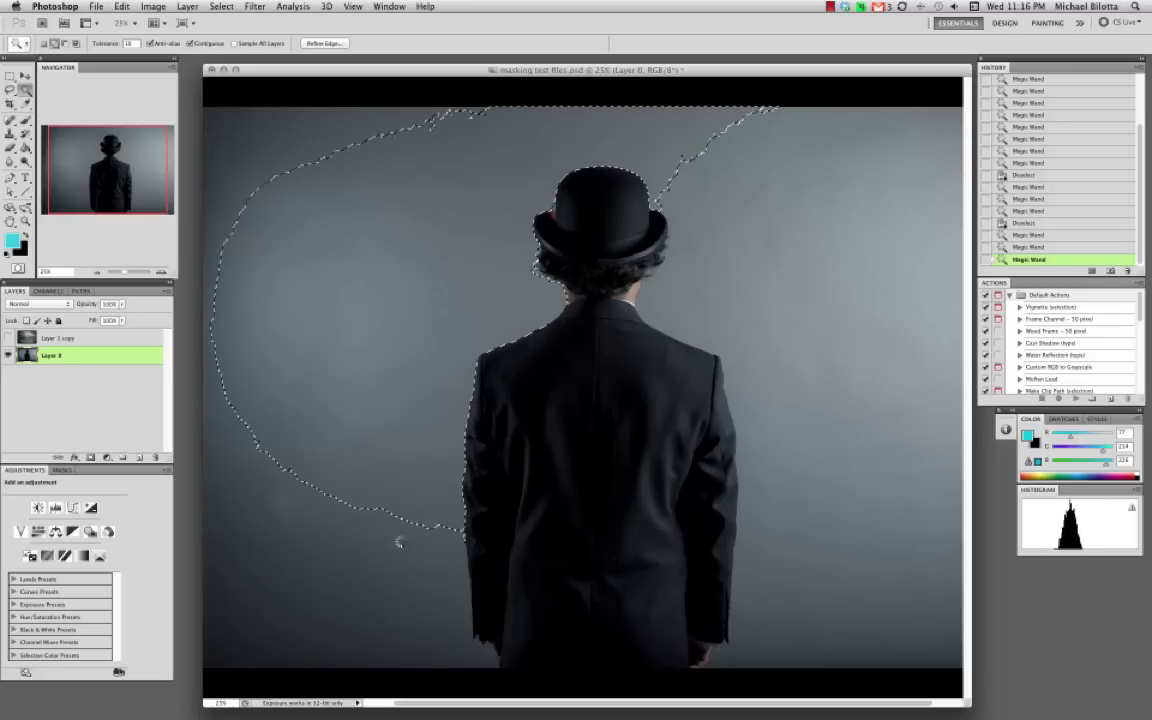
pyautogui.keyDown('shift'); pyautogui.click(398, 543); pyautogui.keyUp('shift')
pyautogui.keyDown('shift'); pyautogui.click(390, 573); pyautogui.keyUp('shift')
pyautogui.keyDown('shift'); pyautogui.click(378, 596); pyautogui.keyUp('shift')
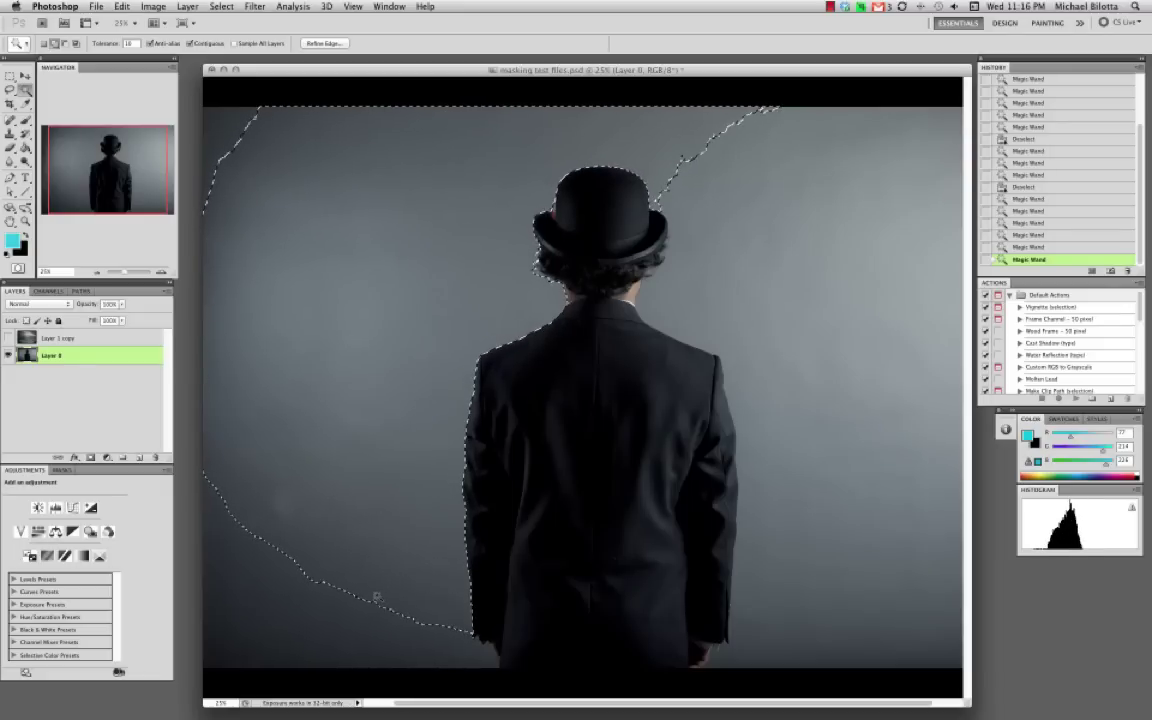
pyautogui.keyDown('shift'); pyautogui.click(348, 626); pyautogui.keyUp('shift')
pyautogui.keyDown('shift'); pyautogui.click(348, 626); pyautogui.keyUp('shift')
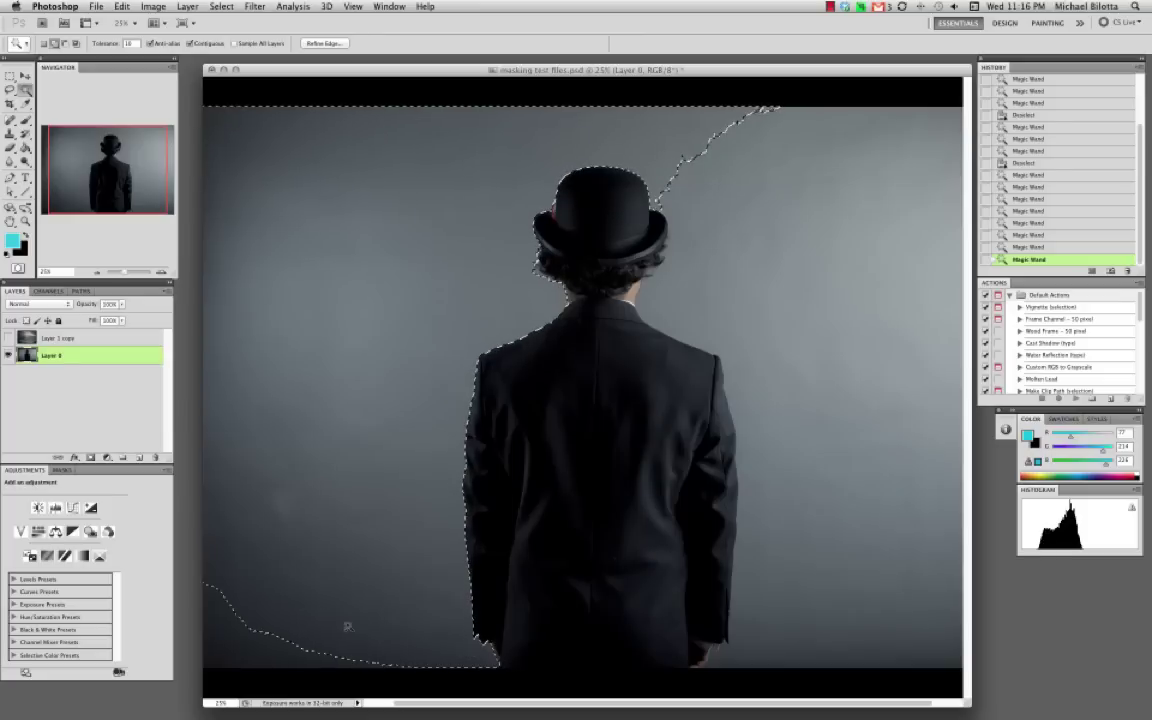
pyautogui.keyDown('shift'); pyautogui.click(288, 642); pyautogui.keyUp('shift')
pyautogui.keyDown('shift'); pyautogui.click(254, 653); pyautogui.keyUp('shift')
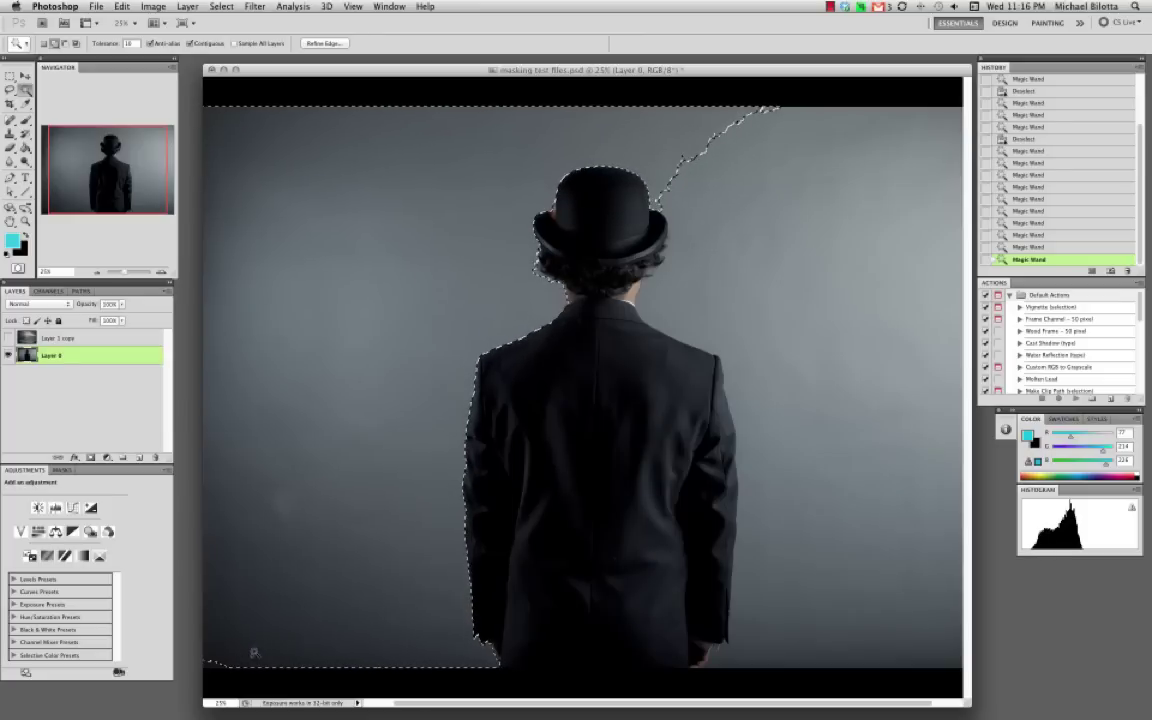
# Step: Add the whole backdrop to the right of the man and the leftover patches above his hat to the Magic Wand selection
pyautogui.keyDown('shift'); pyautogui.click(780, 531); pyautogui.keyUp('shift')
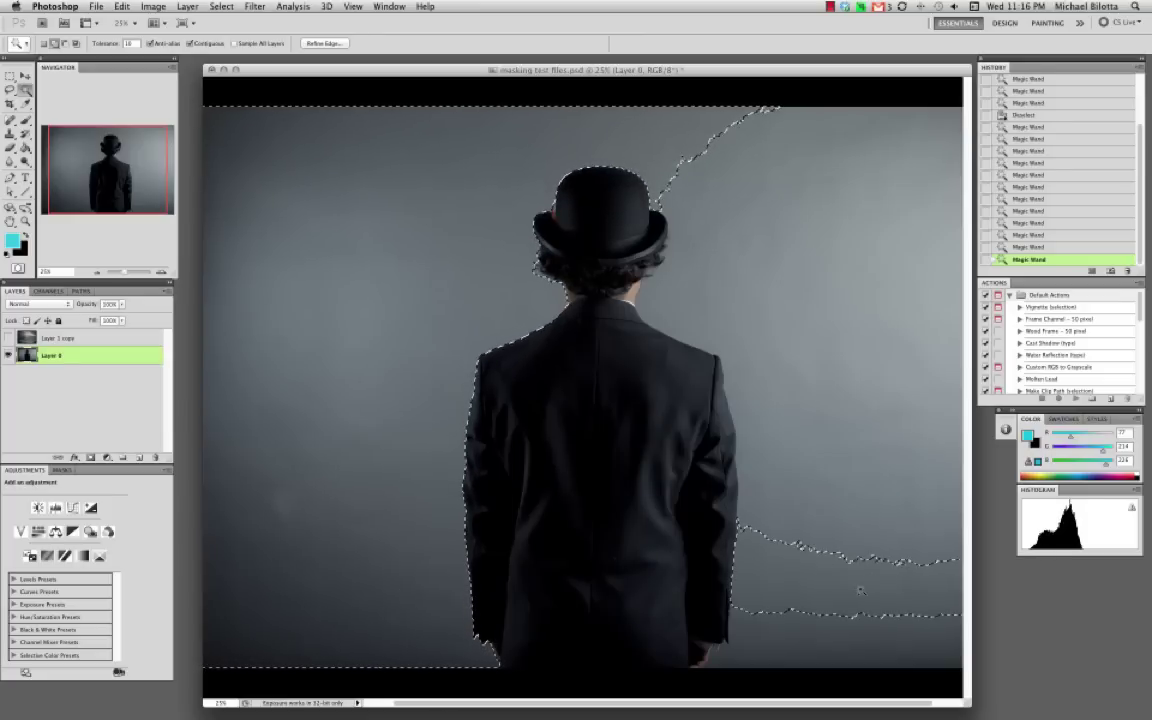
pyautogui.keyDown('shift'); pyautogui.click(857, 626); pyautogui.keyUp('shift')
pyautogui.keyDown('shift'); pyautogui.click(850, 638); pyautogui.keyUp('shift')
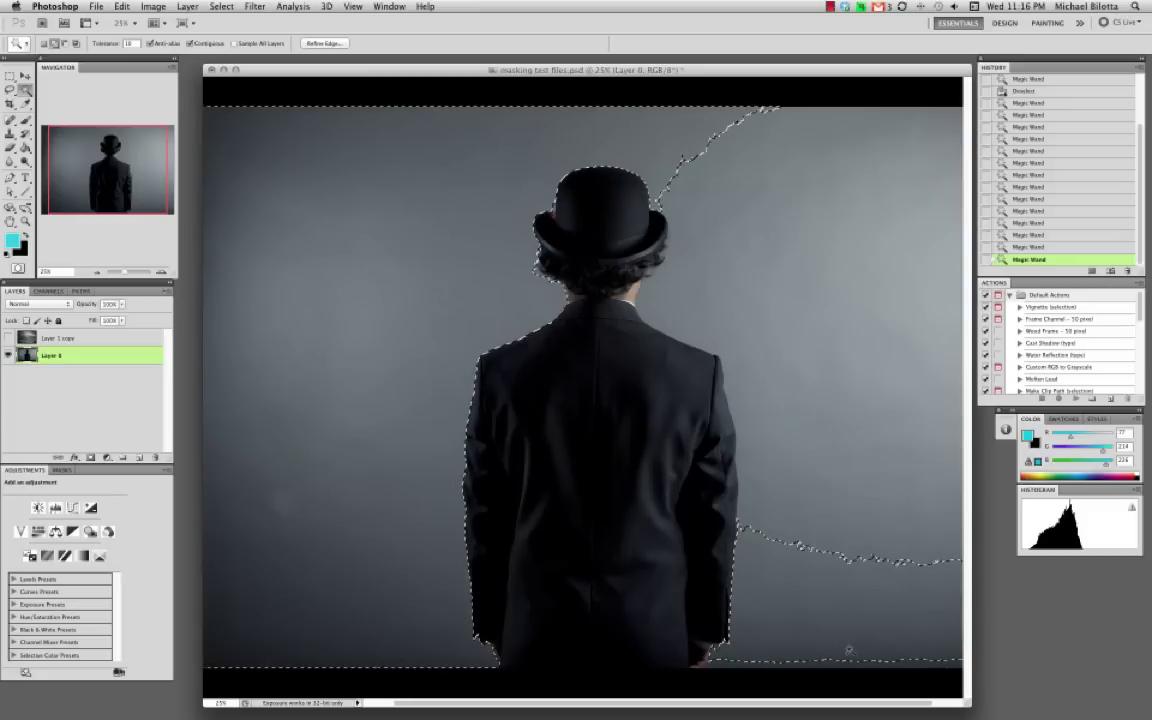
pyautogui.keyDown('shift'); pyautogui.click(848, 650); pyautogui.keyUp('shift')
pyautogui.keyDown('shift'); pyautogui.click(880, 566); pyautogui.keyUp('shift')
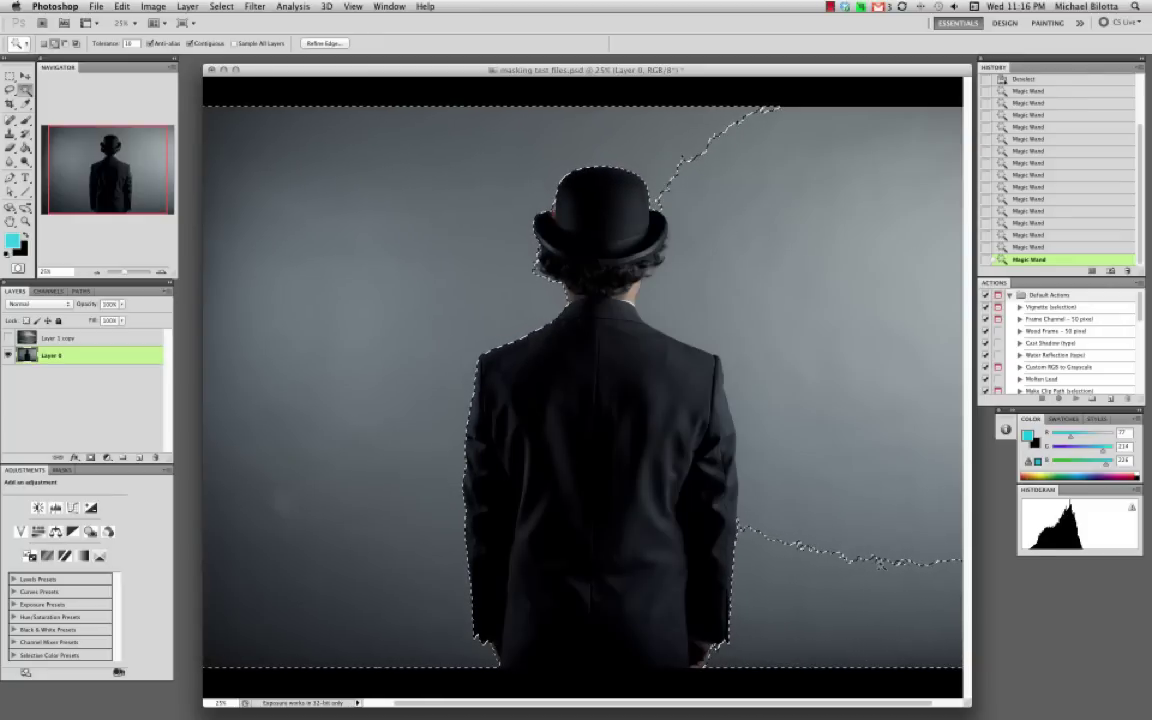
pyautogui.keyDown('shift'); pyautogui.click(852, 523); pyautogui.keyUp('shift')
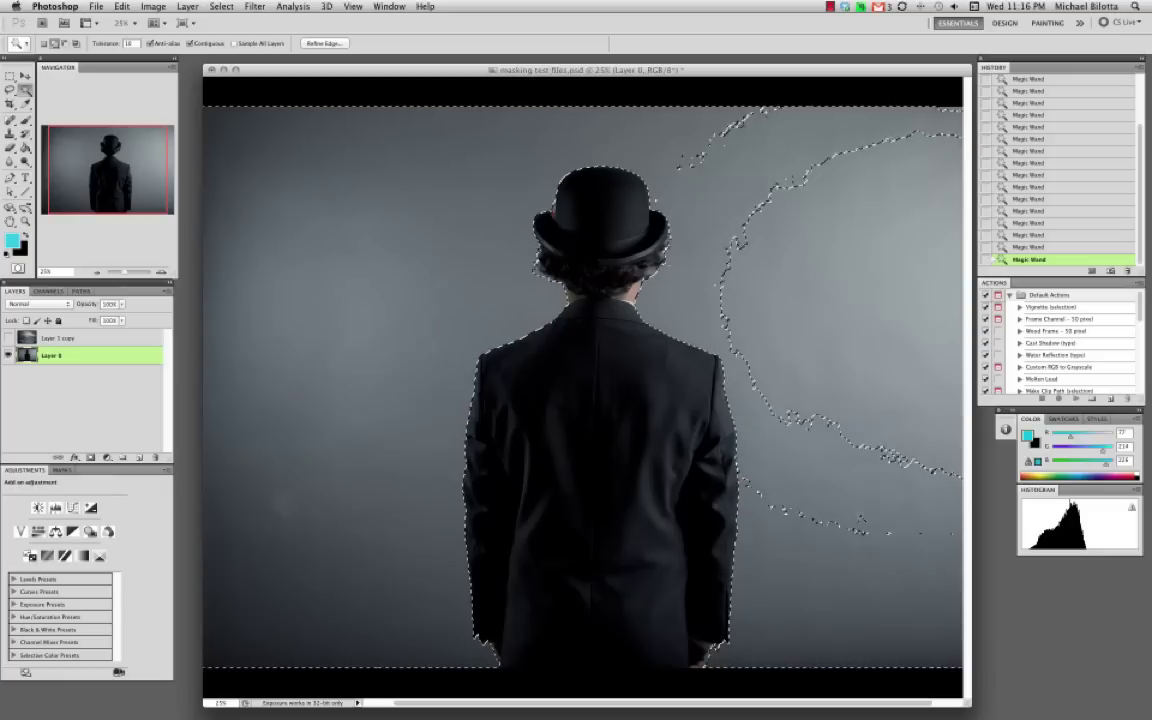
pyautogui.keyDown('shift'); pyautogui.click(880, 393); pyautogui.keyUp('shift')
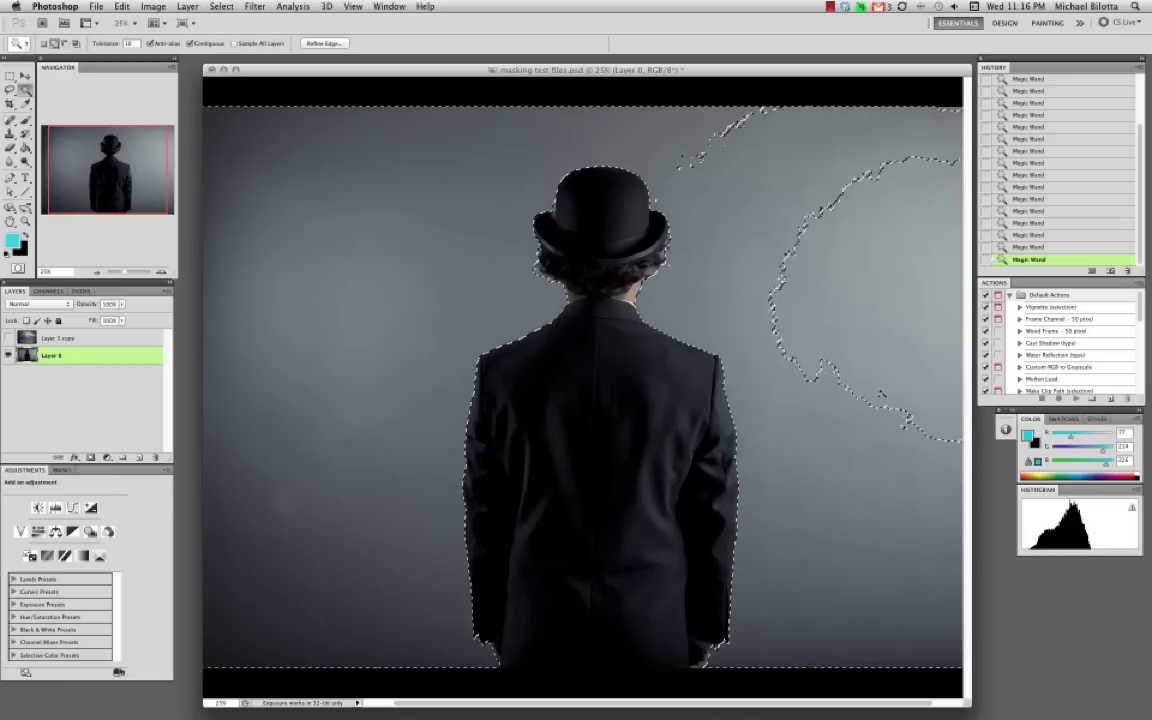
pyautogui.keyDown('shift'); pyautogui.click(915, 319); pyautogui.keyUp('shift')
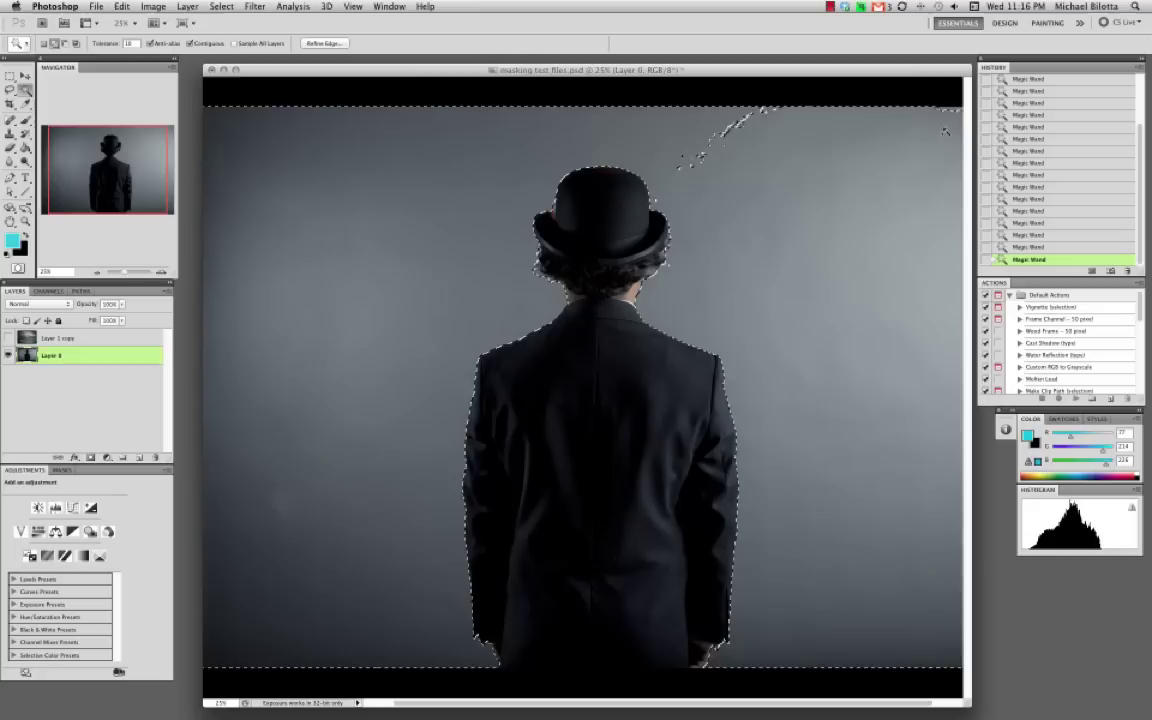
pyautogui.keyDown('shift'); pyautogui.click(621, 138); pyautogui.keyUp('shift')
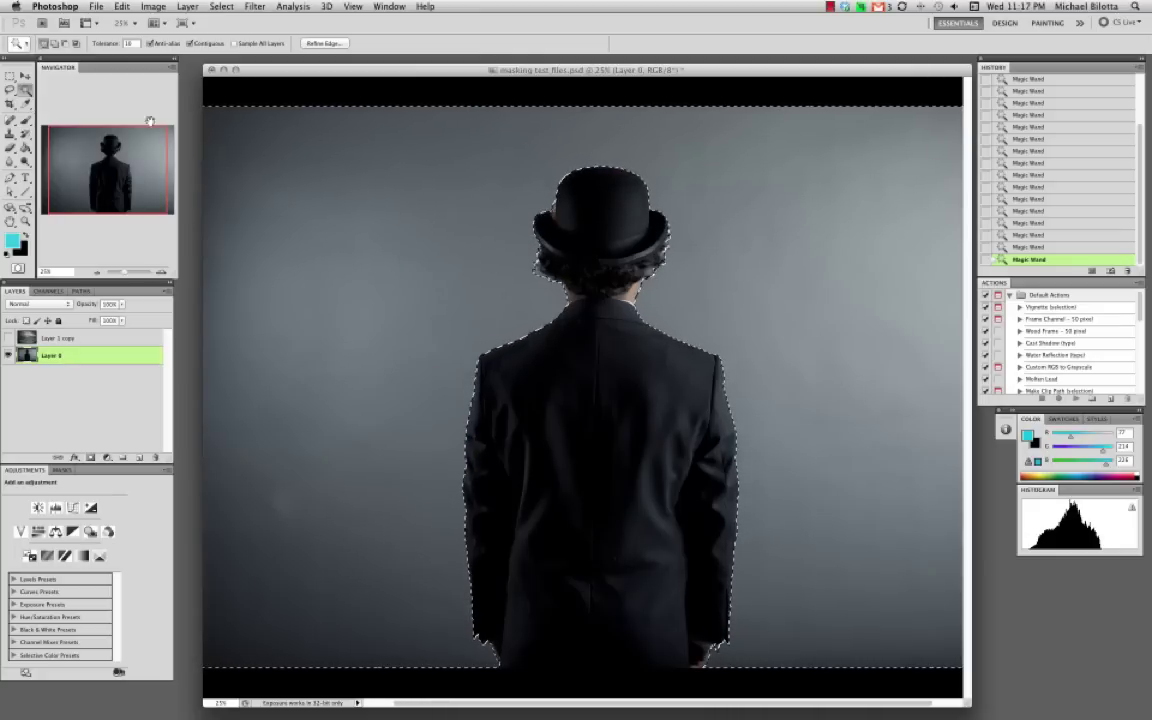
# Step: Examine the selection edge around the hat, hair and collar up close, and return to the full image
pyautogui.click(97, 272)
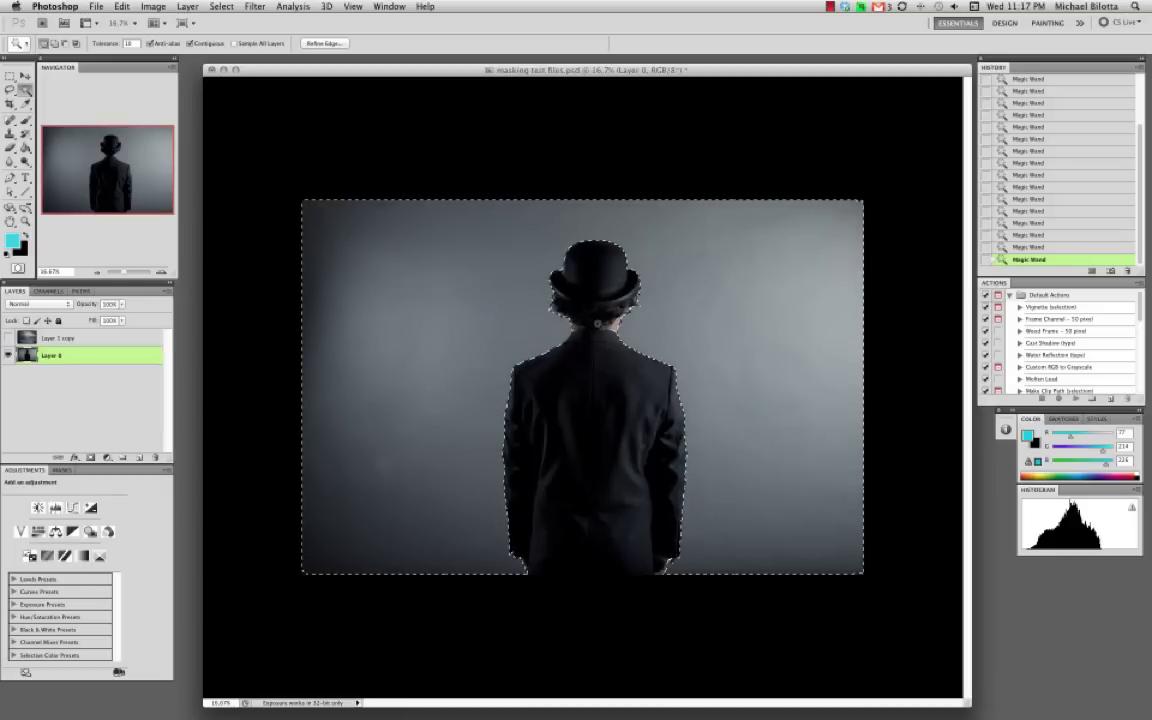
pyautogui.scroll(10, 598, 324)
pyautogui.scroll(10, 598, 324)
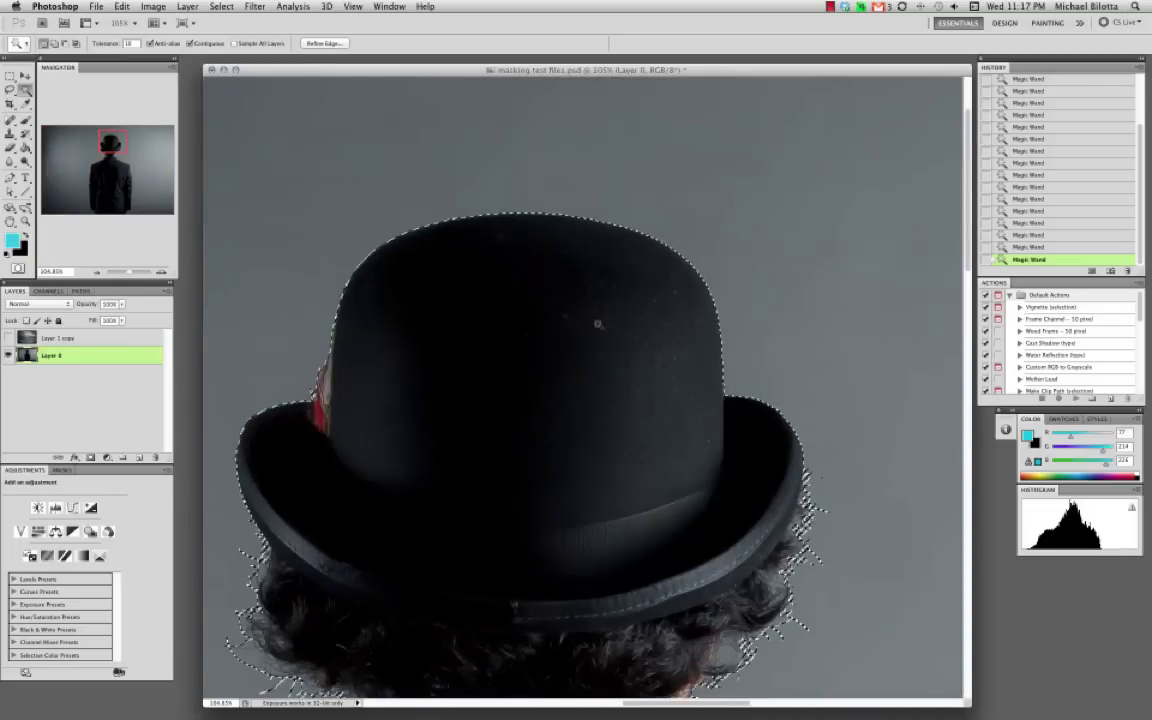
pyautogui.scroll(-5, 598, 324)
pyautogui.hscroll(-3, 598, 324)
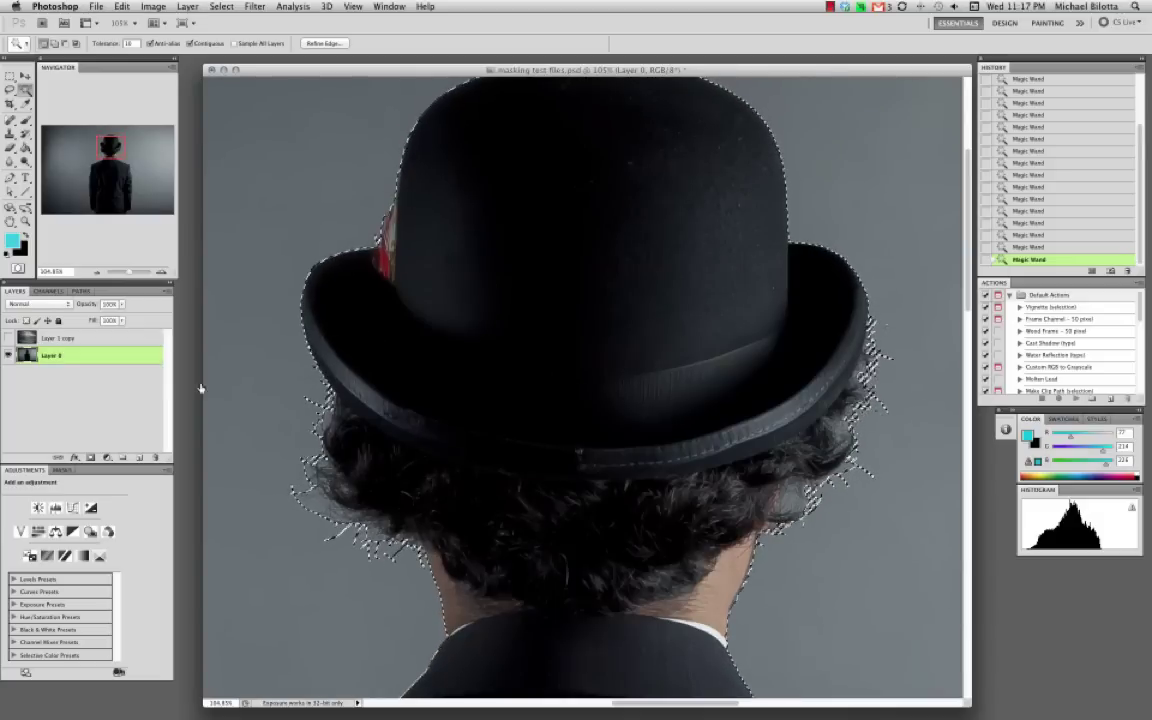
pyautogui.click(95, 271)
pyautogui.click(95, 271)
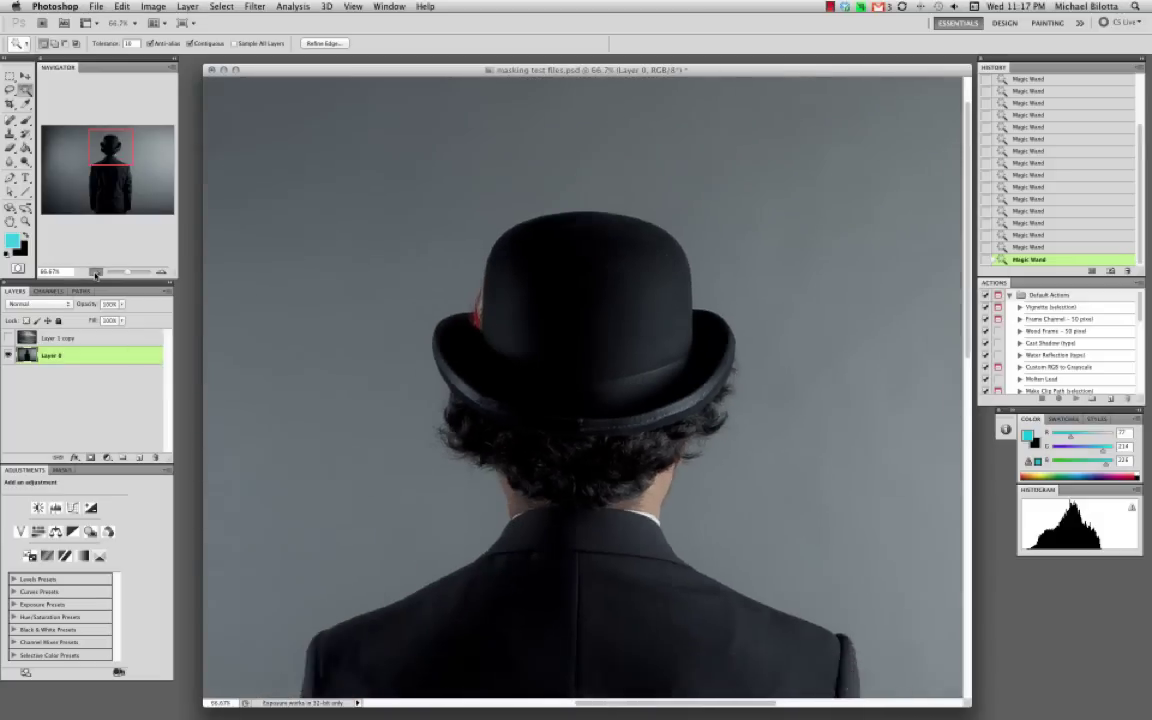
pyautogui.click(95, 271)
pyautogui.click(95, 271)
pyautogui.click(95, 271)
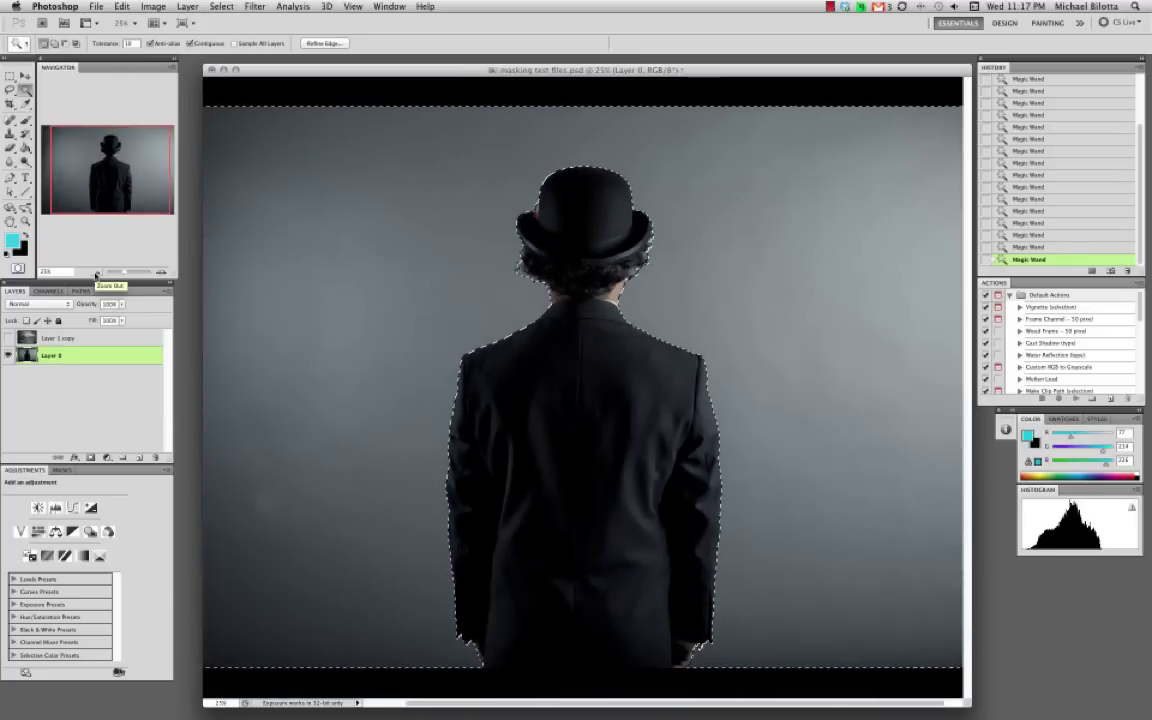
pyautogui.click(95, 271)
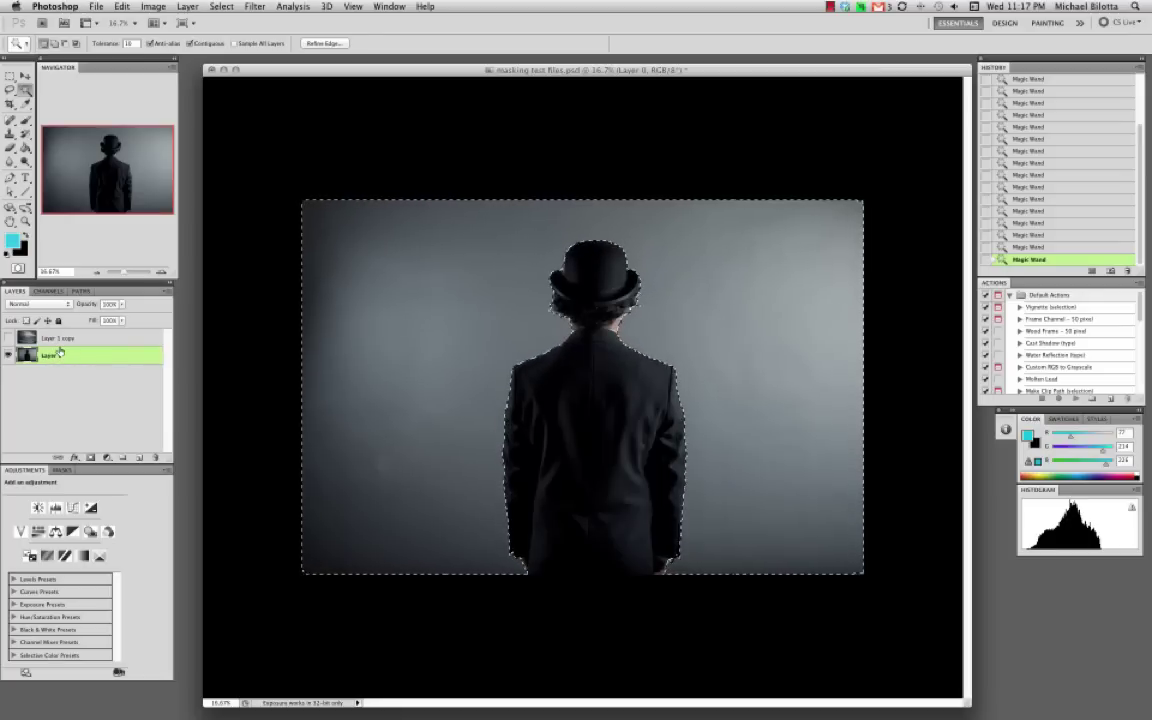
# Step: Make the cloud layer, Layer 1 copy, active and visible, and add a layer mask to it from the backdrop selection
pyautogui.click(58, 338)
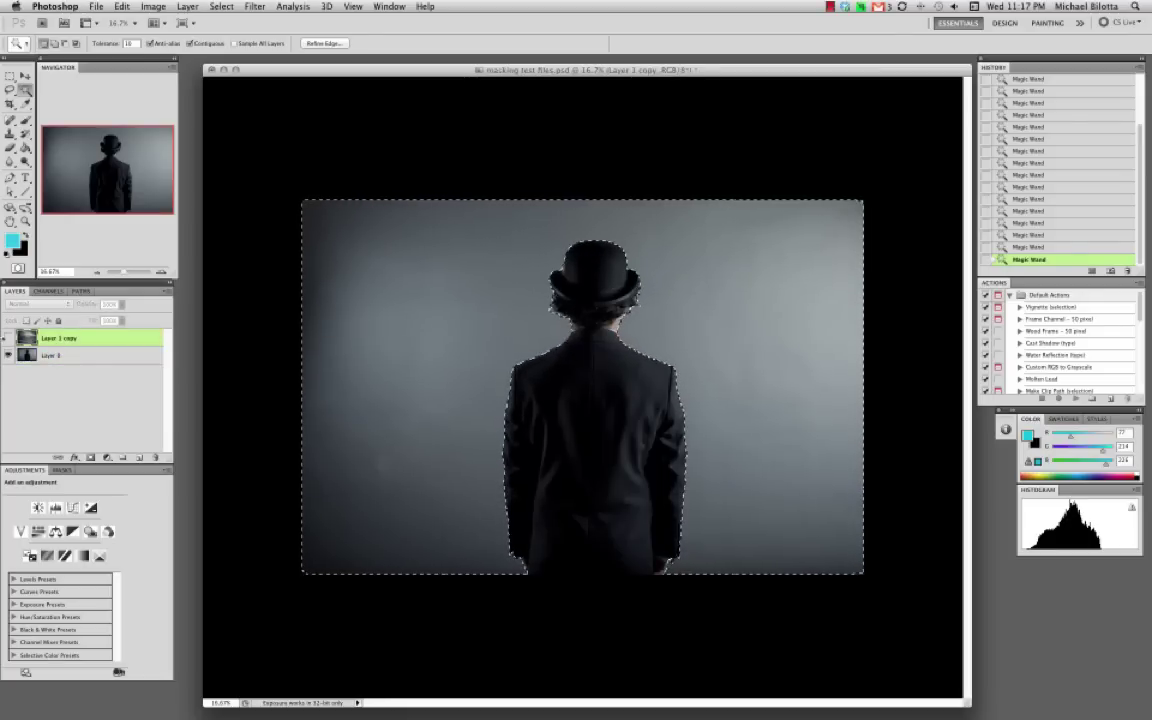
pyautogui.click(8, 338)
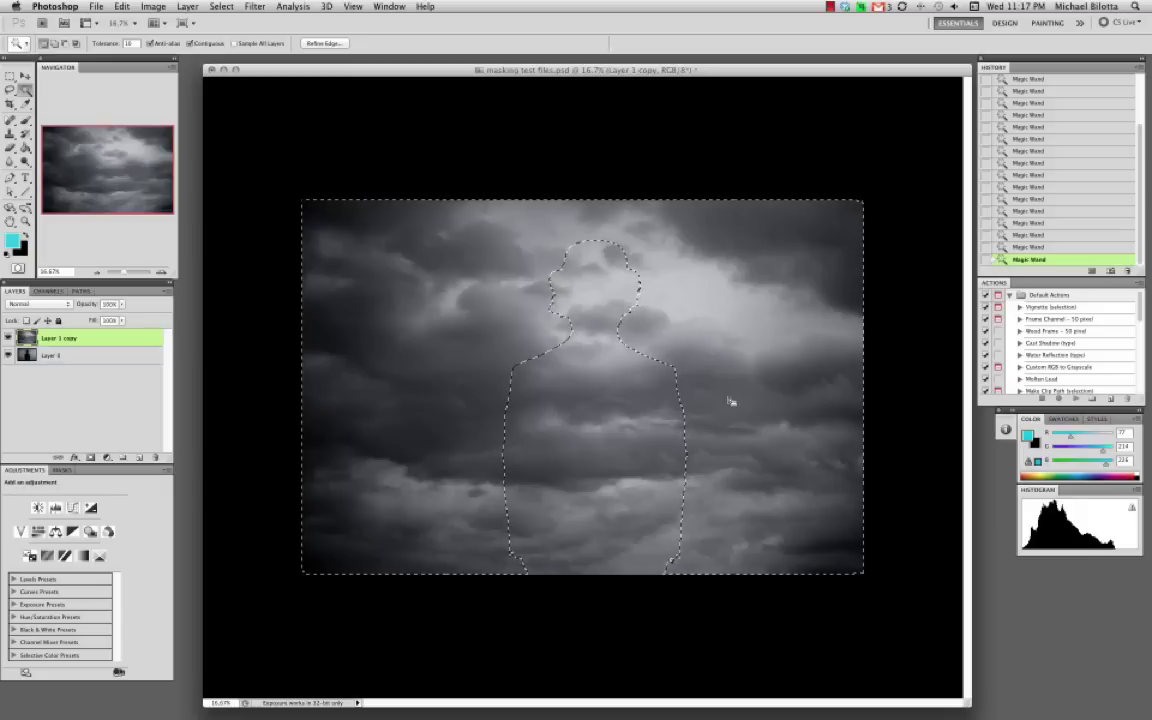
pyautogui.click(90, 458)
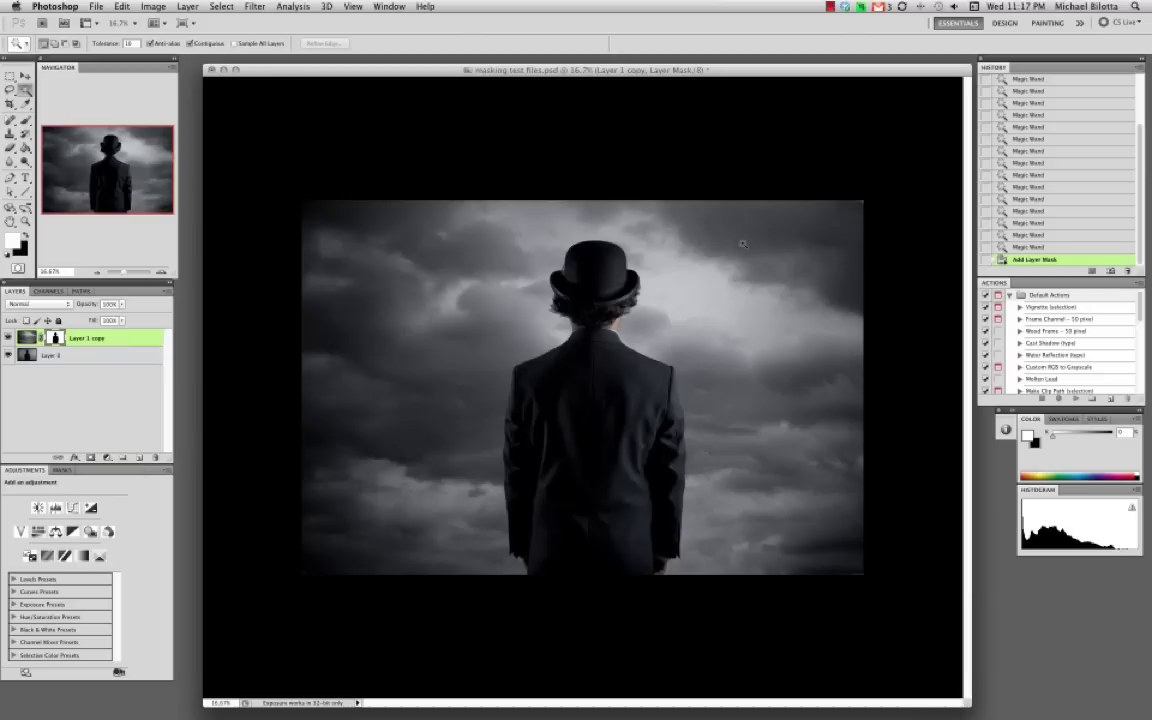
# Step: Examine the mask edges along the hat, hair, shoulders, sleeves and both cuffs up close, and return to the full image
pyautogui.scroll(10, 631, 288)
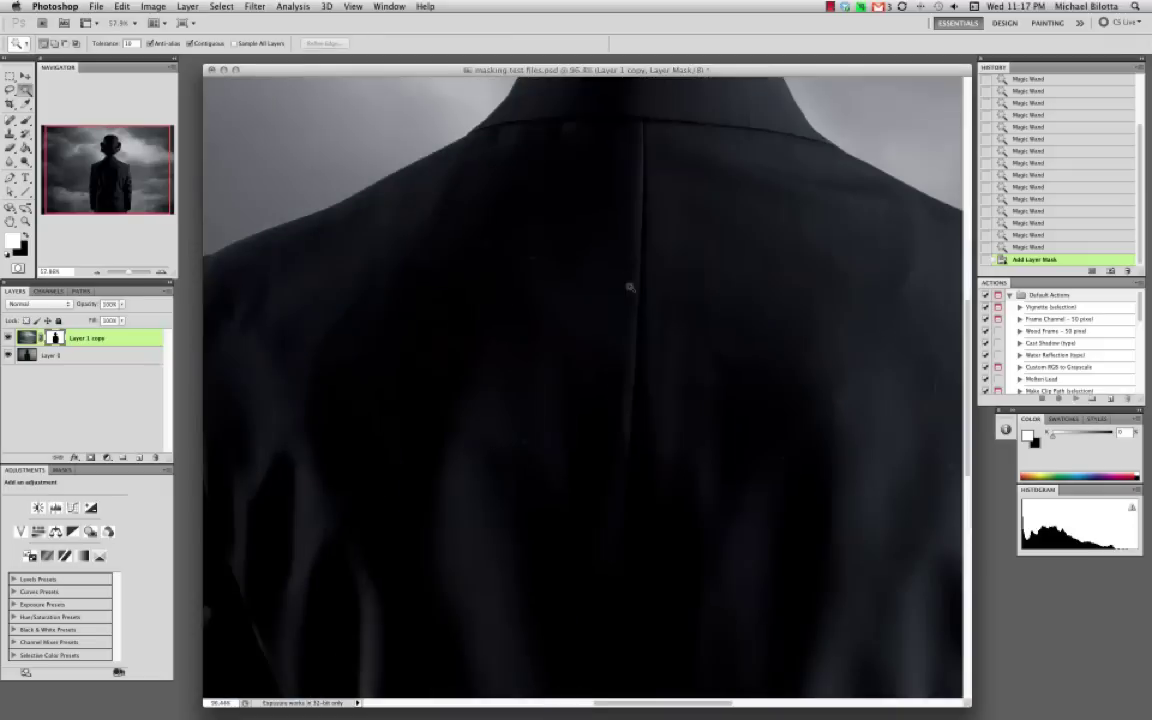
pyautogui.scroll(10, 631, 288)
pyautogui.scroll(-10, 631, 288)
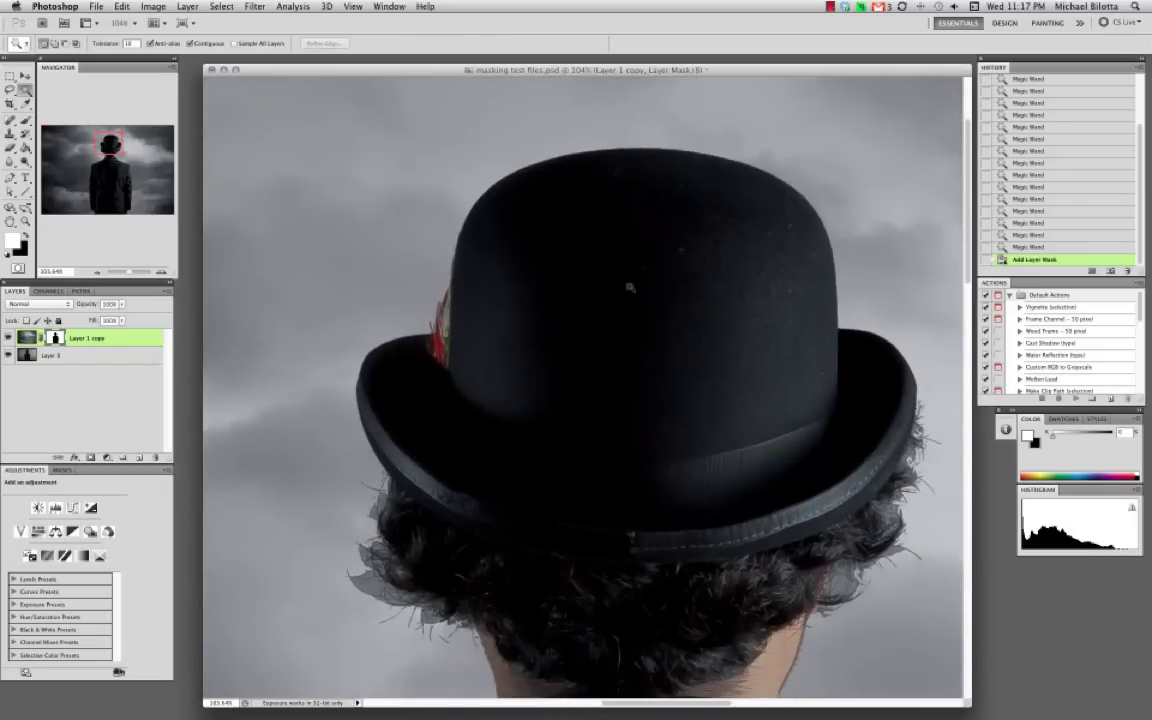
pyautogui.scroll(-10, 631, 288)
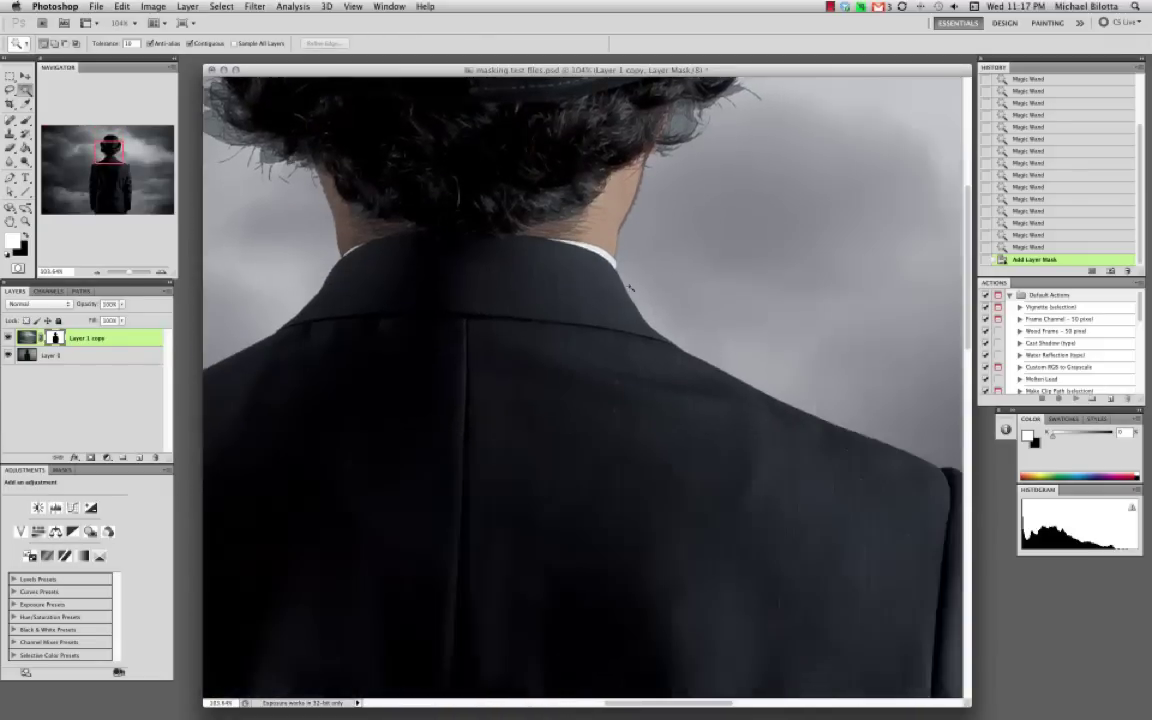
pyautogui.hscroll(6, 631, 288)
pyautogui.scroll(-3, 631, 288)
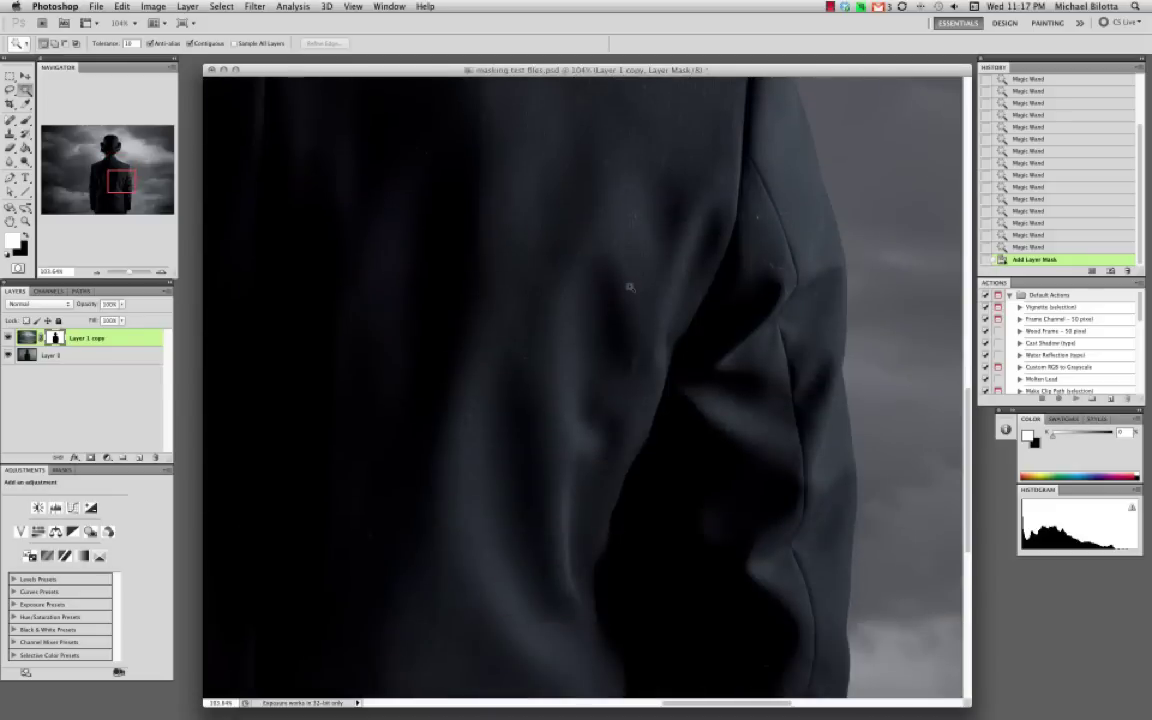
pyautogui.scroll(-4, 630, 287)
pyautogui.hscroll(3, 630, 287)
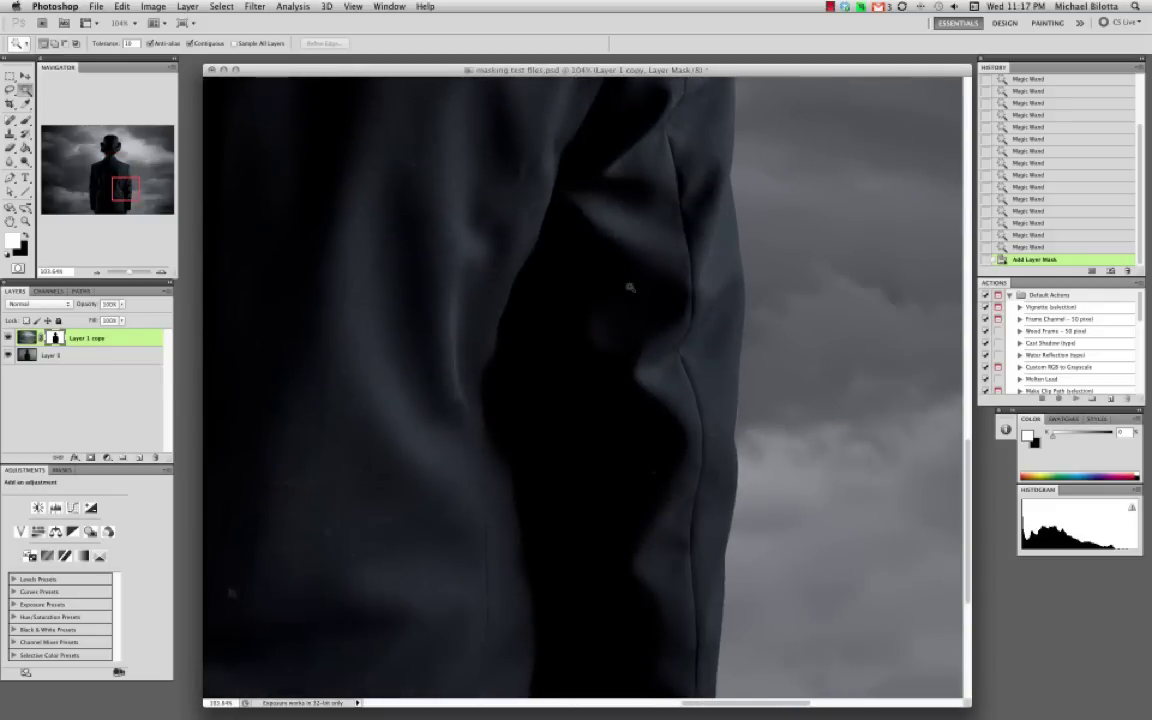
pyautogui.scroll(5, 630, 287)
pyautogui.hscroll(4, 630, 287)
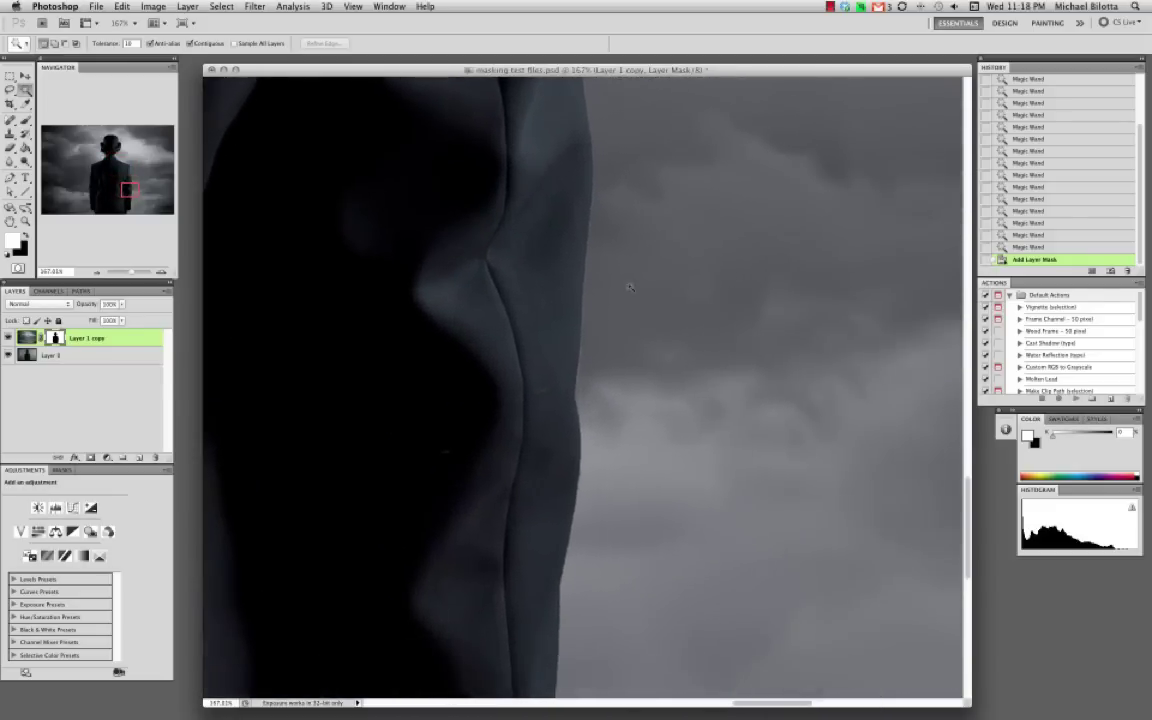
pyautogui.scroll(-5, 630, 287)
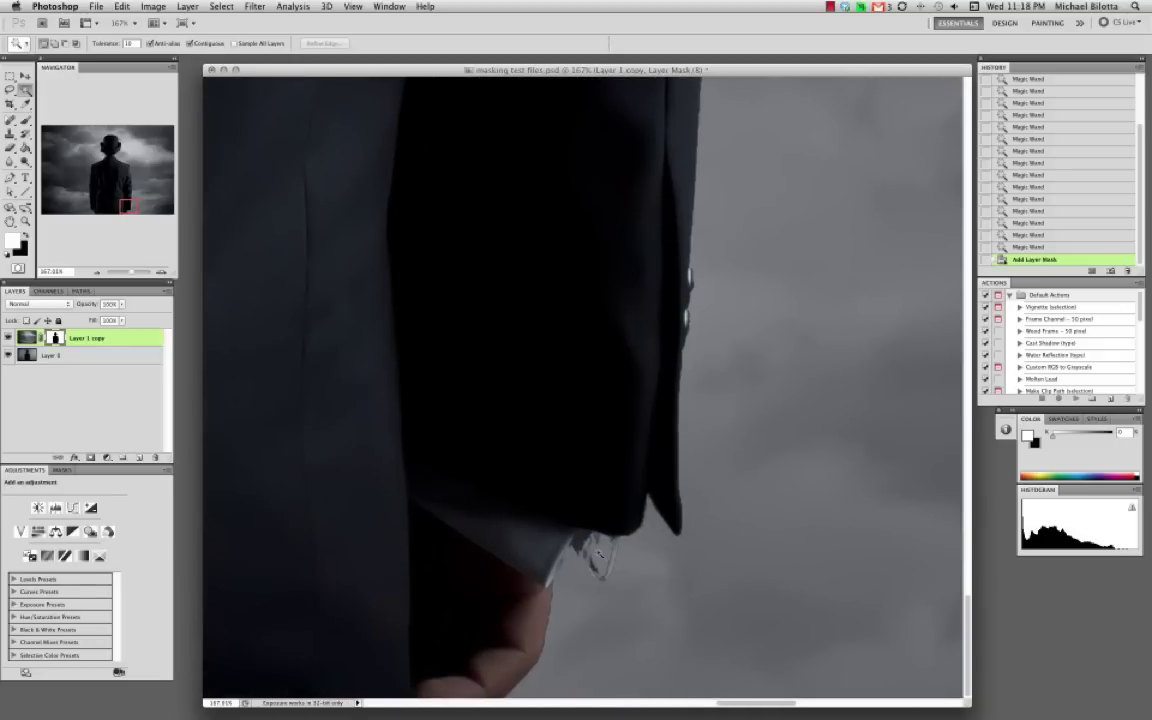
pyautogui.hscroll(-6, 598, 553)
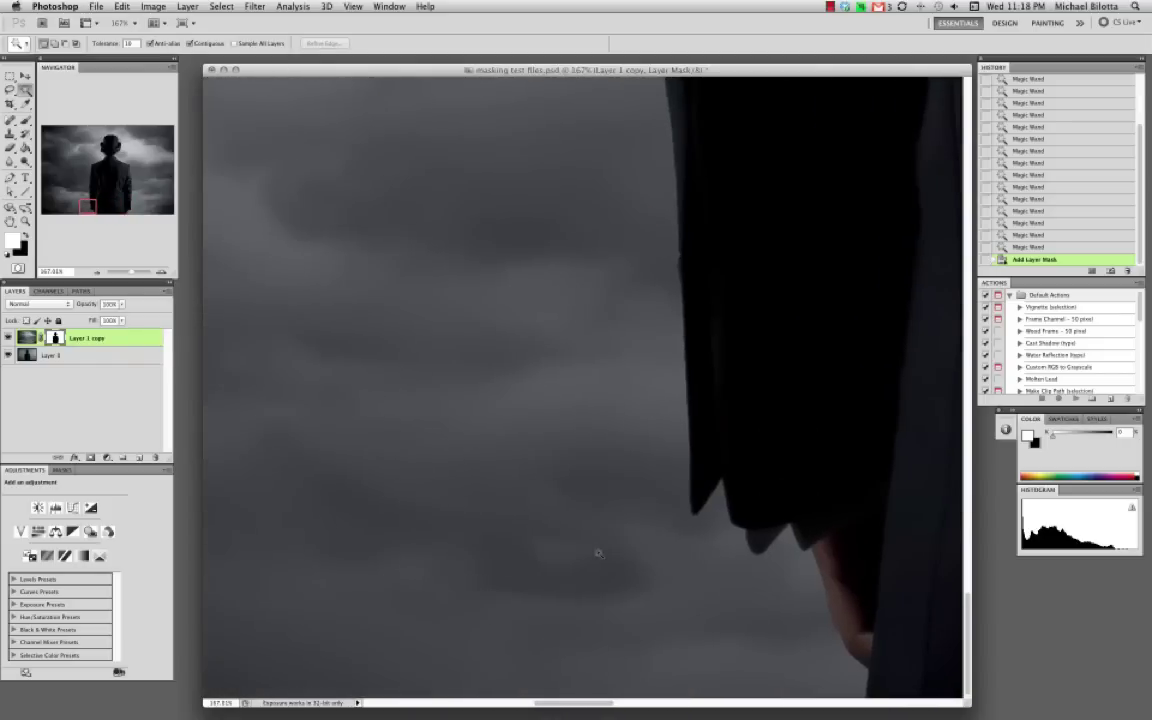
pyautogui.click(95, 272)
pyautogui.click(95, 272)
pyautogui.click(95, 272)
pyautogui.click(95, 272)
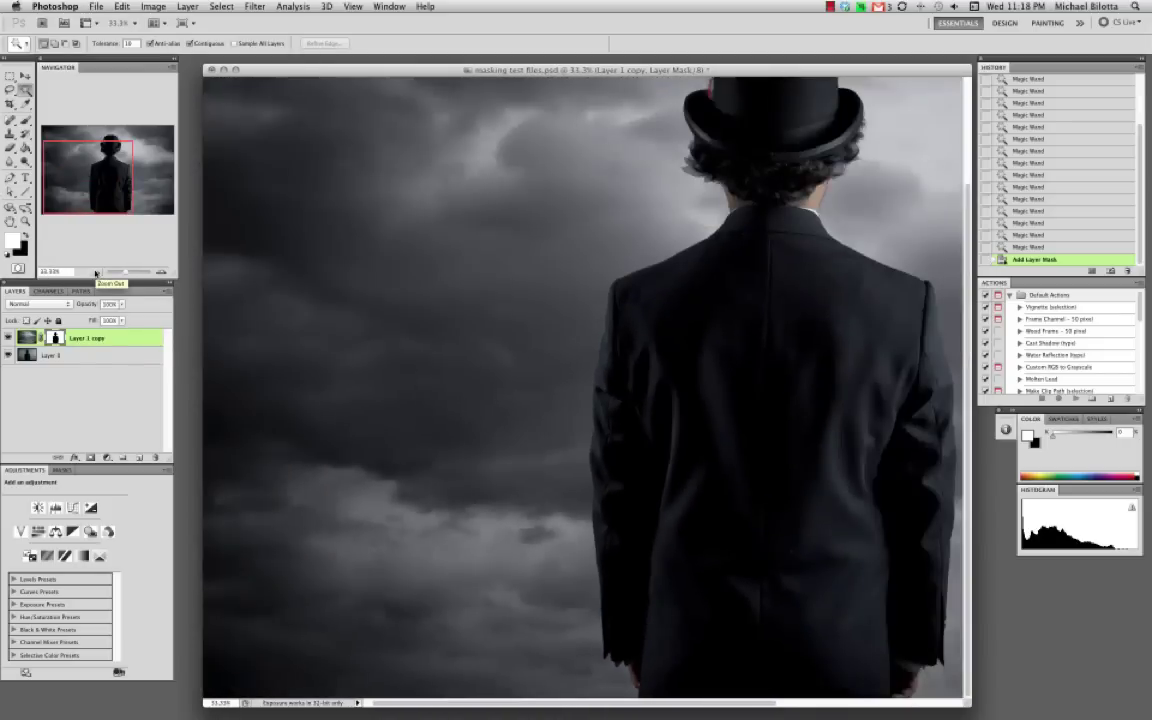
pyautogui.click(95, 272)
pyautogui.click(95, 272)
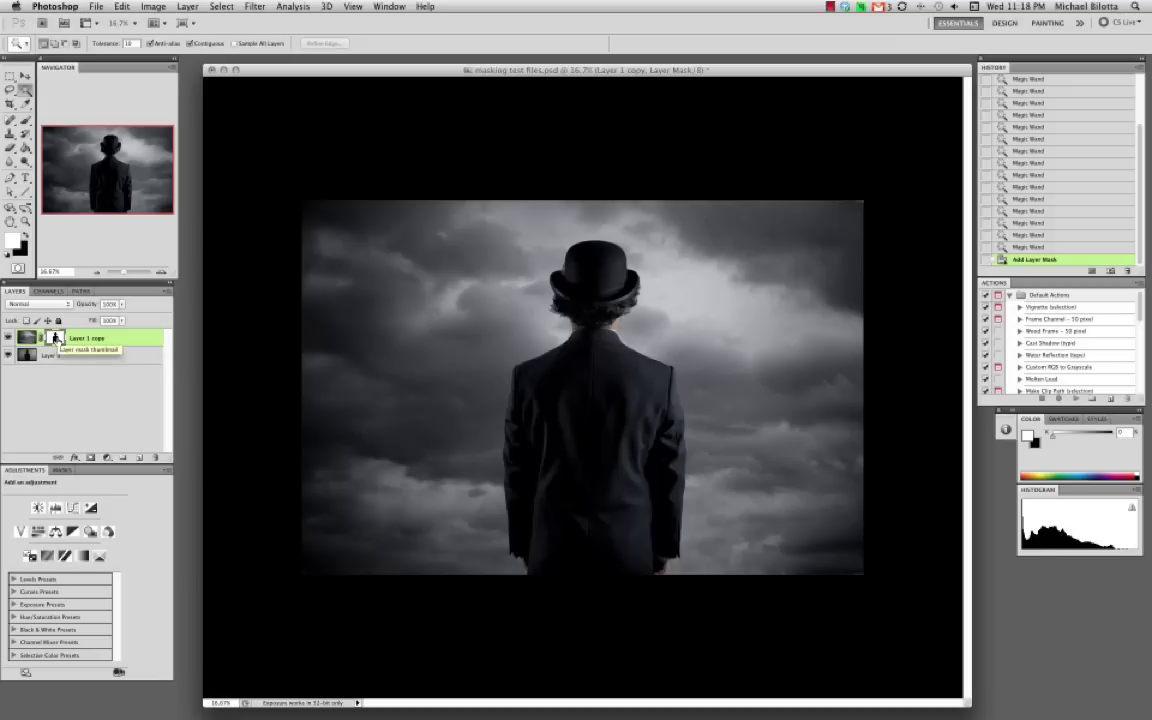
# Step: Refine the cloud layer's mask with Shift Edge +24% and a Feather of about 40 px, output to the layer mask
pyautogui.rightClick(55, 338)
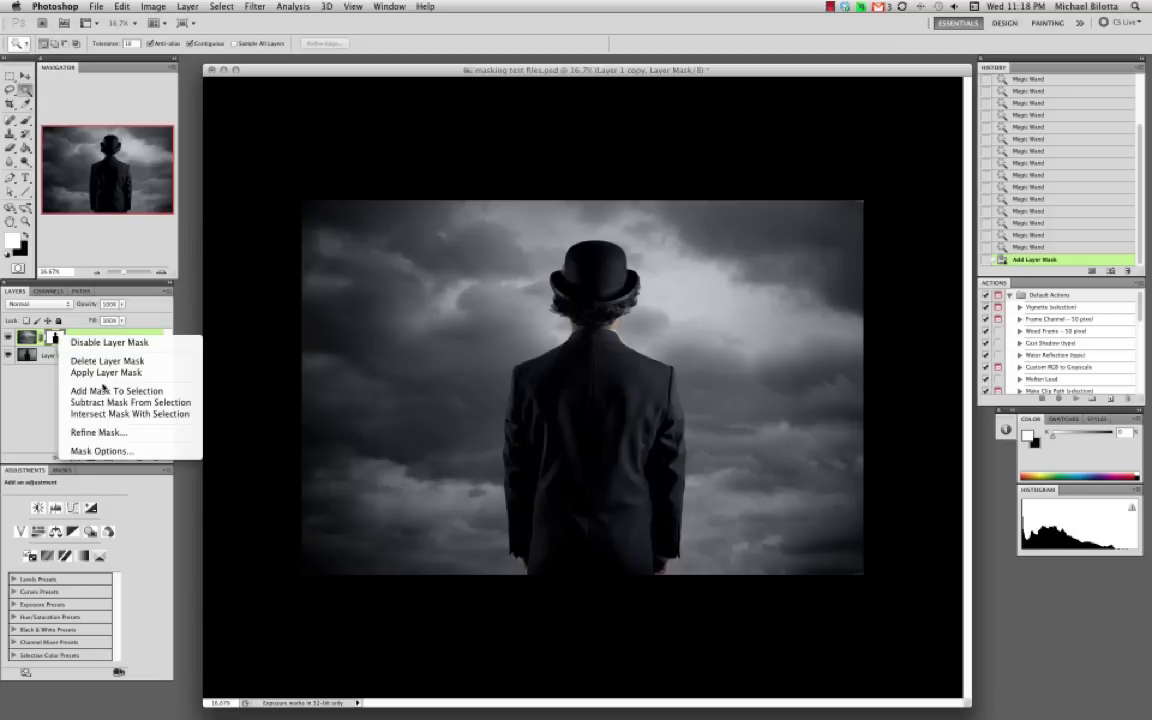
pyautogui.click(100, 432)
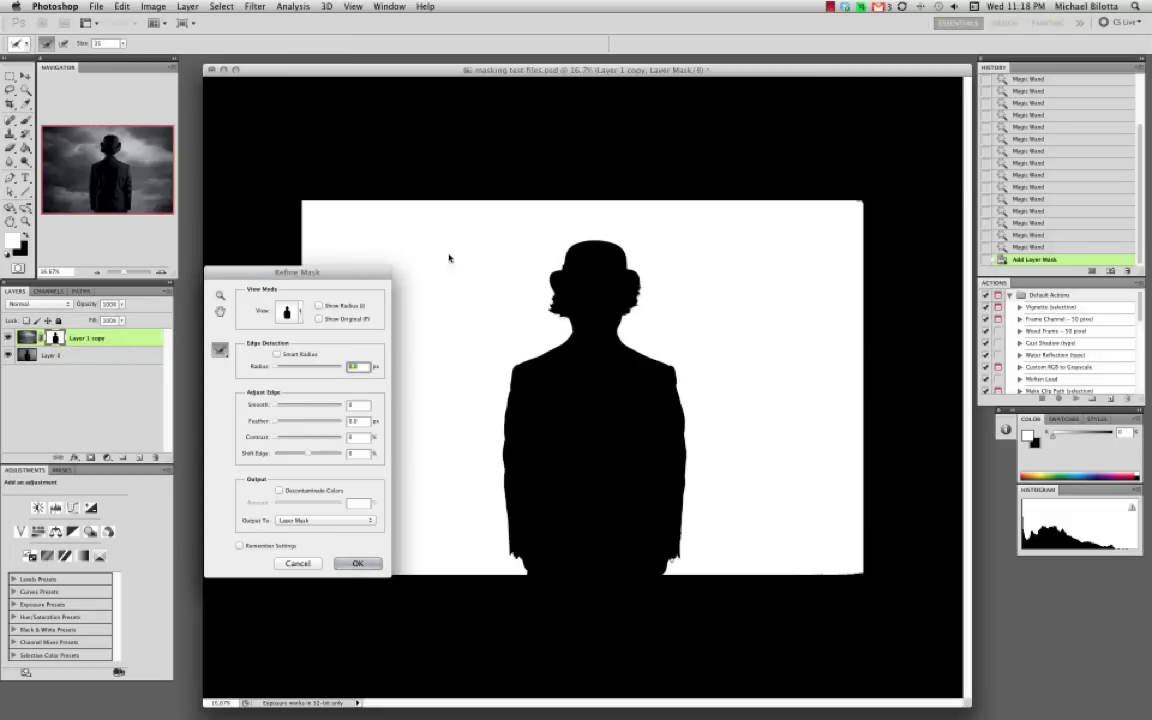
pyautogui.click(316, 455)
pyautogui.click(311, 424)
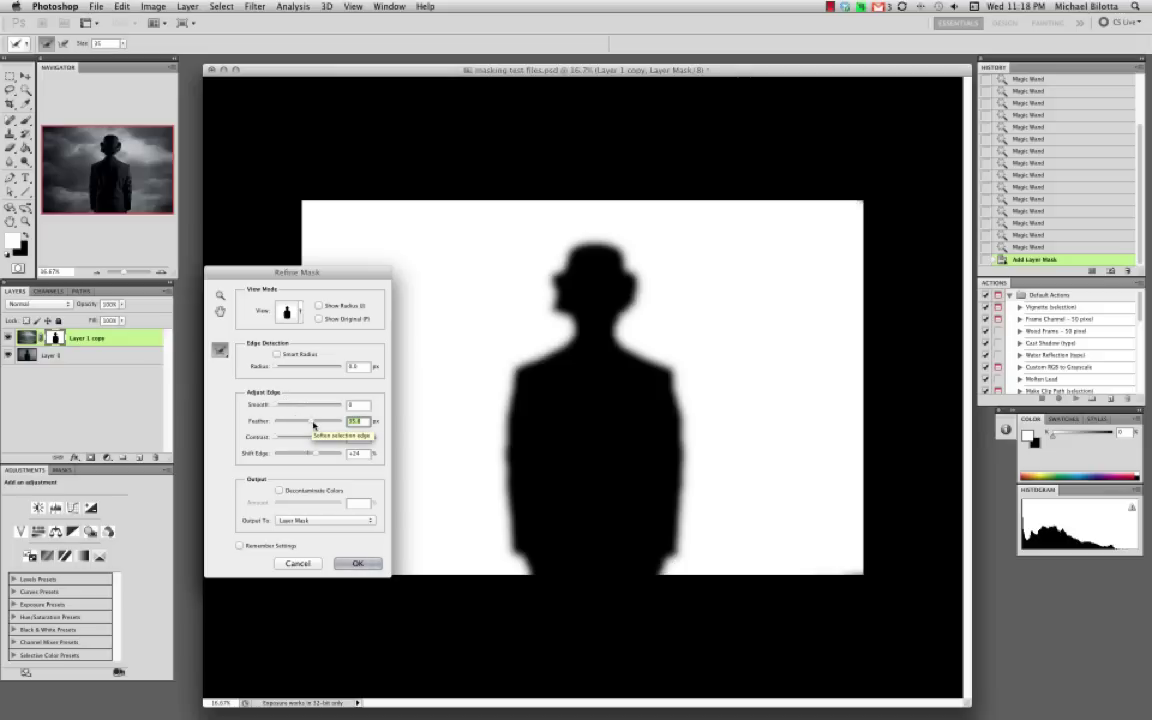
pyautogui.moveTo(313, 425); pyautogui.dragTo(314, 425)
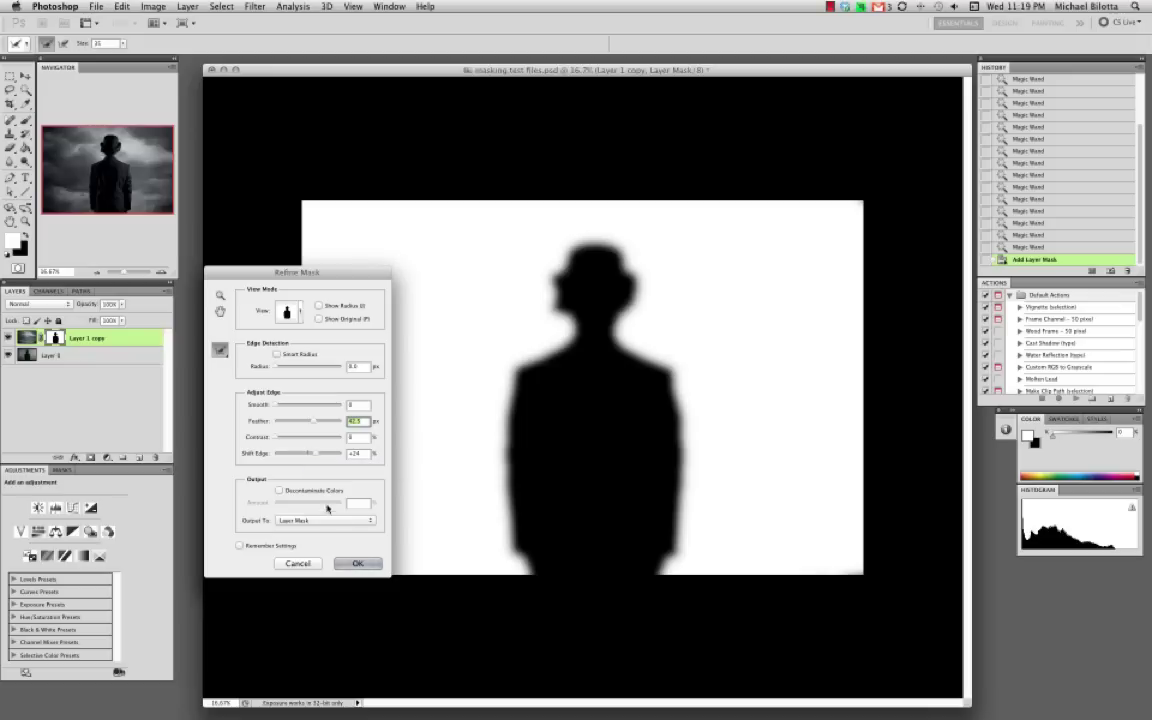
pyautogui.click(348, 566)
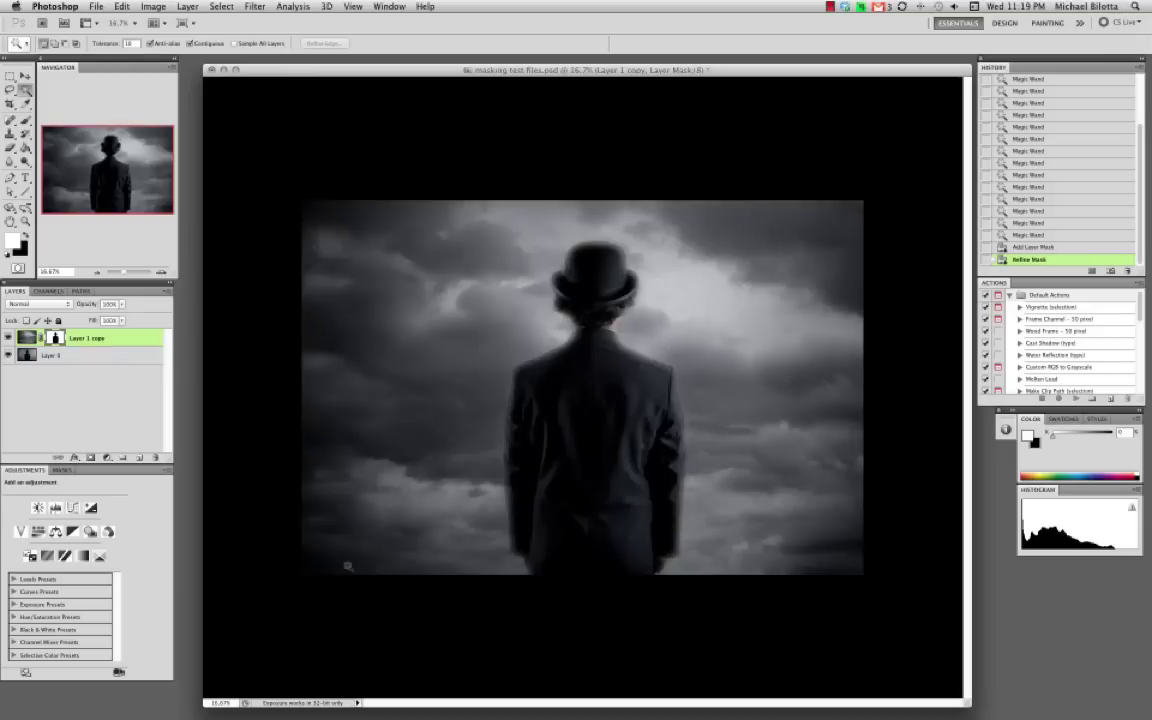
# Step: Examine the feathered mask edge around the man's hat, shoulders and sleeves up close
pyautogui.scroll(6, 647, 354)
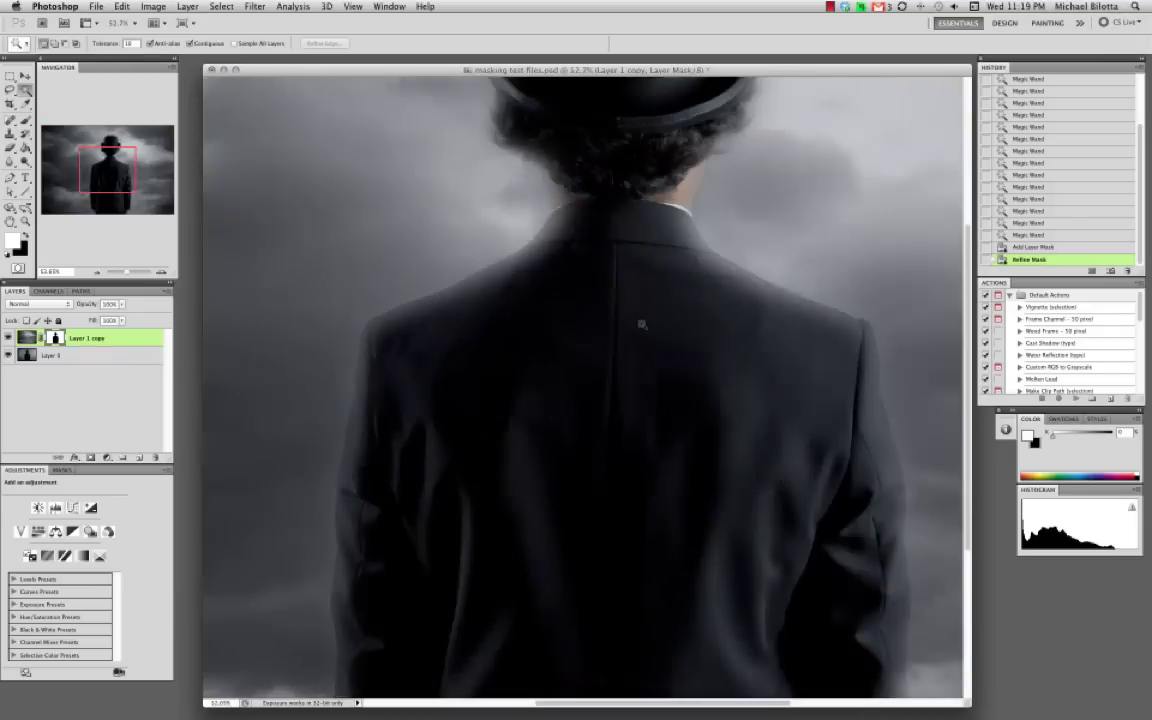
pyautogui.scroll(-3, 642, 324)
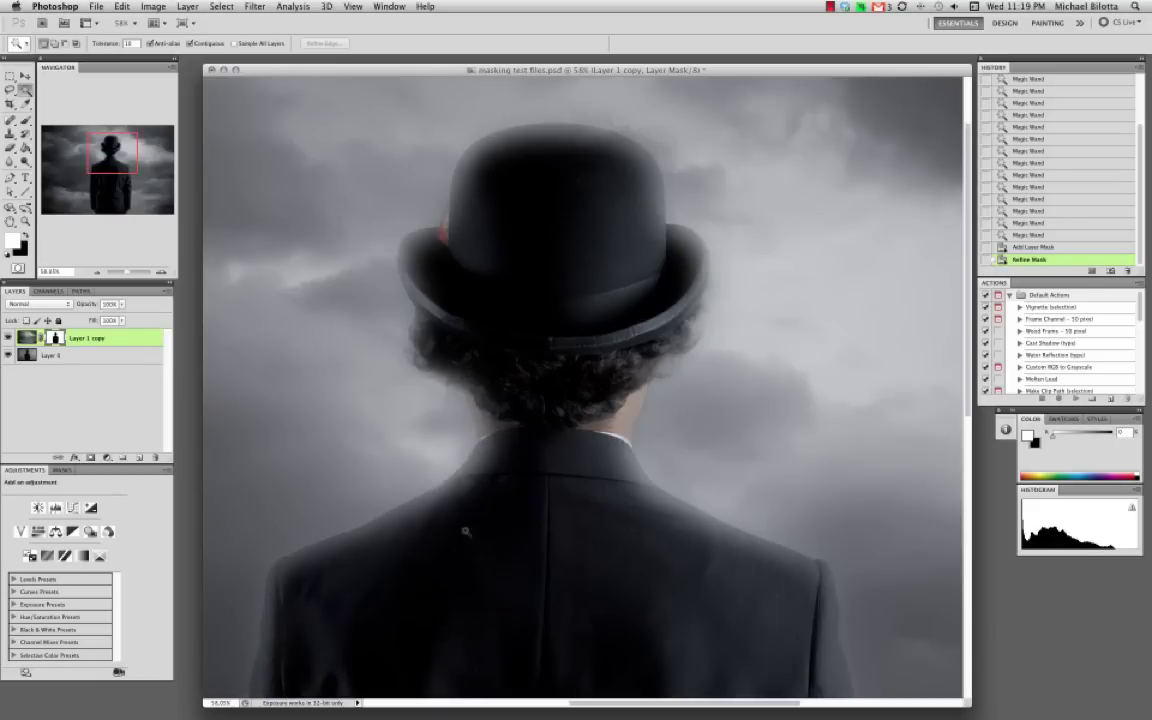
pyautogui.scroll(-5, 428, 556)
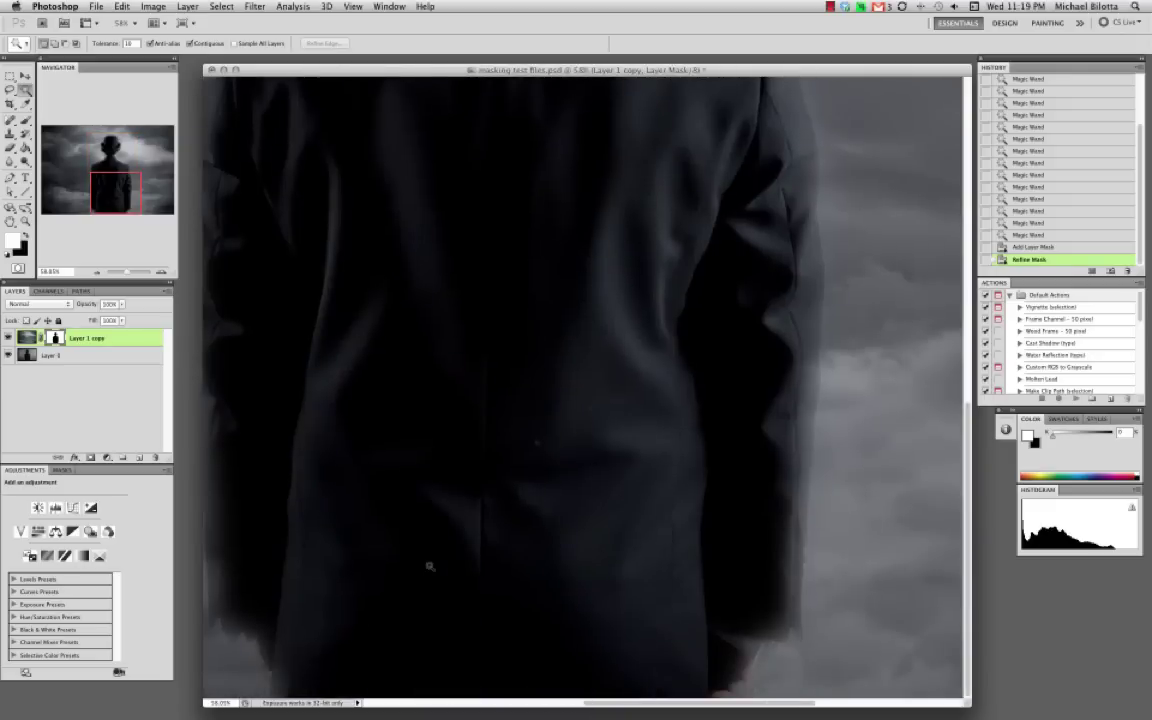
pyautogui.scroll(5, 429, 566)
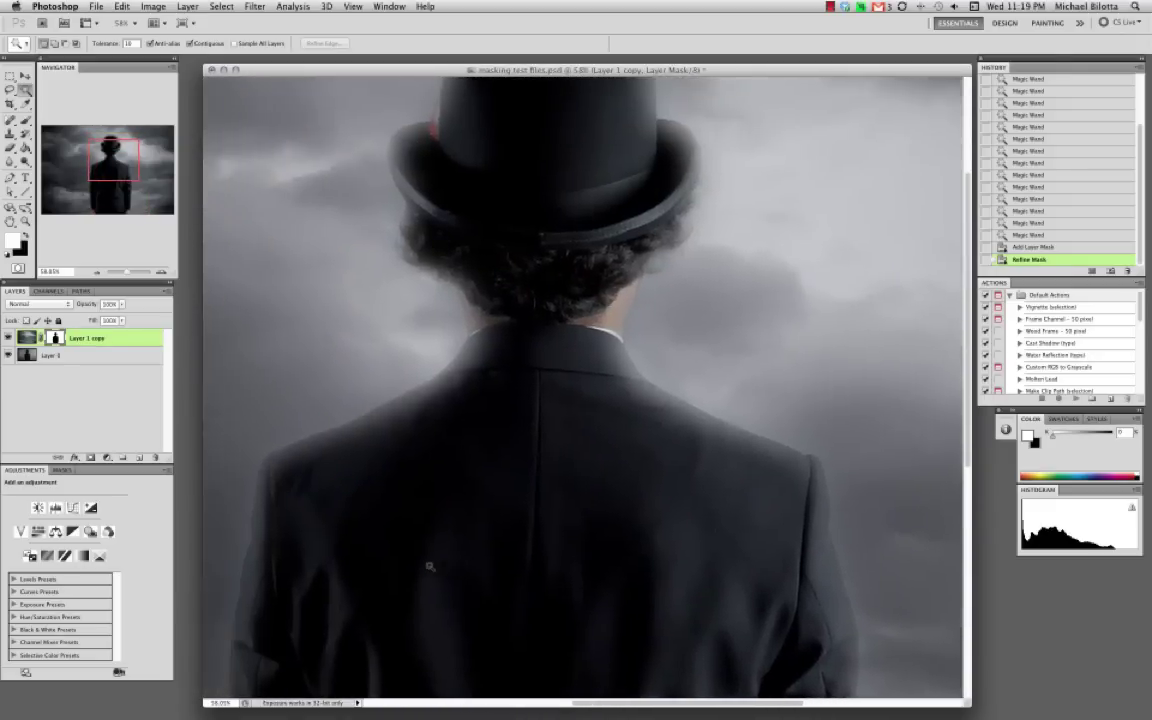
# Step: Refine the cloud layer's mask again with a slightly negative Shift Edge, output to the layer mask
pyautogui.scroll(1, 429, 566)
pyautogui.hscroll(-2, 429, 566)
pyautogui.scroll(3, 429, 566)
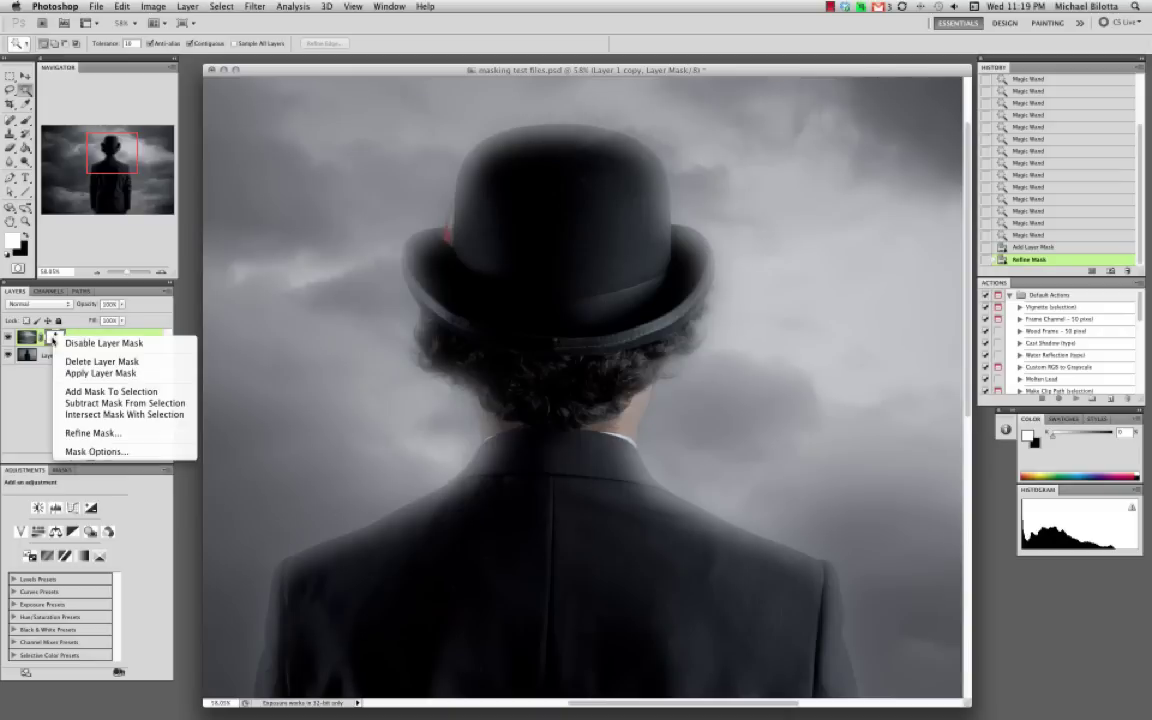
pyautogui.click(68, 432)
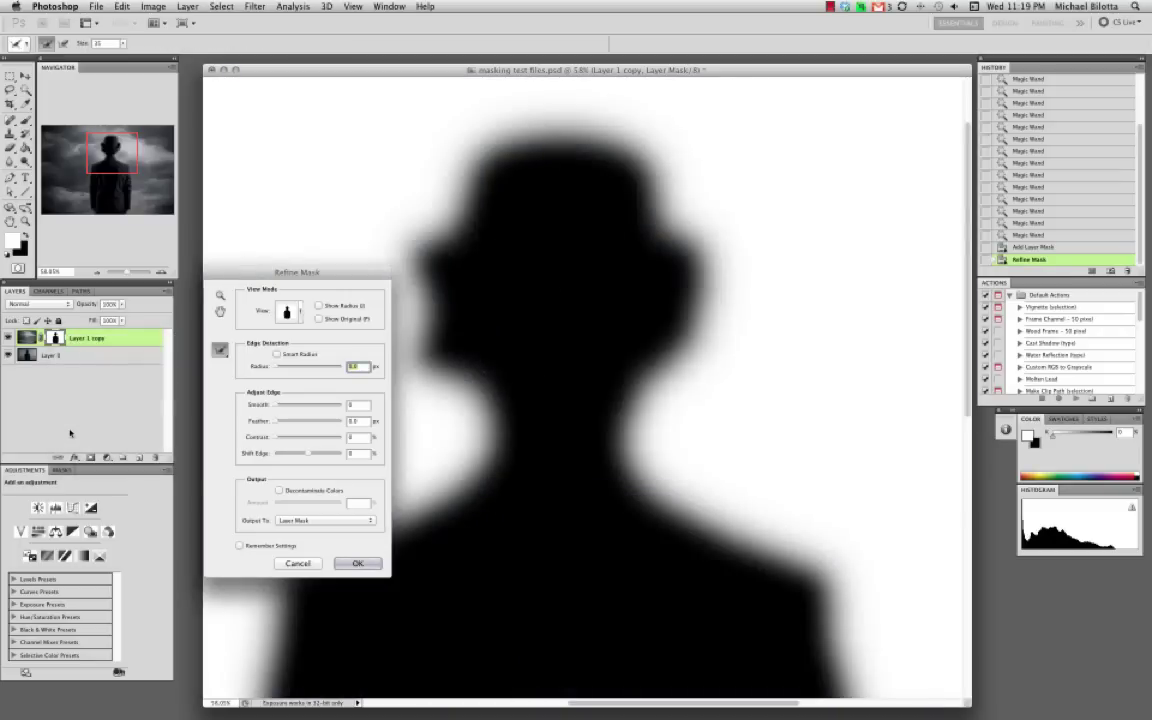
pyautogui.click(304, 456)
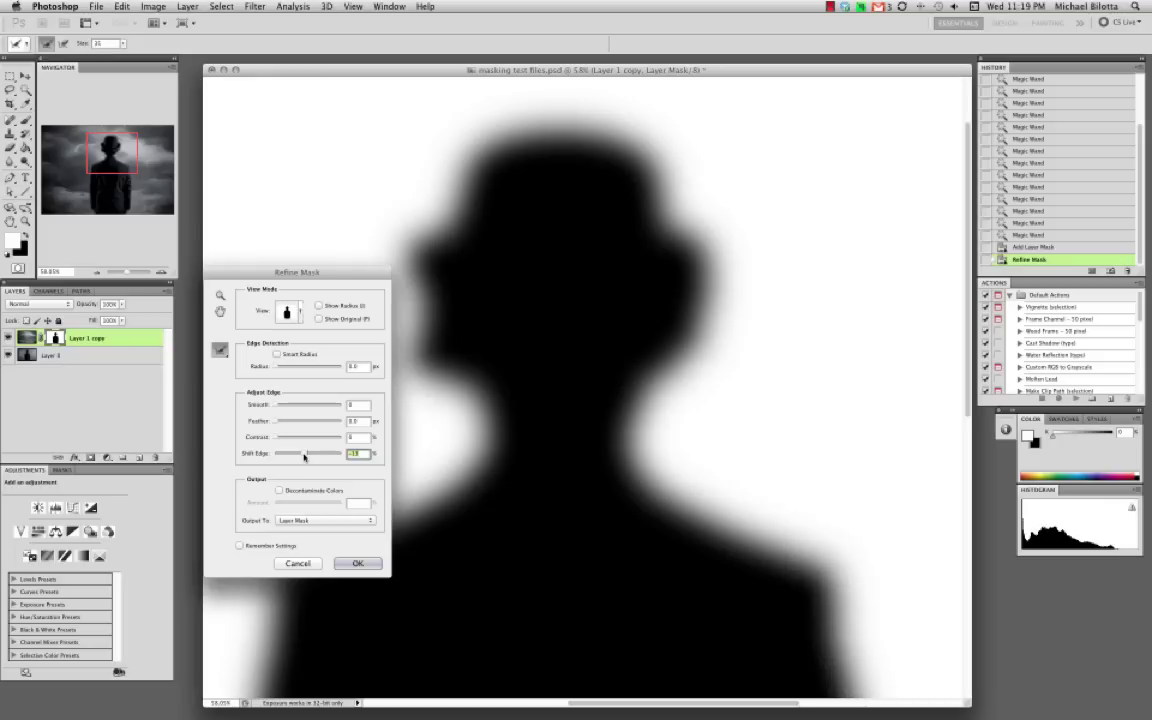
pyautogui.click(357, 564)
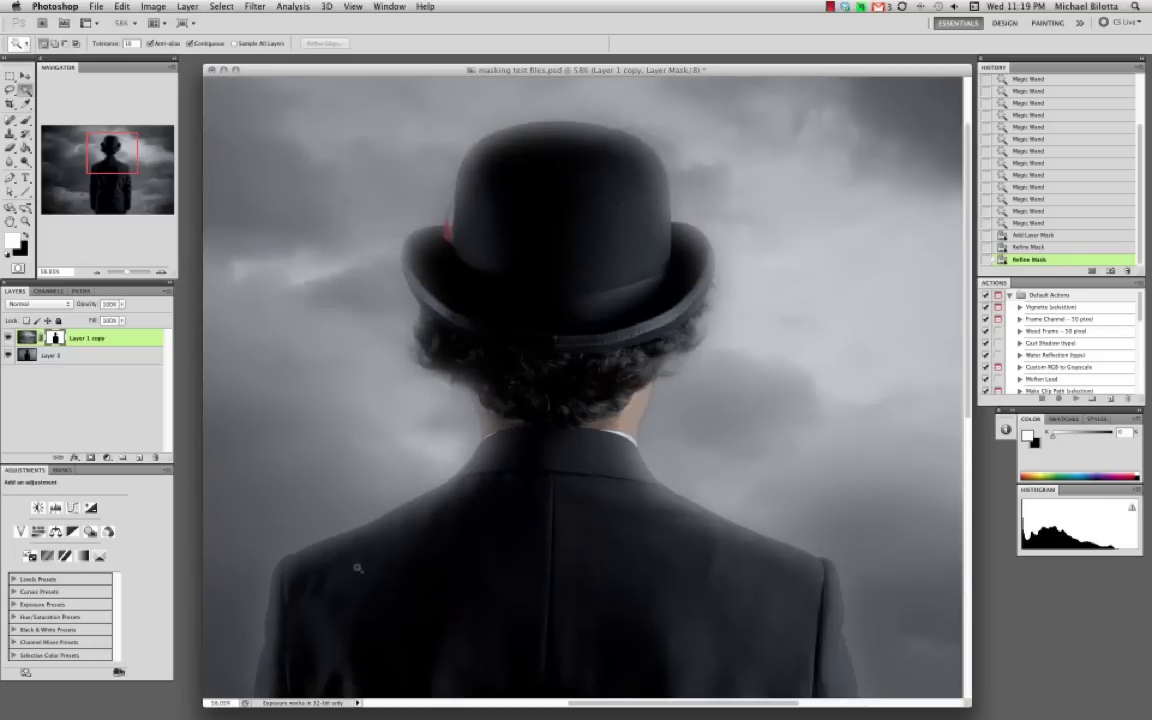
# Step: Examine the refined mask edge along the sleeves, shoulders, collar, hair and hat up close
pyautogui.scroll(-5, 357, 568)
pyautogui.hscroll(-3, 357, 568)
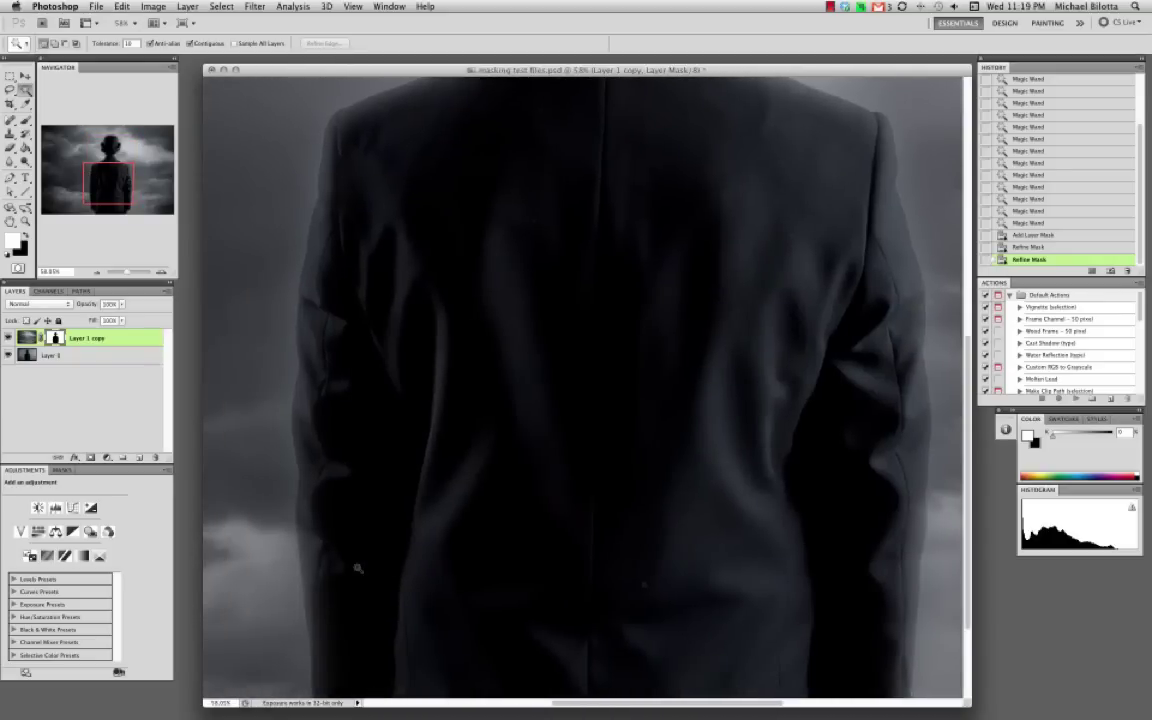
pyautogui.scroll(4, 357, 568)
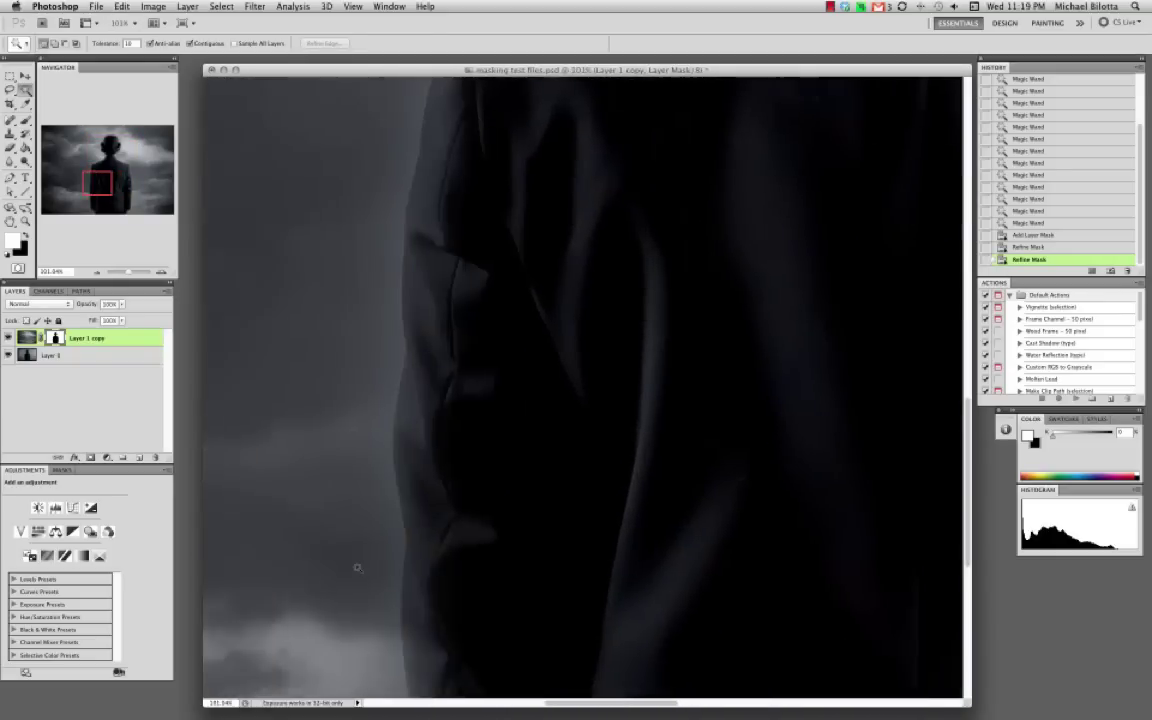
pyautogui.scroll(-3, 357, 568)
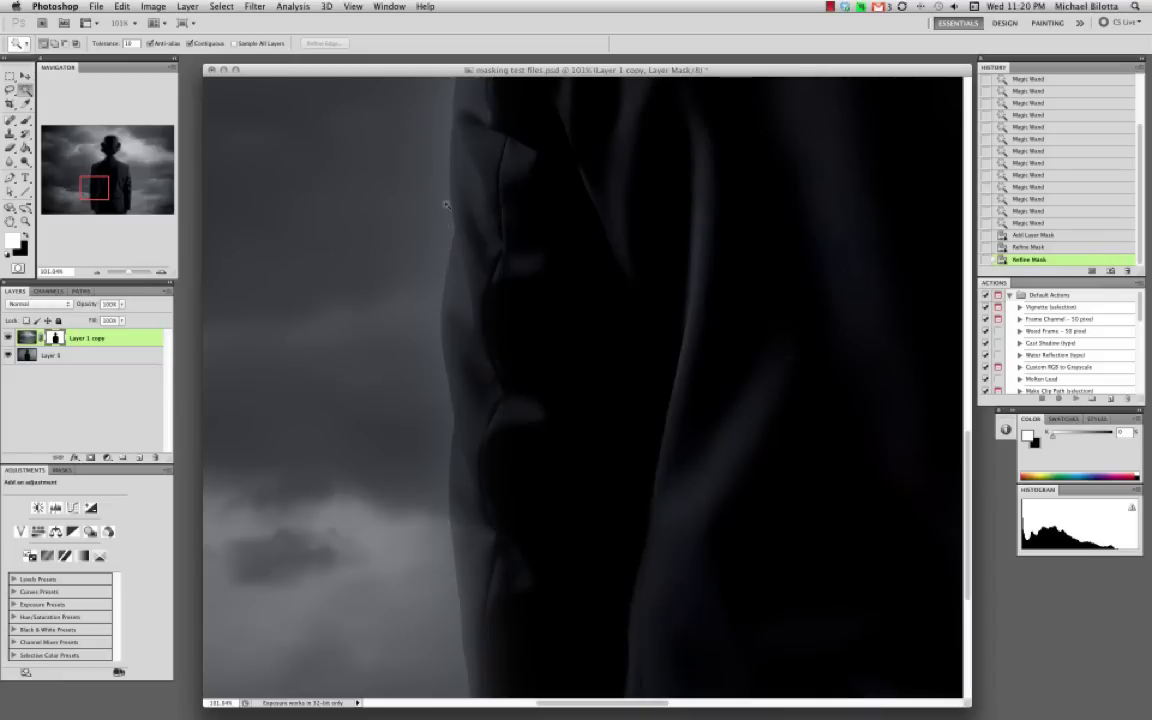
pyautogui.scroll(5, 430, 124)
pyautogui.hscroll(3, 432, 115)
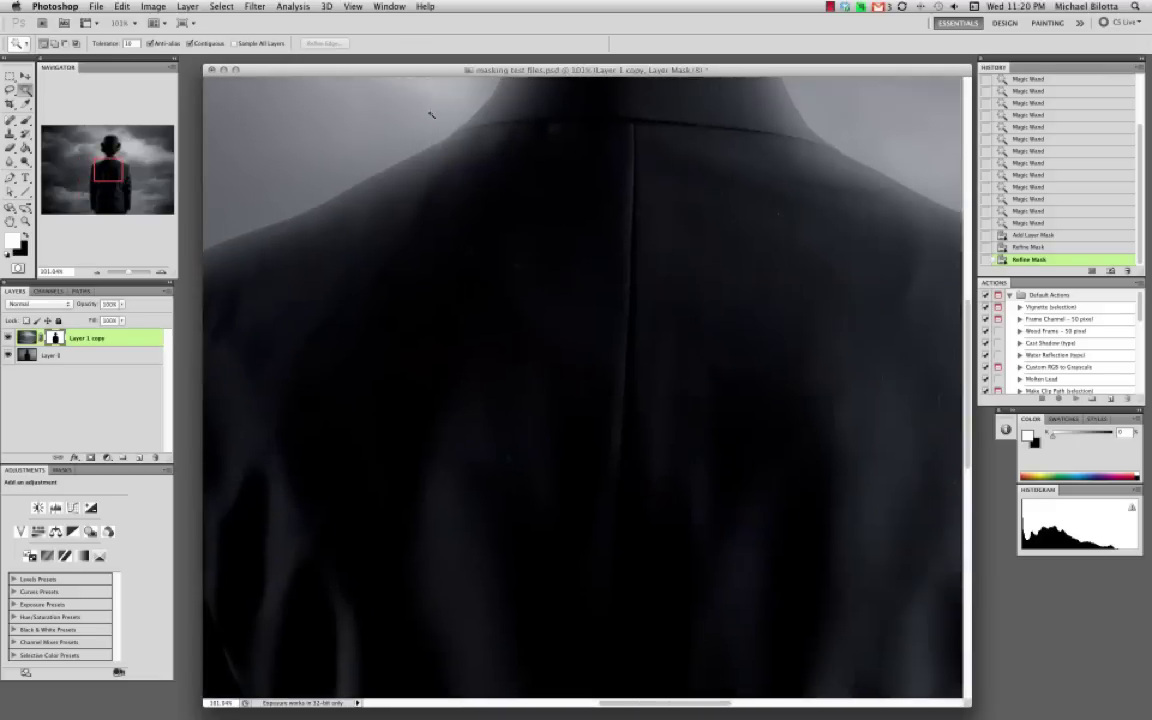
pyautogui.scroll(8, 431, 115)
pyautogui.scroll(12, 430, 112)
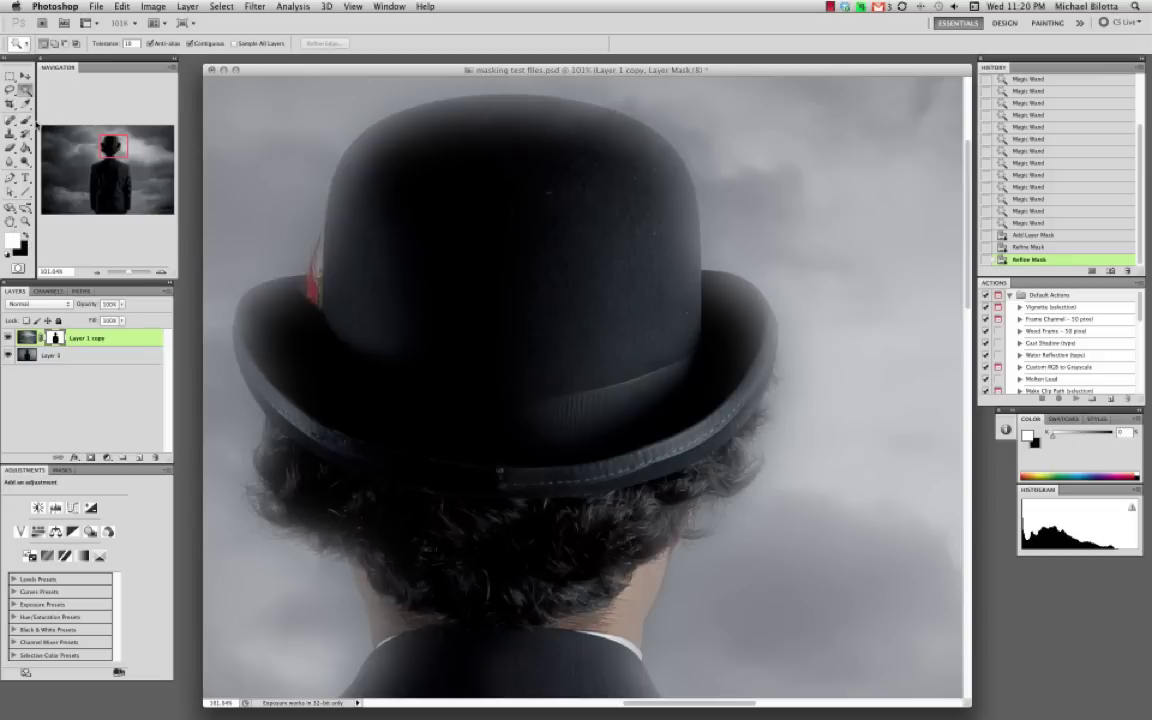
# Step: Switch to the Brush tool with the cloud layer's mask active and the whole hat in view
pyautogui.click(25, 120)
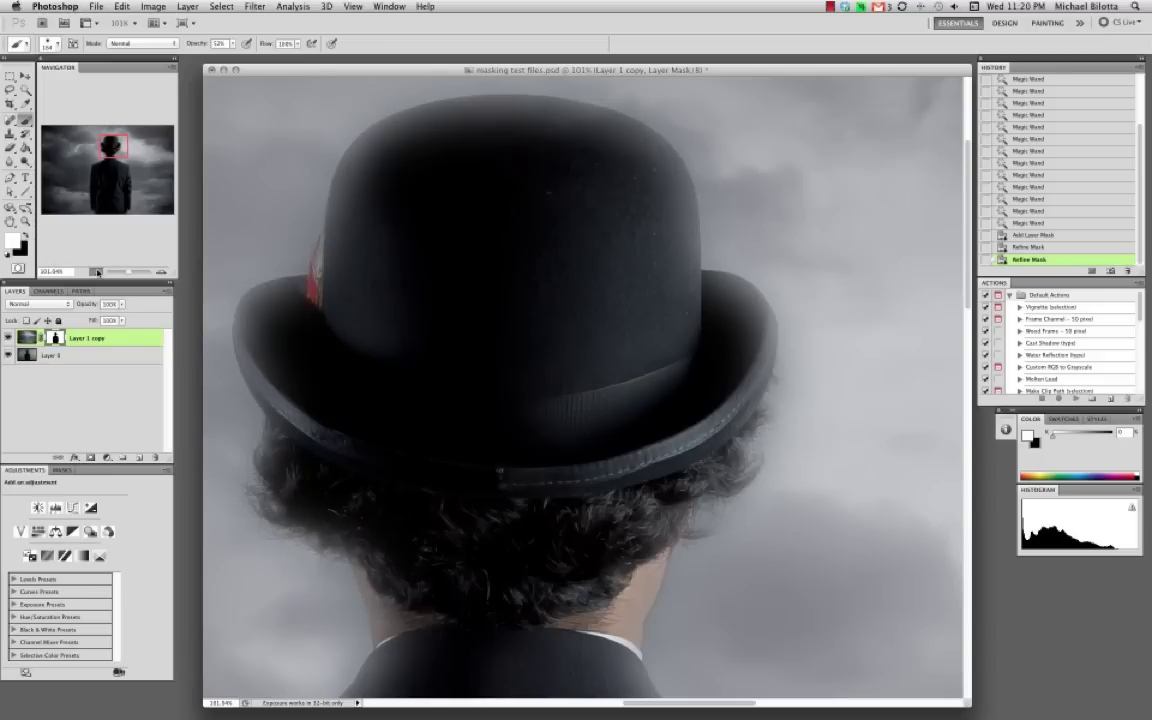
pyautogui.click(97, 271)
pyautogui.click(96, 271)
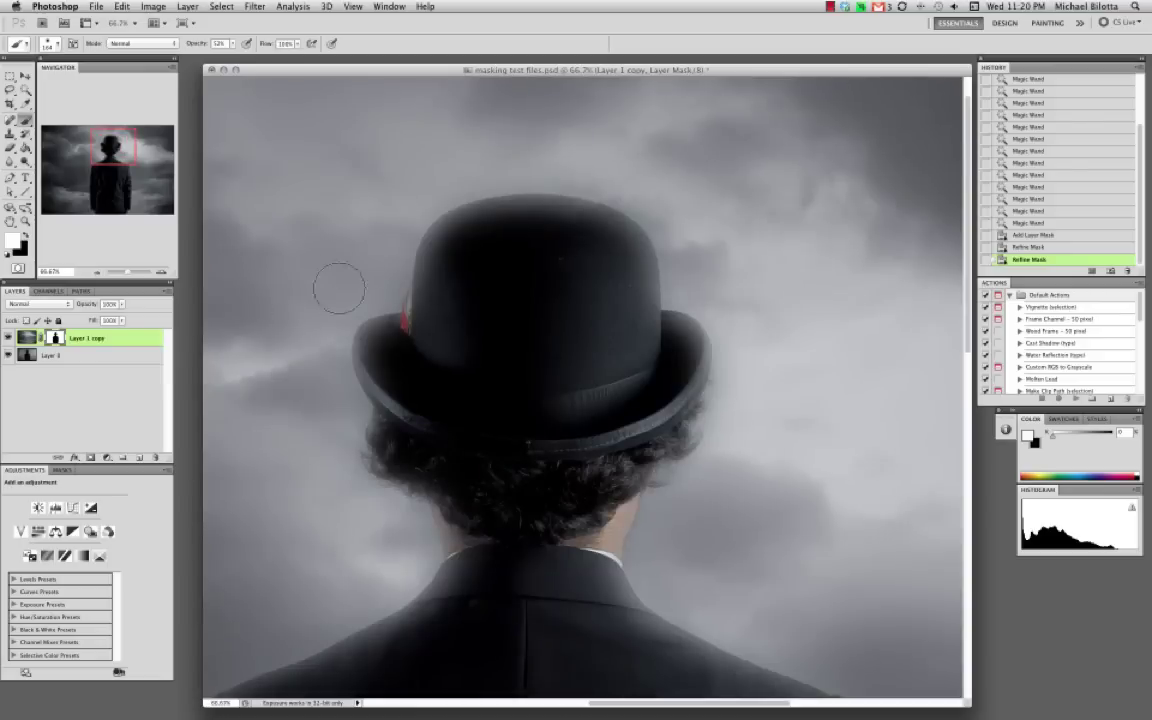
# Step: Try painting white on the mask over the hat's crown, and revert to the last Refine Mask state
pyautogui.moveTo(550, 281)
pyautogui.mouseDown()
pyautogui.moveTo(425, 268)
pyautogui.moveTo(434, 233)
pyautogui.moveTo(616, 235)
pyautogui.mouseUp()
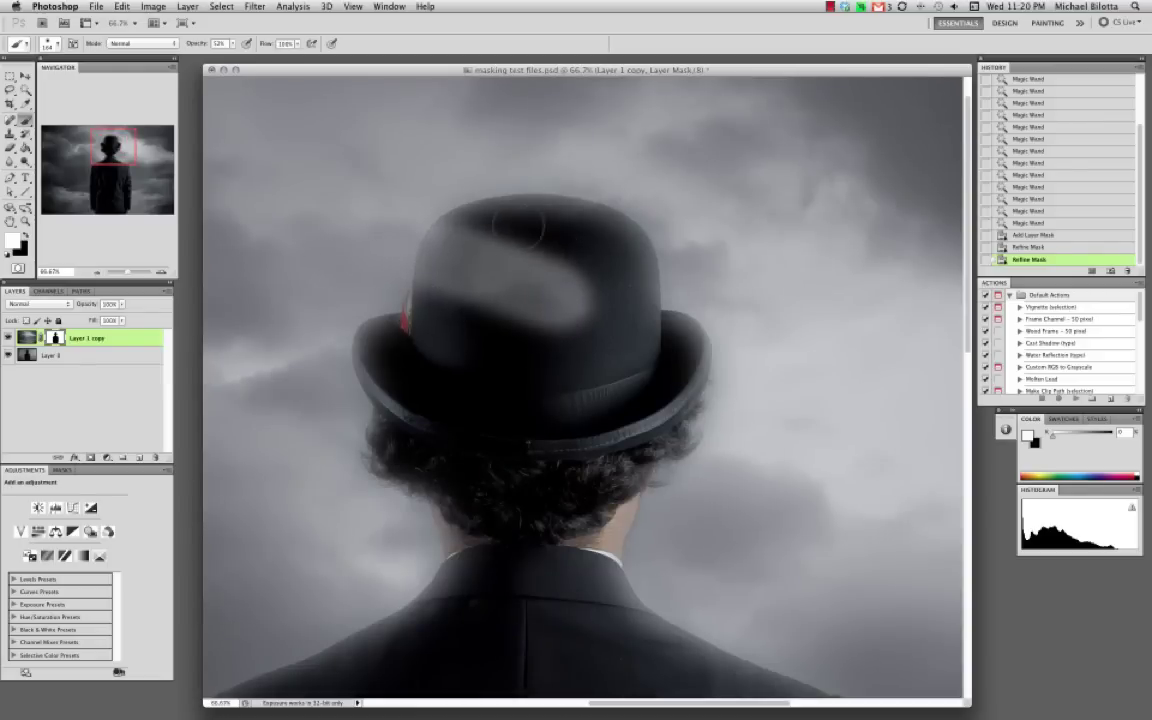
pyautogui.moveTo(542, 230); pyautogui.dragTo(540, 250)
pyautogui.rightClick(539, 247)
pyautogui.rightClick(505, 232)
pyautogui.rightClick(514, 221)
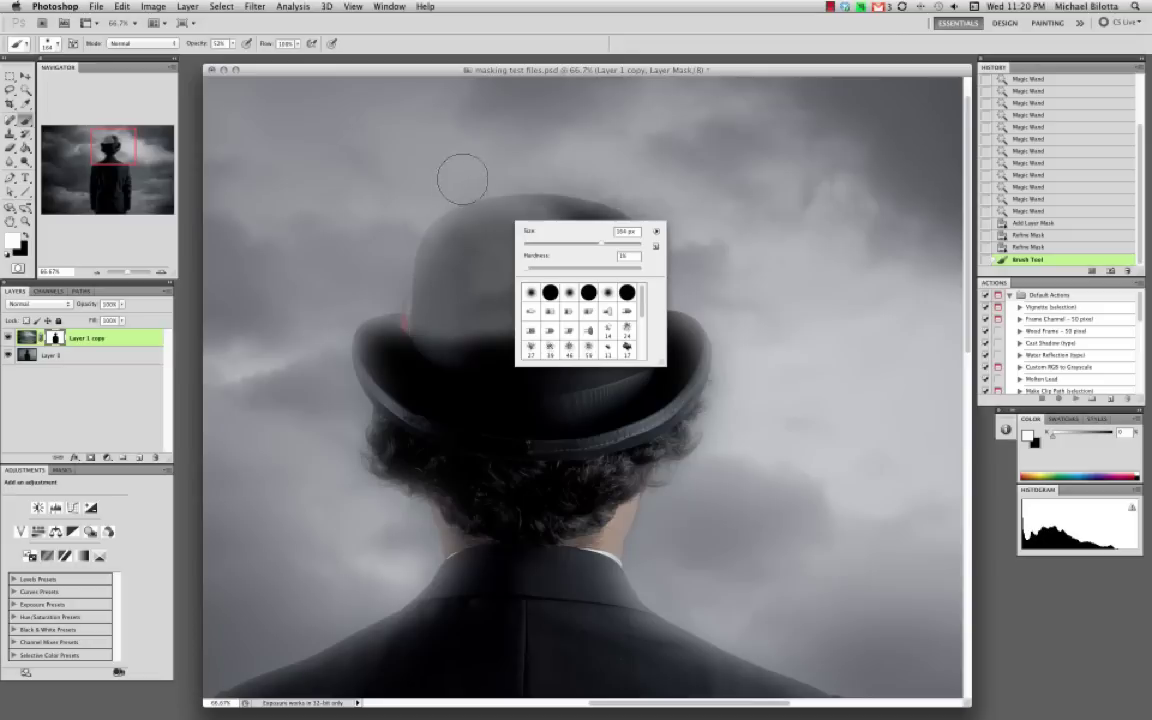
pyautogui.click(1022, 235)
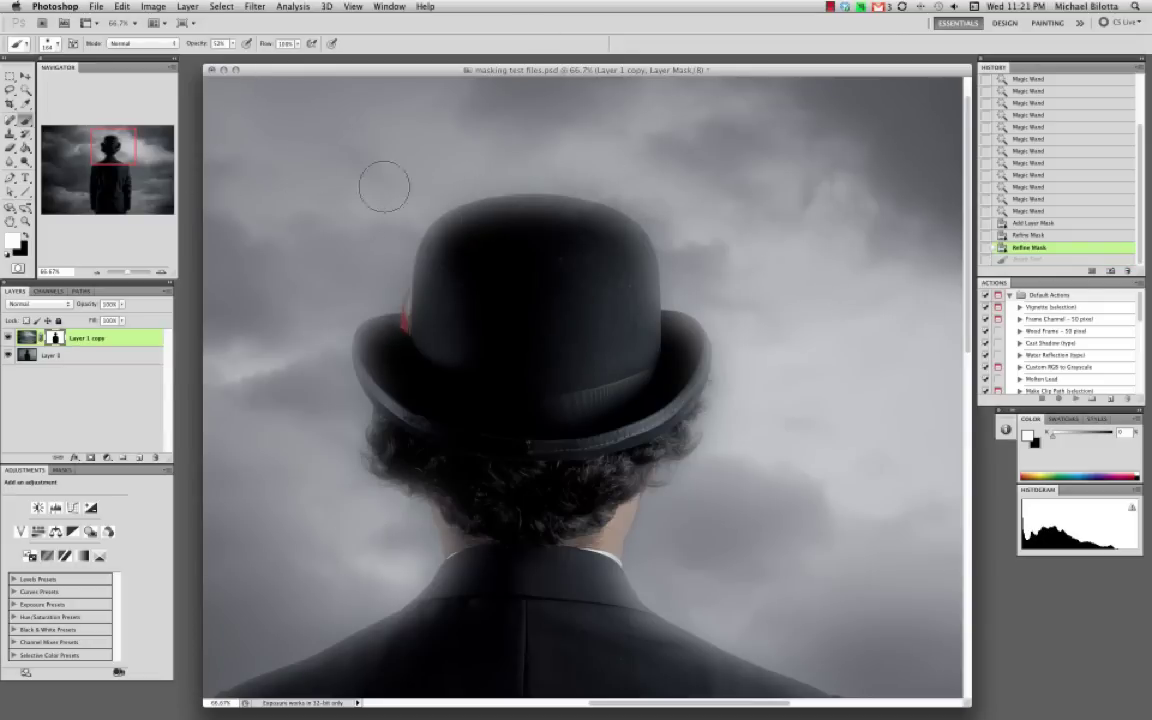
# Step: Set up a soft black brush of about 81 px at about 48% opacity for painting the mask near the hat's right brim
pyautogui.press('super+plus')
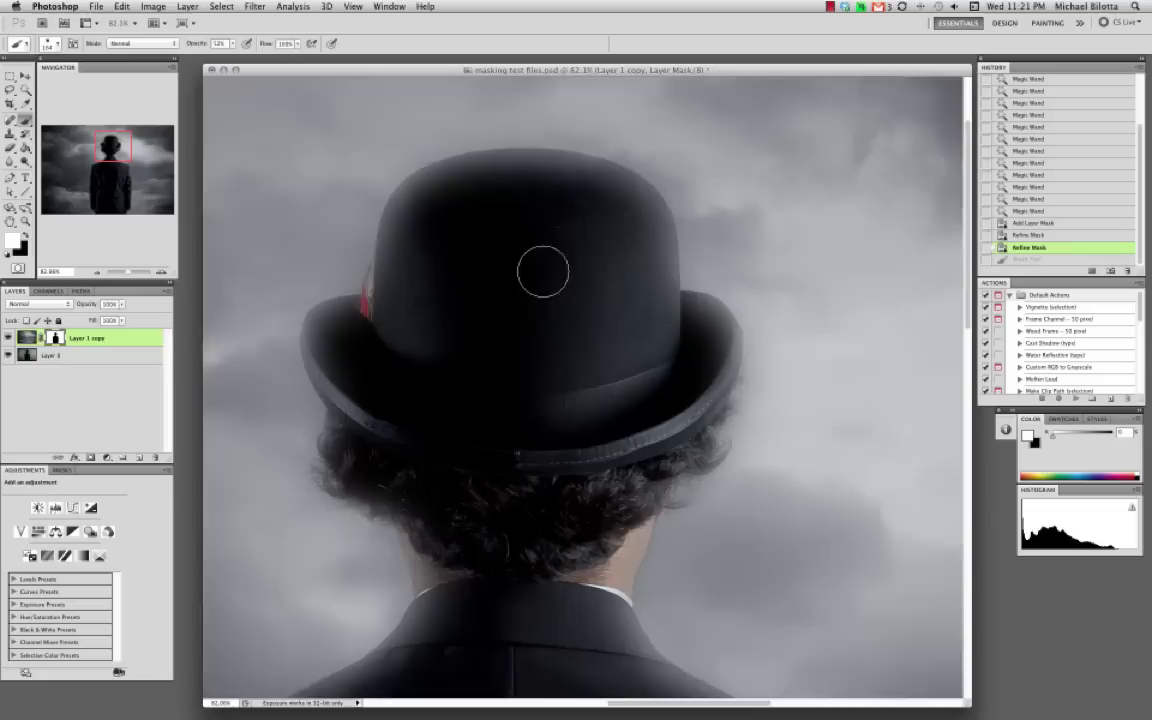
pyautogui.press('super+plus')
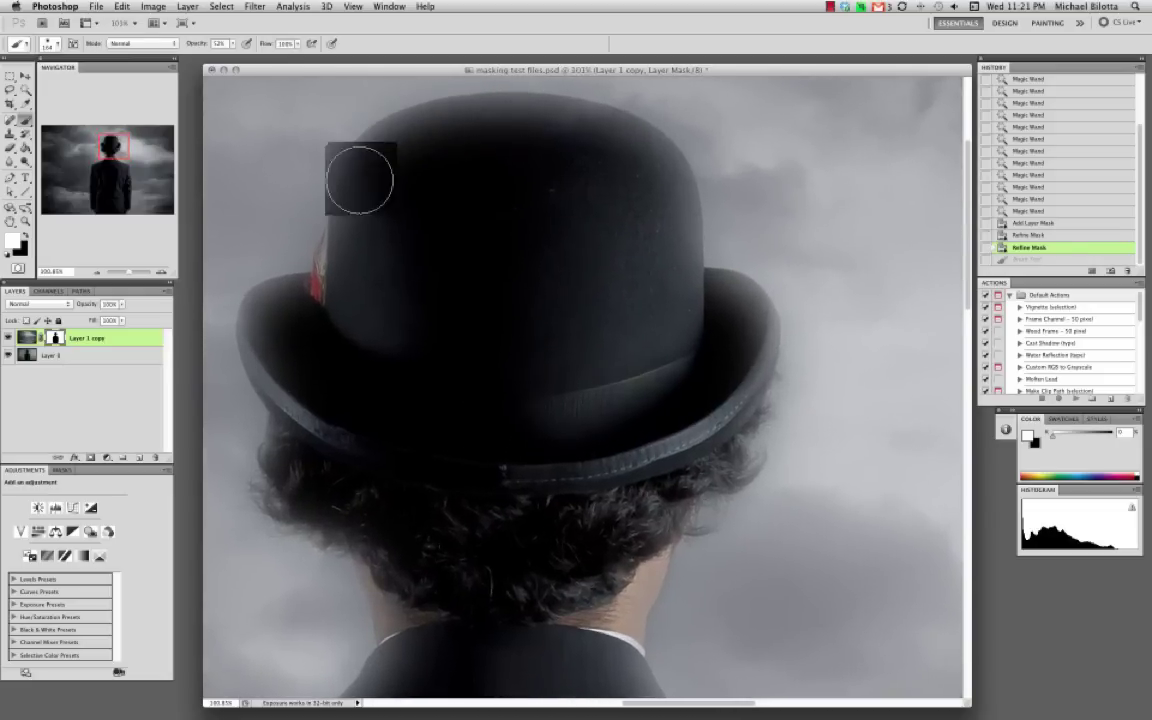
pyautogui.press('super+plus')
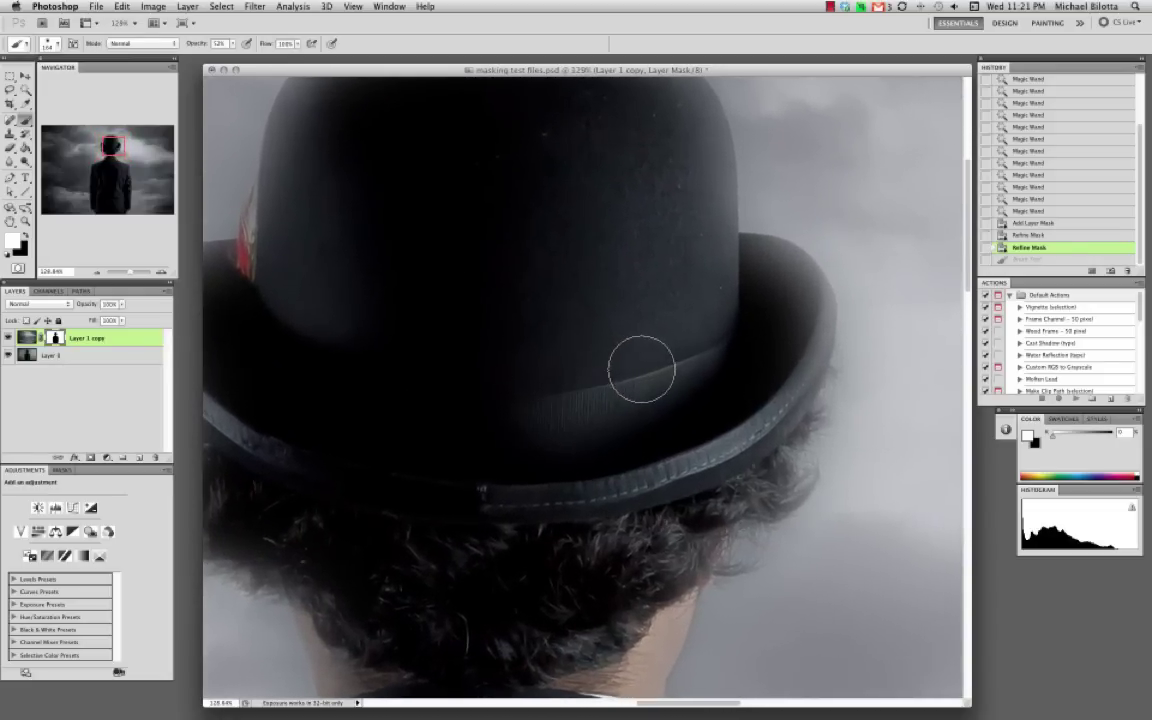
pyautogui.press('super+plus')
pyautogui.press(']')
pyautogui.press(']')
pyautogui.press(']')
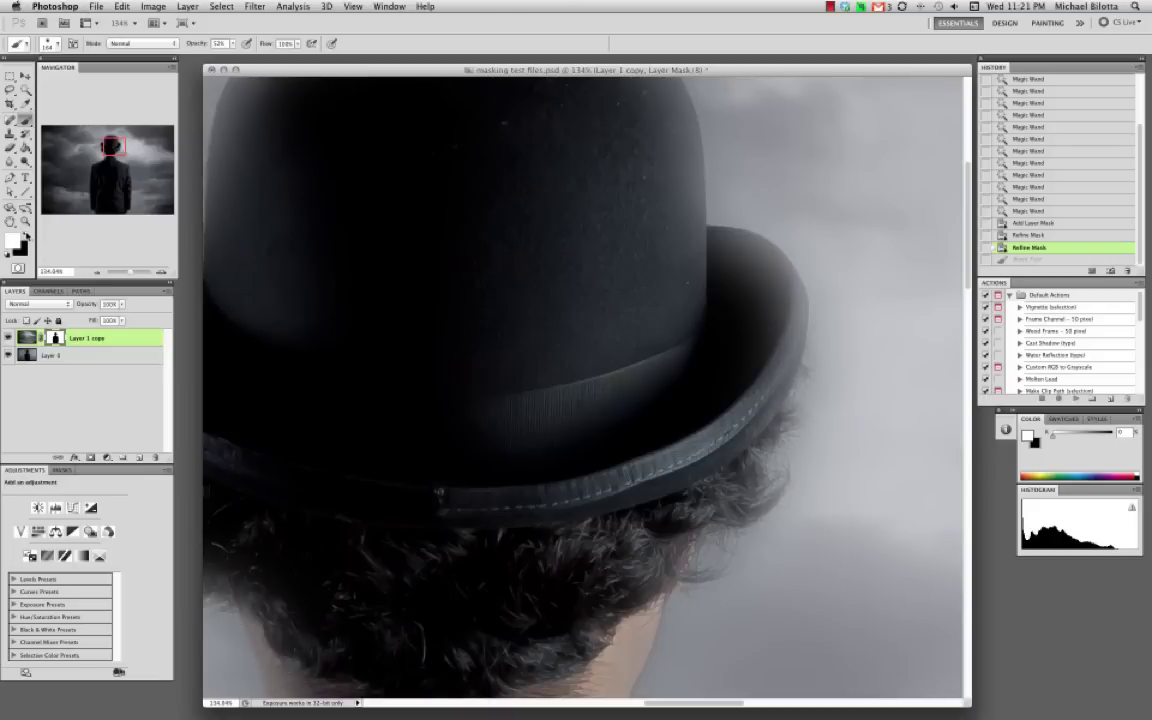
pyautogui.press('x')
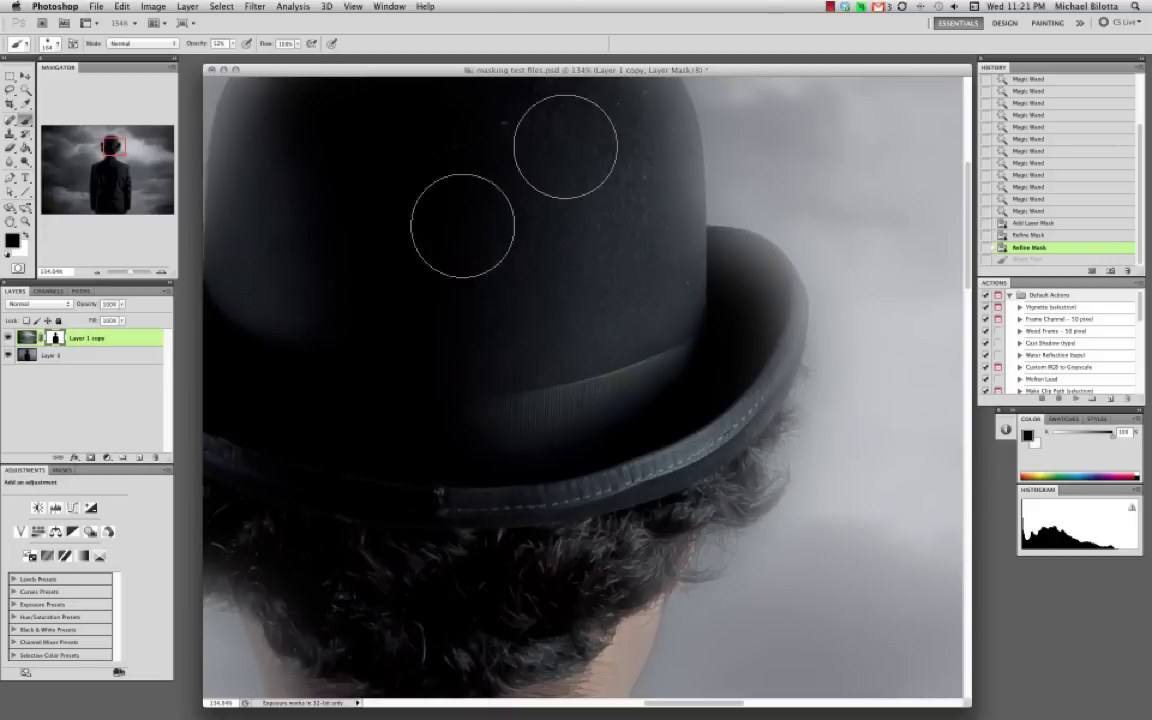
pyautogui.rightClick(612, 296)
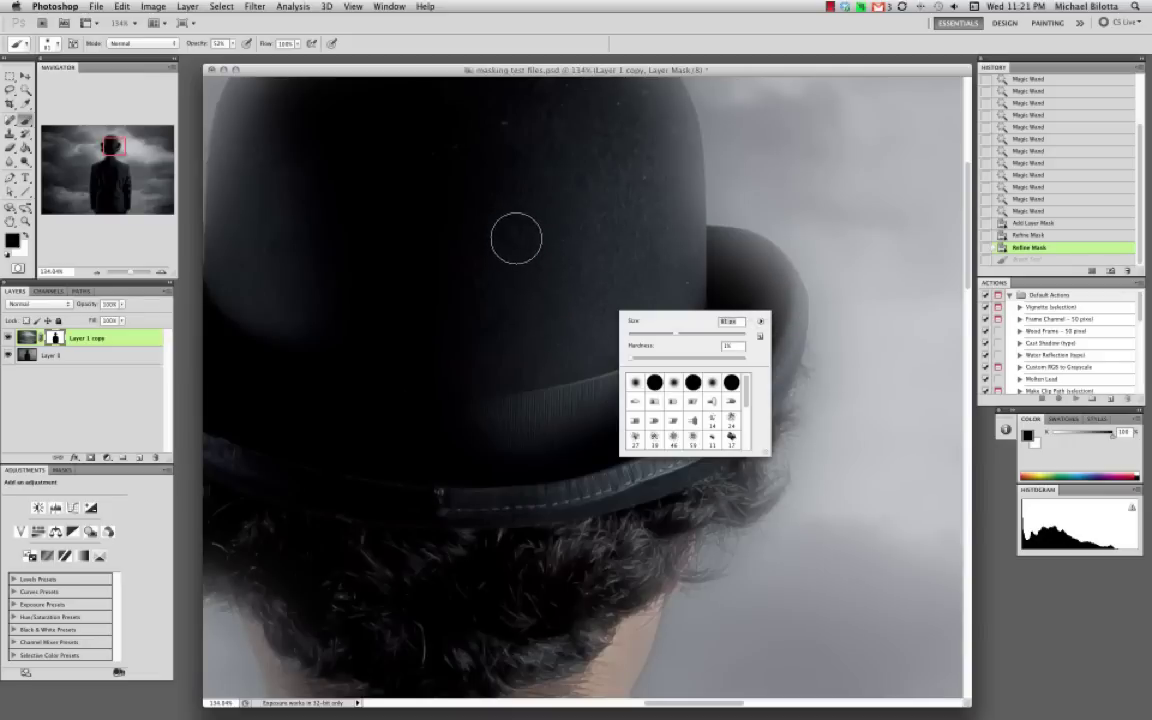
pyautogui.click(232, 43)
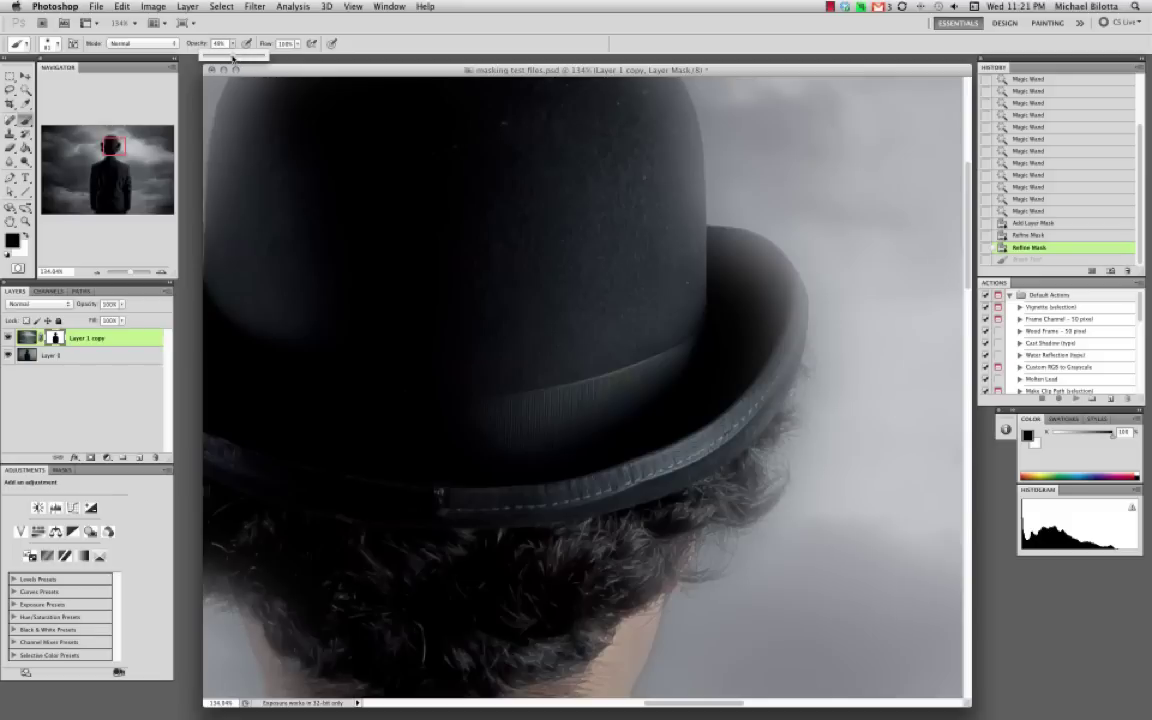
pyautogui.click(717, 365)
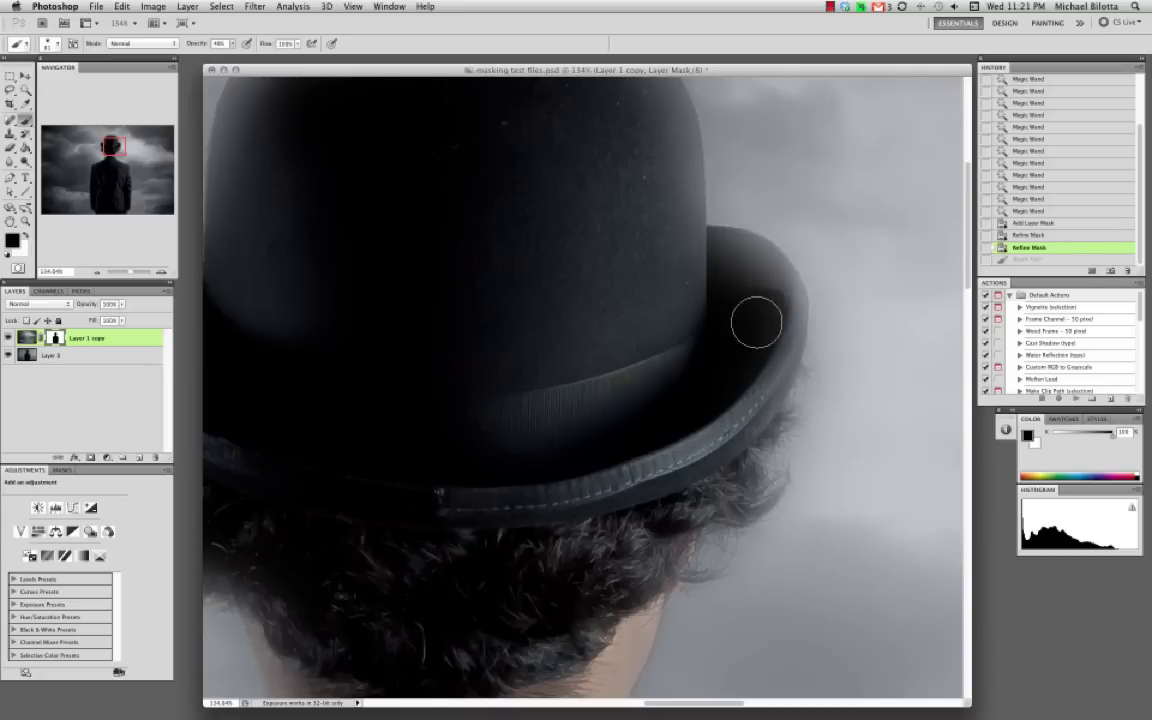
# Step: Paint black on the mask inside the hat's right brim, the hair below it and the right side of the crown
pyautogui.moveTo(764, 278)
pyautogui.mouseDown()
pyautogui.moveTo(699, 283)
pyautogui.moveTo(726, 300)
pyautogui.moveTo(745, 278)
pyautogui.moveTo(729, 254)
pyautogui.moveTo(718, 270)
pyautogui.moveTo(760, 289)
pyautogui.moveTo(774, 323)
pyautogui.moveTo(748, 358)
pyautogui.moveTo(761, 288)
pyautogui.moveTo(768, 297)
pyautogui.moveTo(746, 368)
pyautogui.mouseUp()
pyautogui.moveTo(777, 303)
pyautogui.mouseDown()
pyautogui.moveTo(763, 365)
pyautogui.moveTo(737, 387)
pyautogui.moveTo(771, 341)
pyautogui.moveTo(756, 396)
pyautogui.moveTo(692, 455)
pyautogui.moveTo(771, 379)
pyautogui.moveTo(762, 396)
pyautogui.moveTo(781, 355)
pyautogui.moveTo(788, 363)
pyautogui.moveTo(727, 394)
pyautogui.moveTo(728, 421)
pyautogui.moveTo(686, 434)
pyautogui.moveTo(738, 407)
pyautogui.moveTo(592, 492)
pyautogui.moveTo(605, 453)
pyautogui.moveTo(684, 432)
pyautogui.moveTo(659, 484)
pyautogui.moveTo(711, 490)
pyautogui.moveTo(688, 498)
pyautogui.moveTo(751, 482)
pyautogui.moveTo(572, 392)
pyautogui.moveTo(674, 494)
pyautogui.mouseUp()
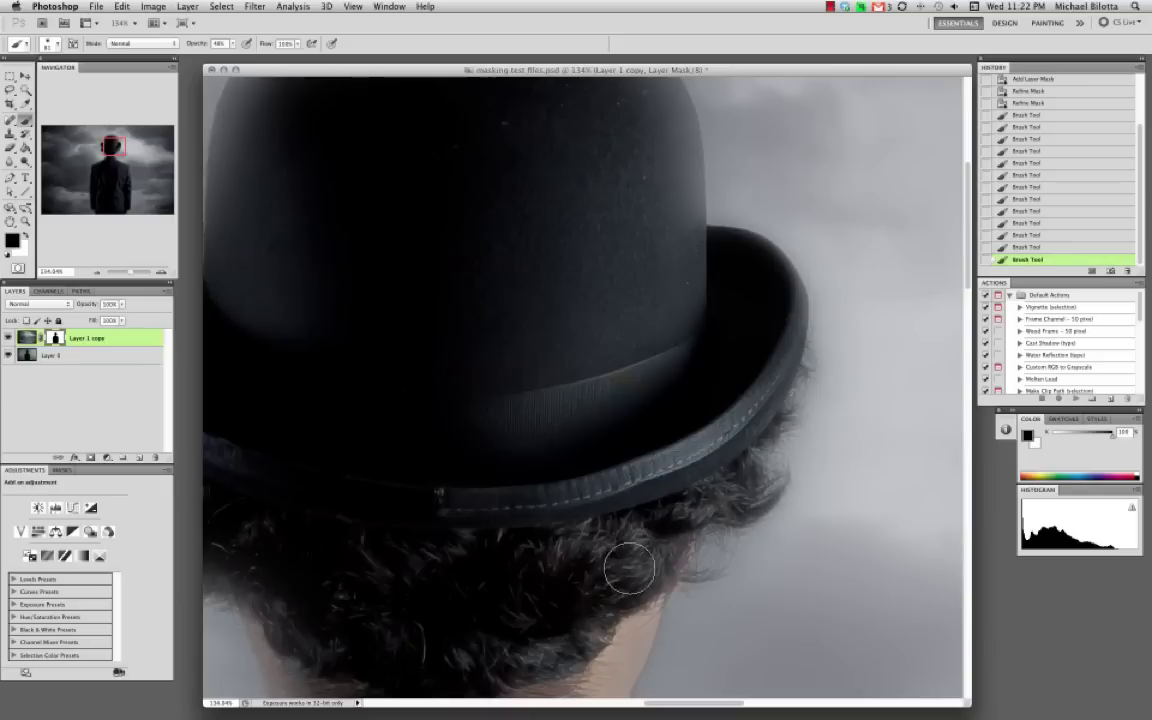
pyautogui.moveTo(664, 562)
pyautogui.mouseDown()
pyautogui.moveTo(585, 486)
pyautogui.moveTo(612, 465)
pyautogui.mouseUp()
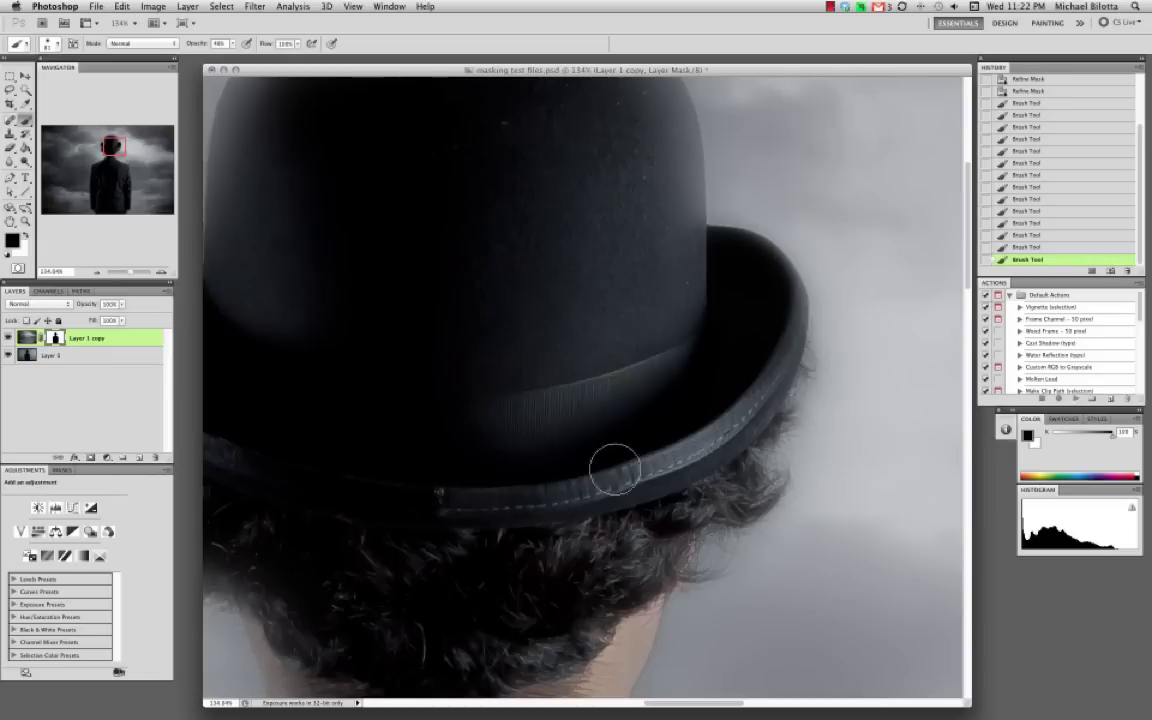
pyautogui.moveTo(741, 268)
pyautogui.mouseDown()
pyautogui.moveTo(698, 249)
pyautogui.moveTo(778, 287)
pyautogui.moveTo(784, 318)
pyautogui.moveTo(747, 361)
pyautogui.moveTo(705, 386)
pyautogui.moveTo(576, 342)
pyautogui.moveTo(562, 330)
pyautogui.moveTo(718, 313)
pyautogui.moveTo(725, 288)
pyautogui.moveTo(659, 213)
pyautogui.mouseUp()
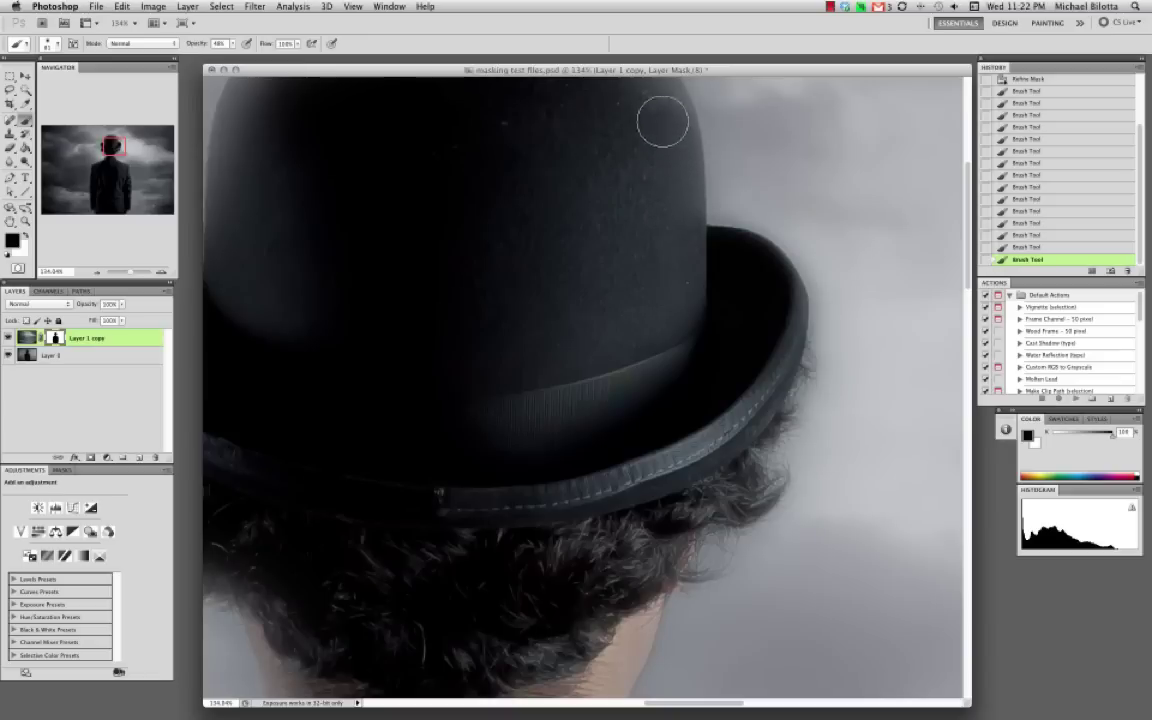
pyautogui.moveTo(640, 333)
pyautogui.mouseDown()
pyautogui.moveTo(525, 422)
pyautogui.moveTo(589, 429)
pyautogui.mouseUp()
# Step: Paint black on the mask inside the hat's left brim and the left and upper edges of the crown
pyautogui.hscroll(-1, 597, 481)
pyautogui.hscroll(-10, 597, 481)
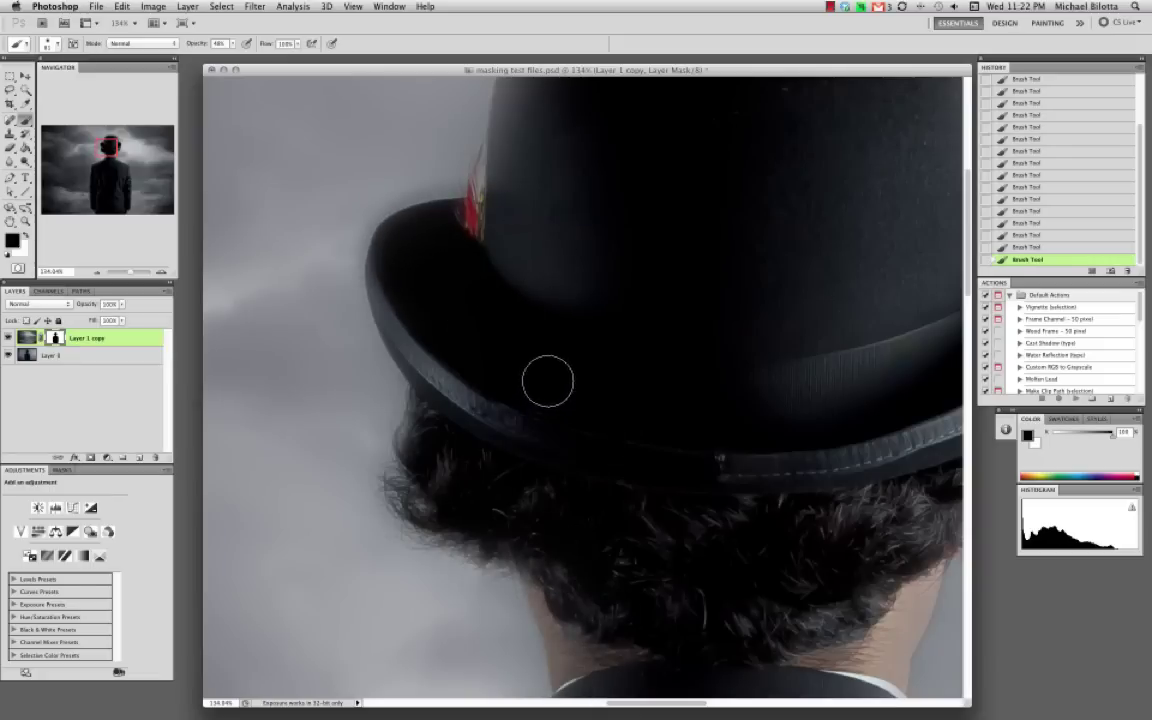
pyautogui.scroll(3, 640, 388)
pyautogui.scroll(4, 639, 387)
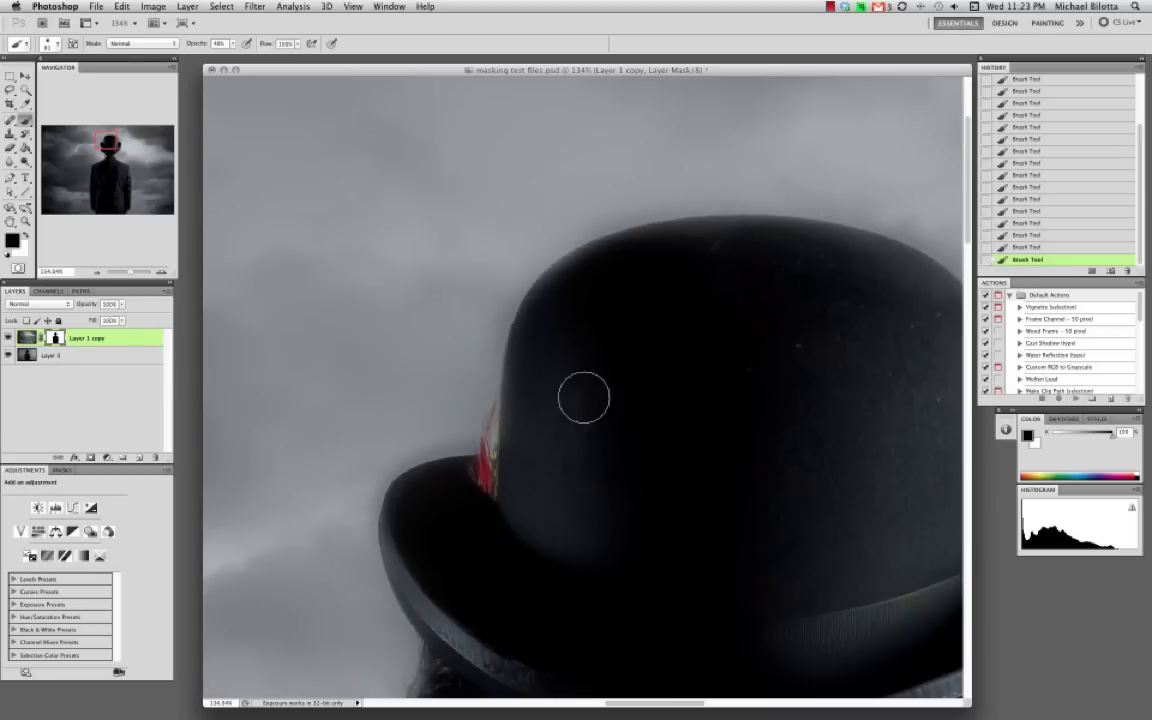
# Step: Switch the brush to white and clean up the cloud mask just outside the hat's brim and crown edges
pyautogui.click(30, 234)
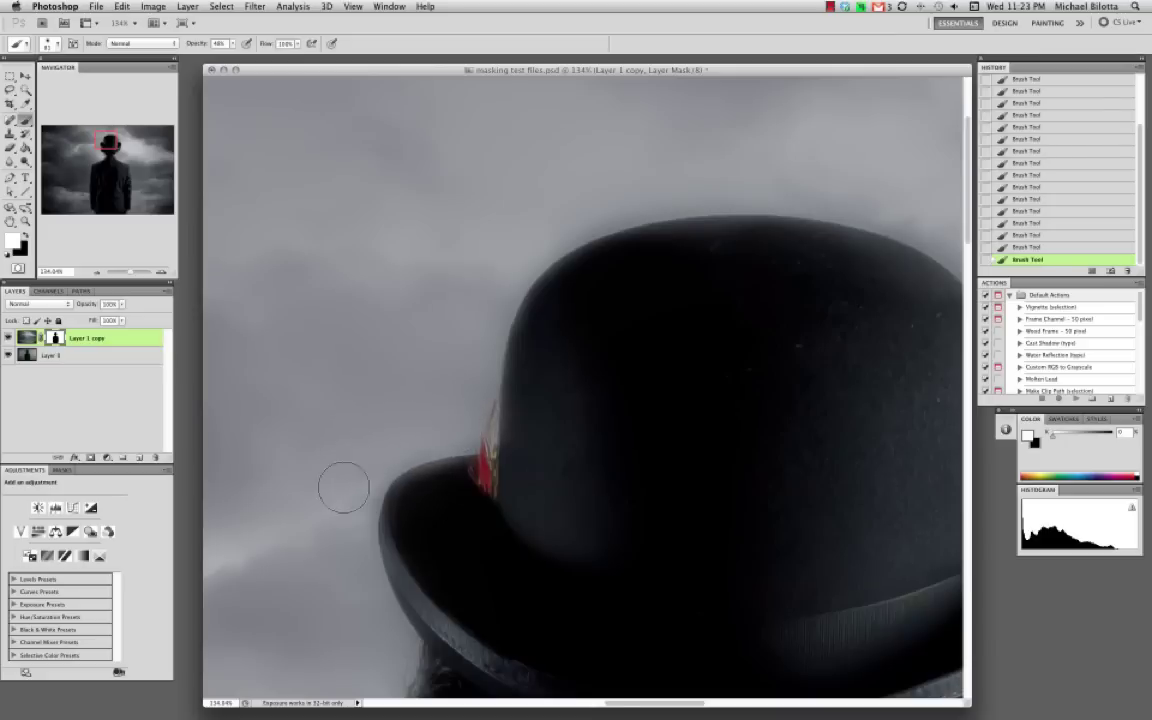
pyautogui.hscroll(2, 540, 258)
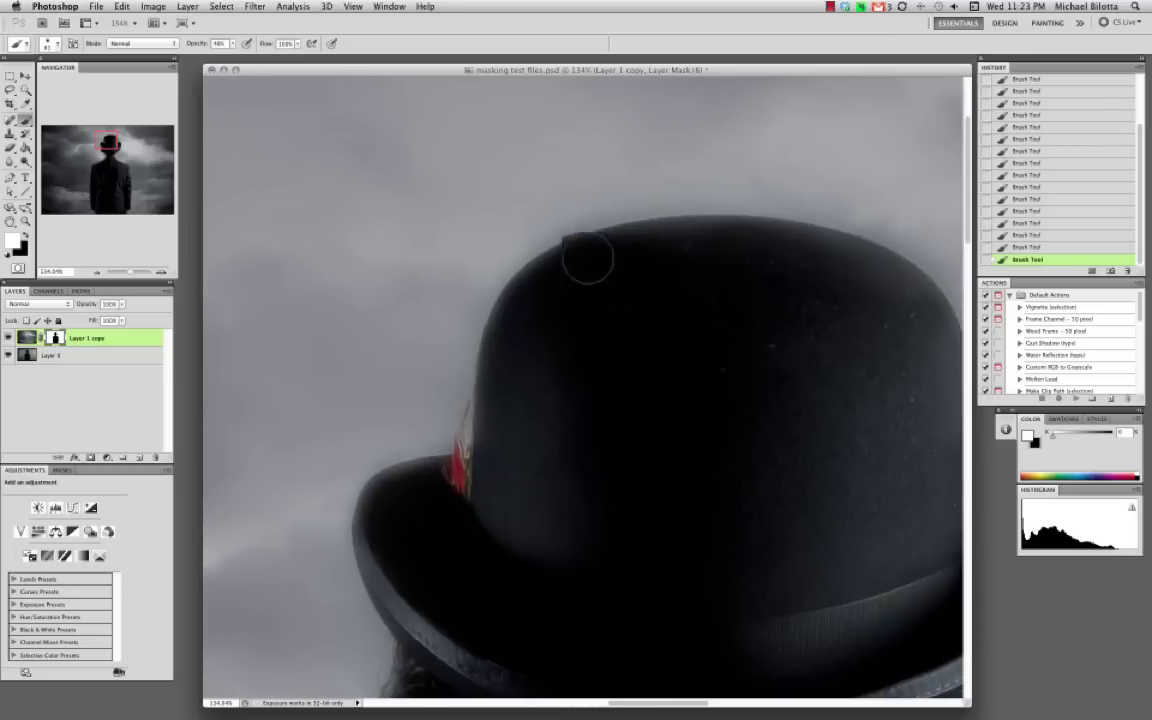
pyautogui.hscroll(10, 588, 258)
pyautogui.scroll(4, 588, 258)
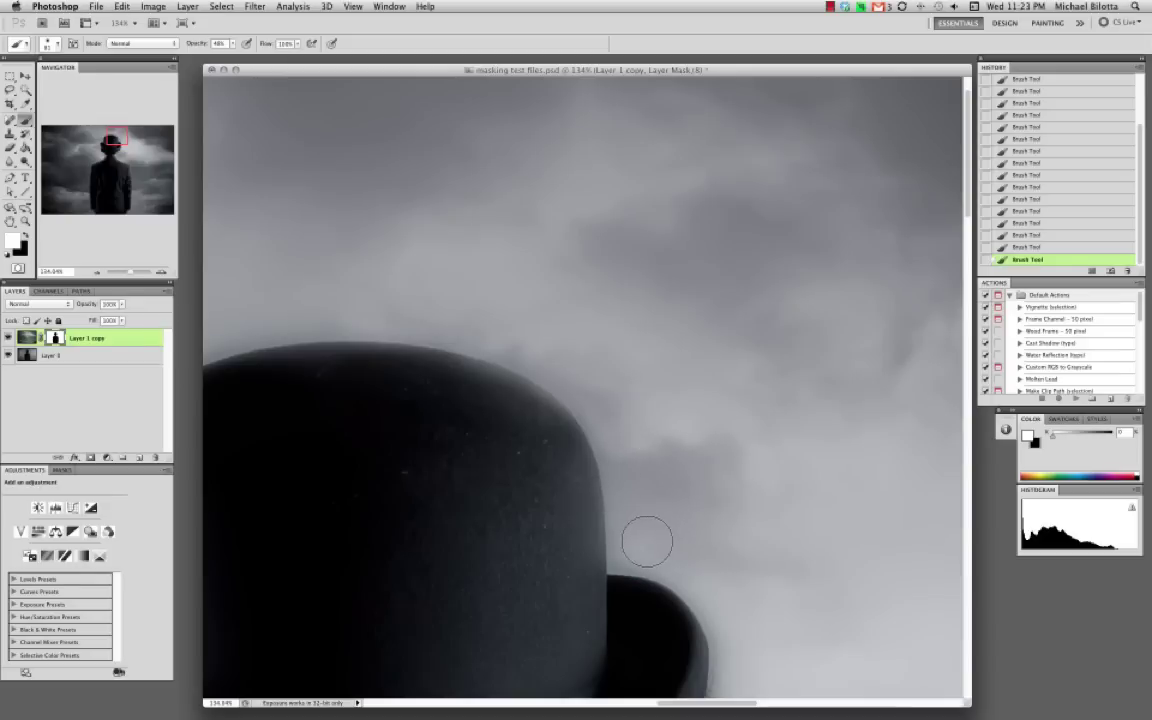
pyautogui.scroll(-3, 684, 514)
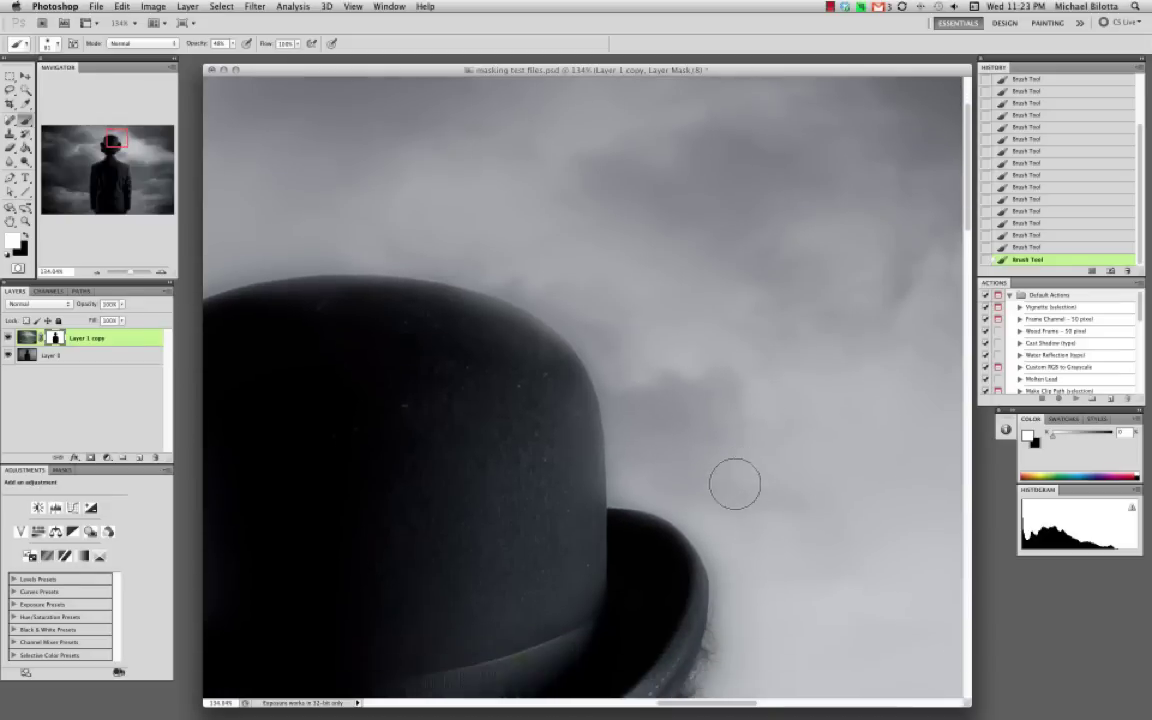
pyautogui.scroll(-6, 735, 484)
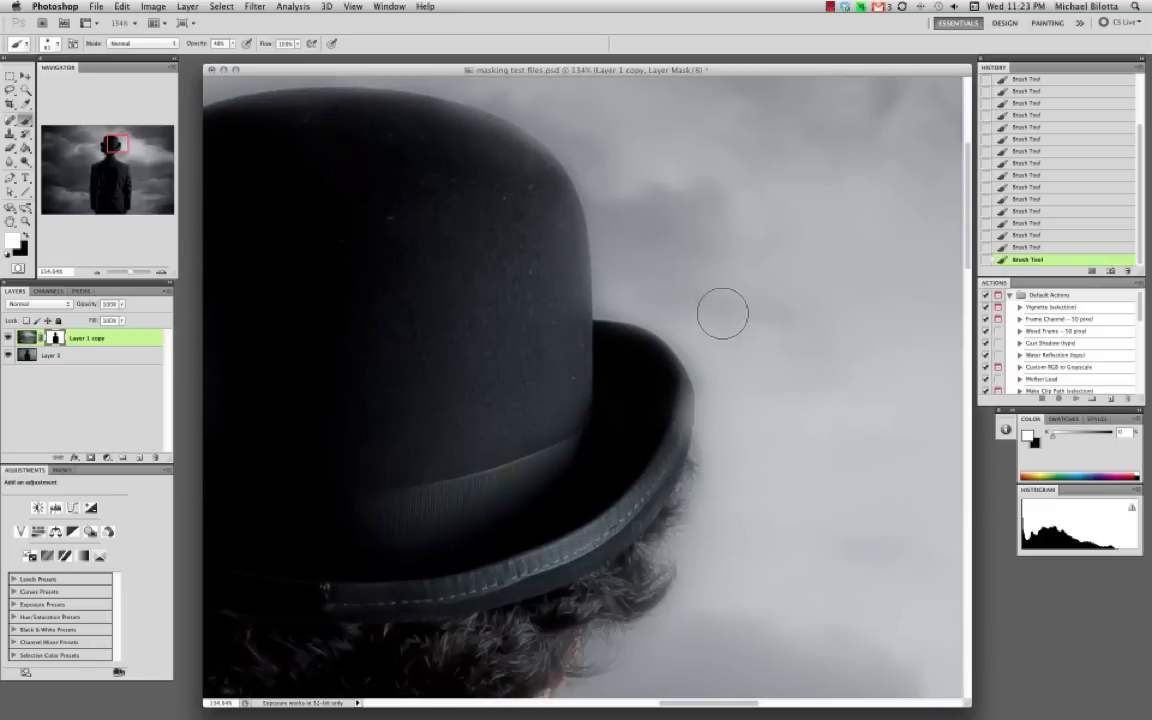
# Step: Set up a black brush of 64 px at about 66% hardness for painting the mask around the hat's right brim
pyautogui.click(26, 234)
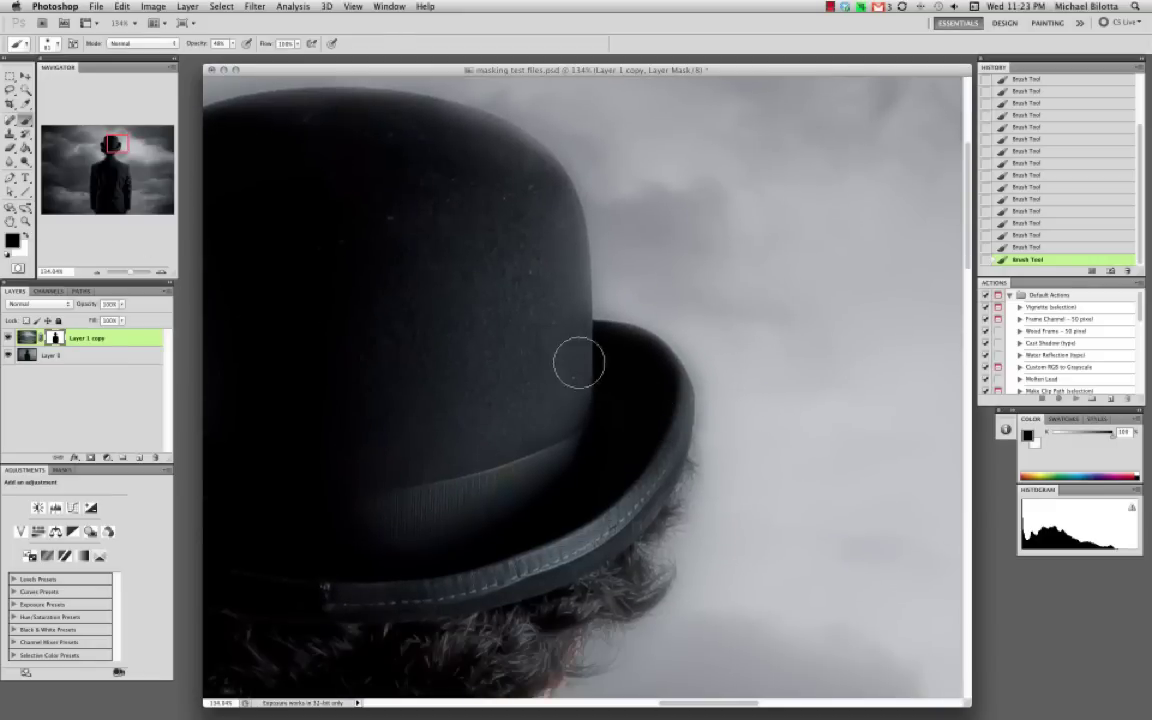
pyautogui.rightClick(659, 428)
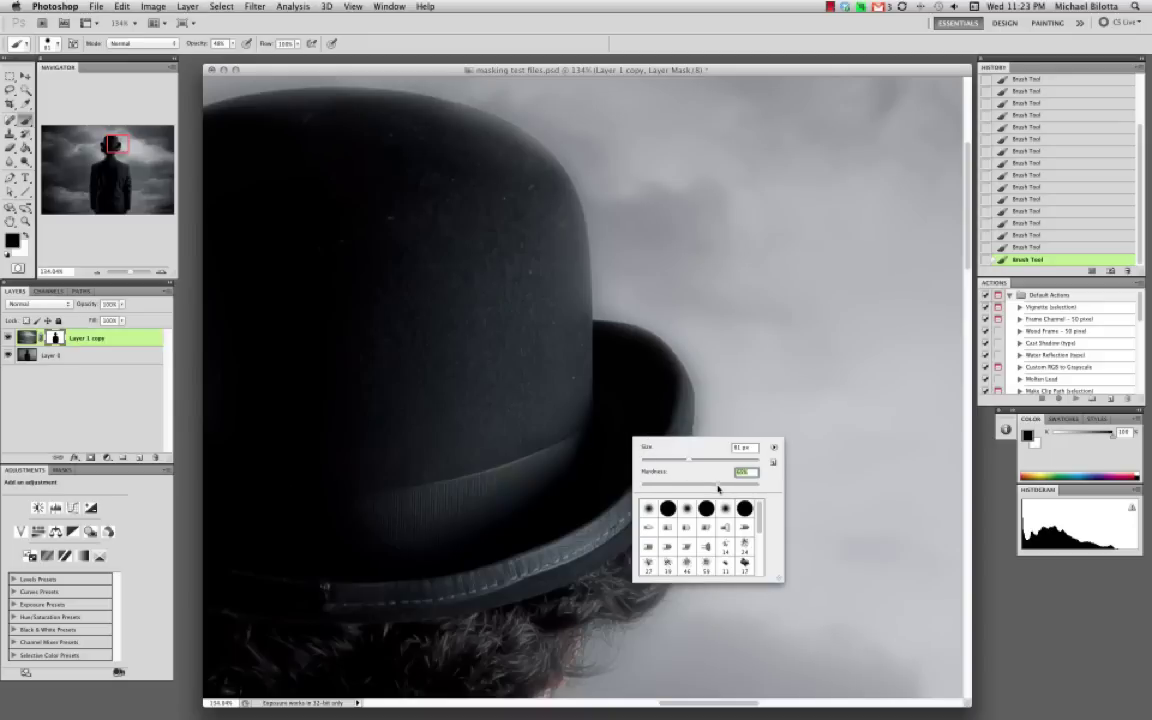
pyautogui.moveTo(688, 458); pyautogui.dragTo(678, 458)
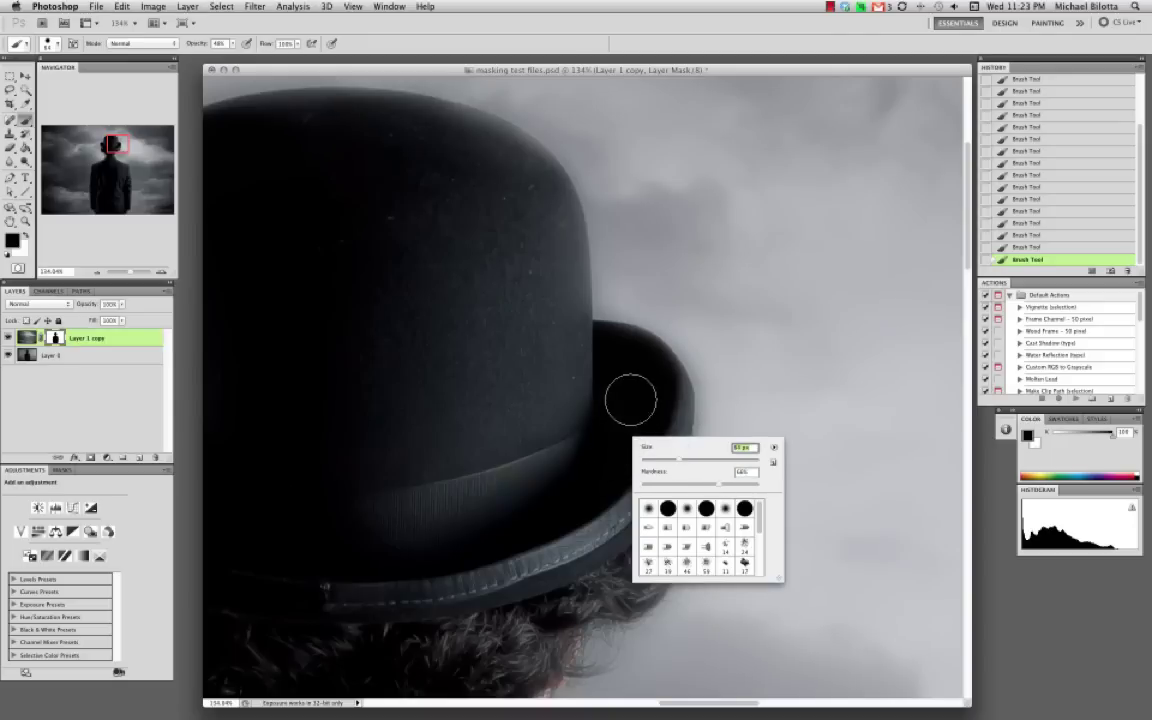
pyautogui.click(650, 409)
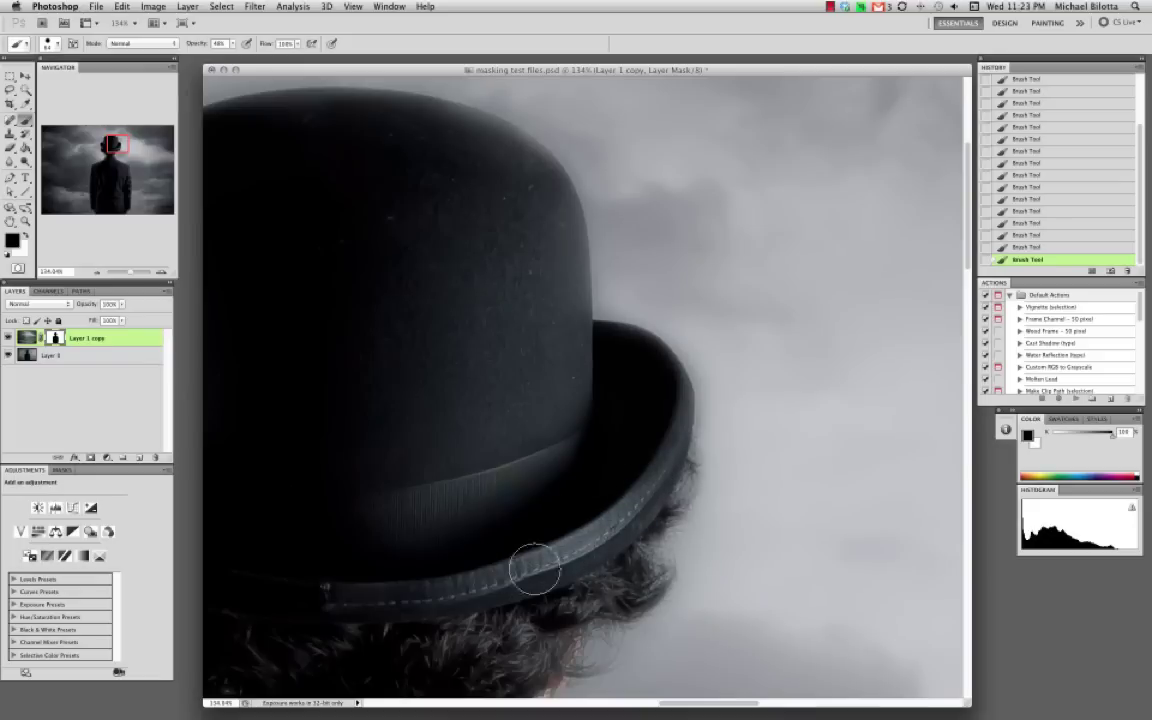
pyautogui.rightClick(480, 572)
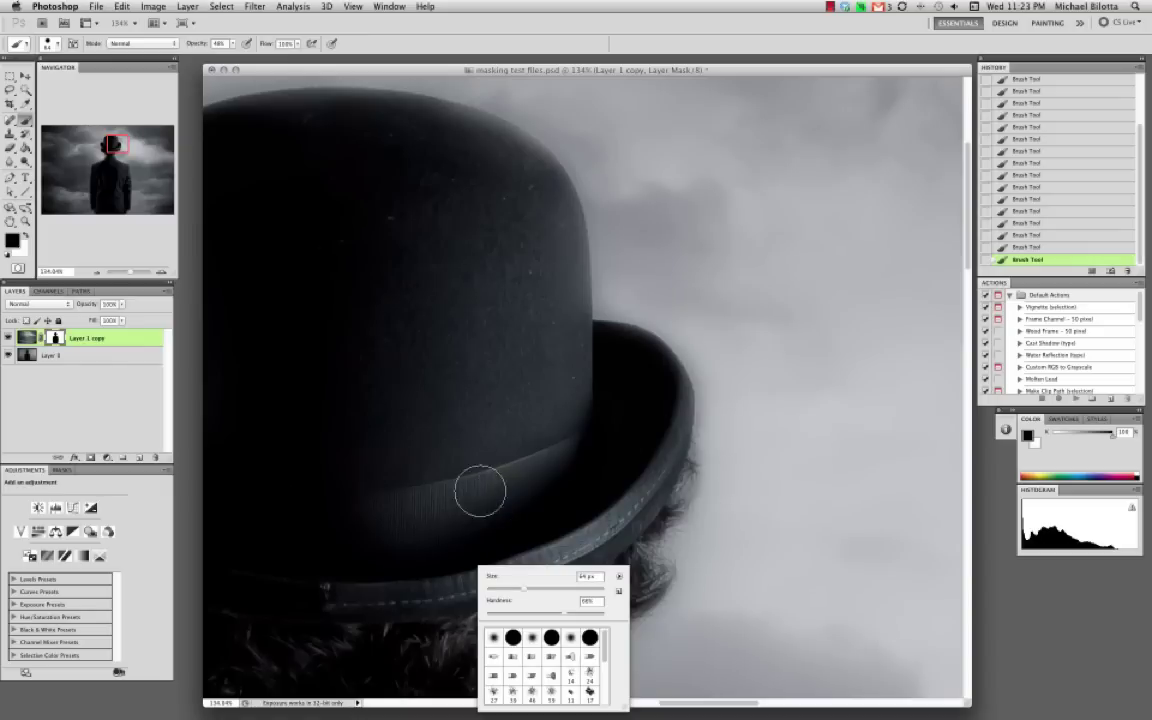
pyautogui.rightClick(502, 570)
pyautogui.scroll(-2, 496, 440)
pyautogui.click(473, 442)
# Step: Examine the mask edges along the hair, neck, collar and shoulder, and check the whole figure against the clouds at 25% zoom
pyautogui.scroll(-4, 480, 425)
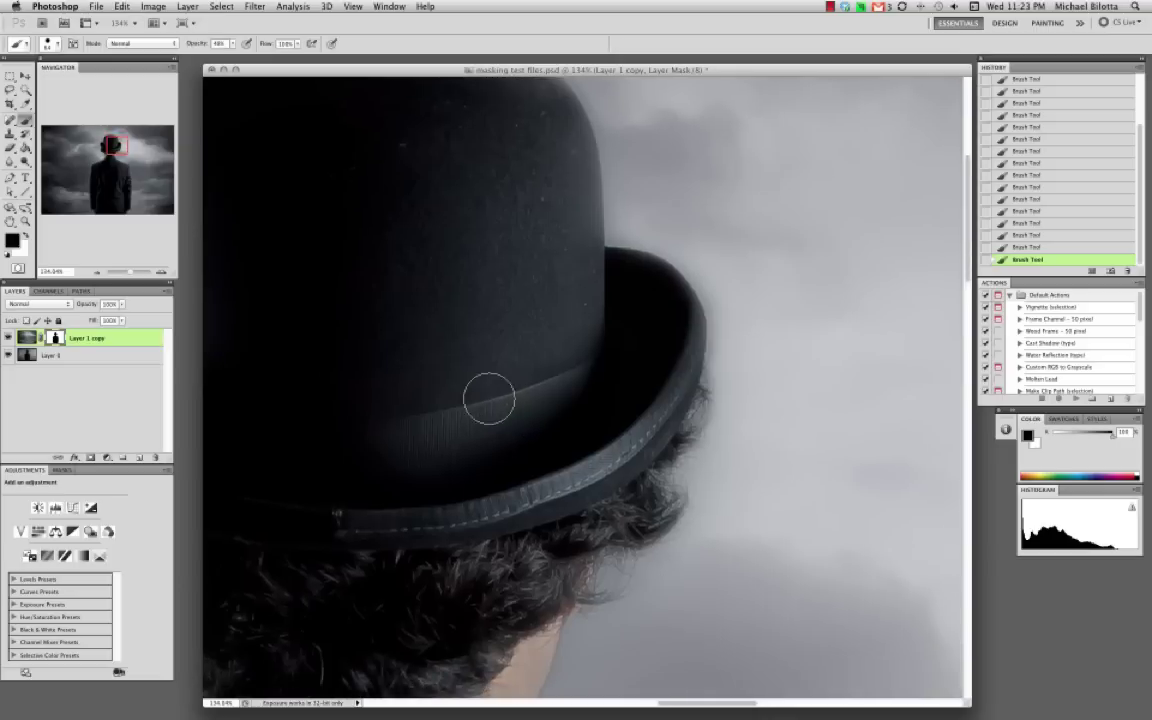
pyautogui.scroll(-6, 530, 420)
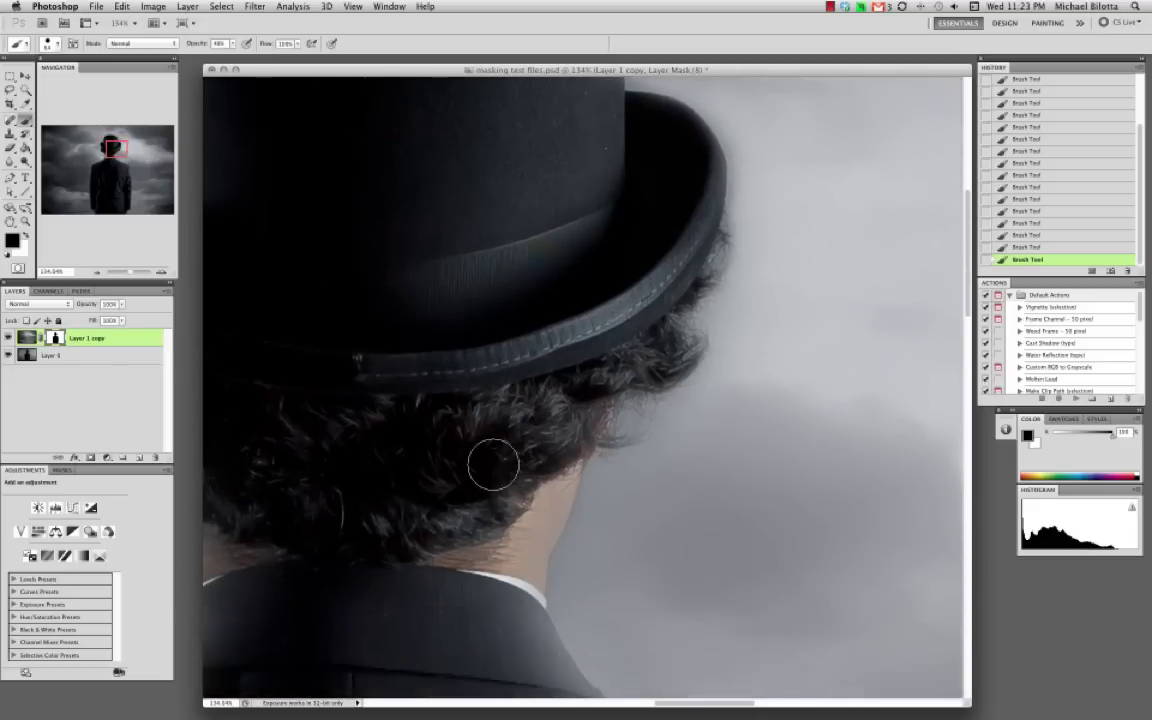
pyautogui.scroll(-5, 493, 464)
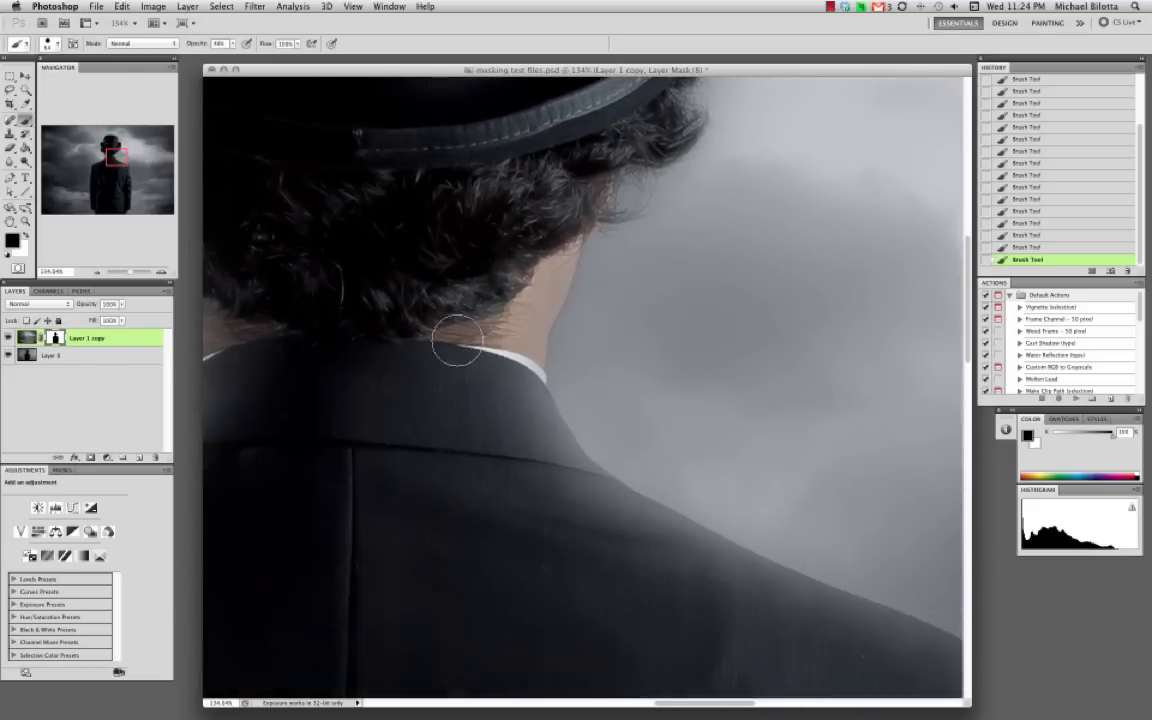
pyautogui.scroll(-1, 473, 347)
pyautogui.scroll(2, 494, 393)
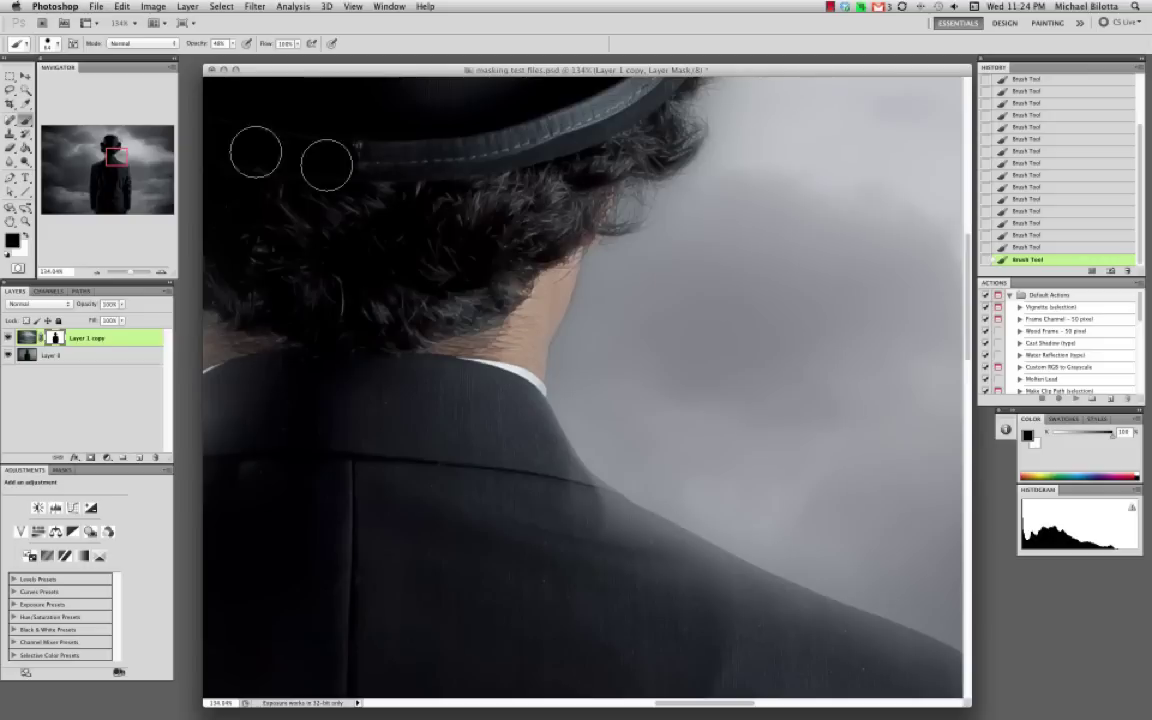
pyautogui.click(96, 272)
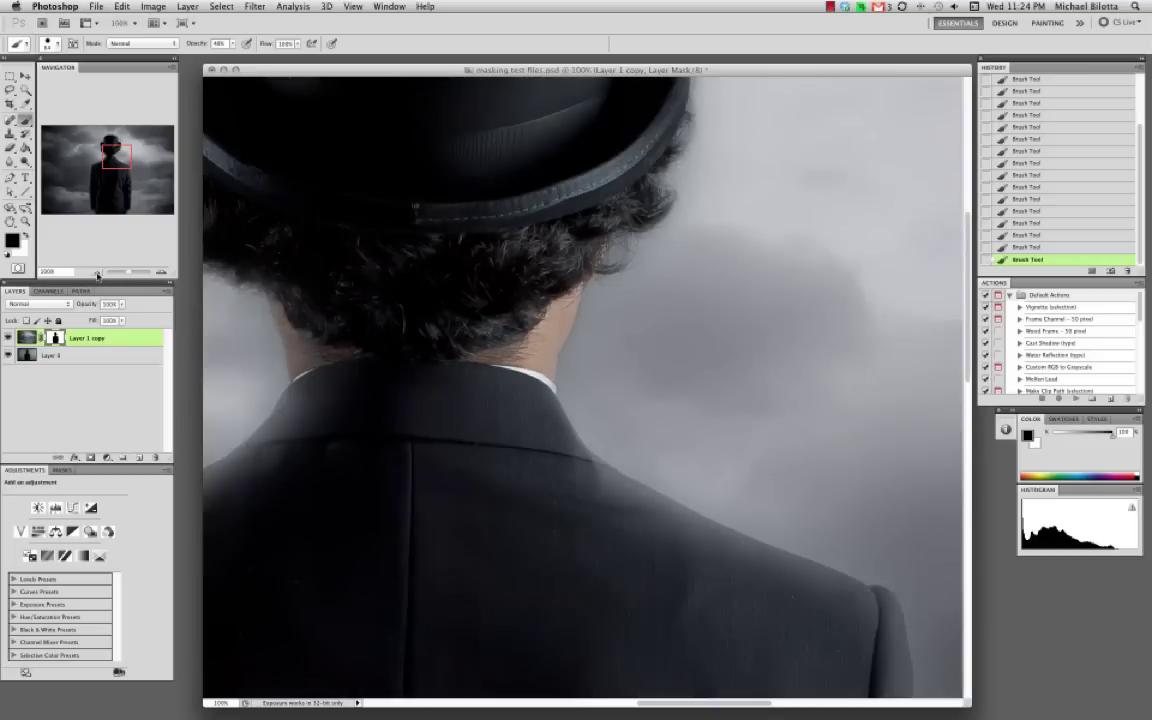
pyautogui.click(96, 272)
pyautogui.click(96, 272)
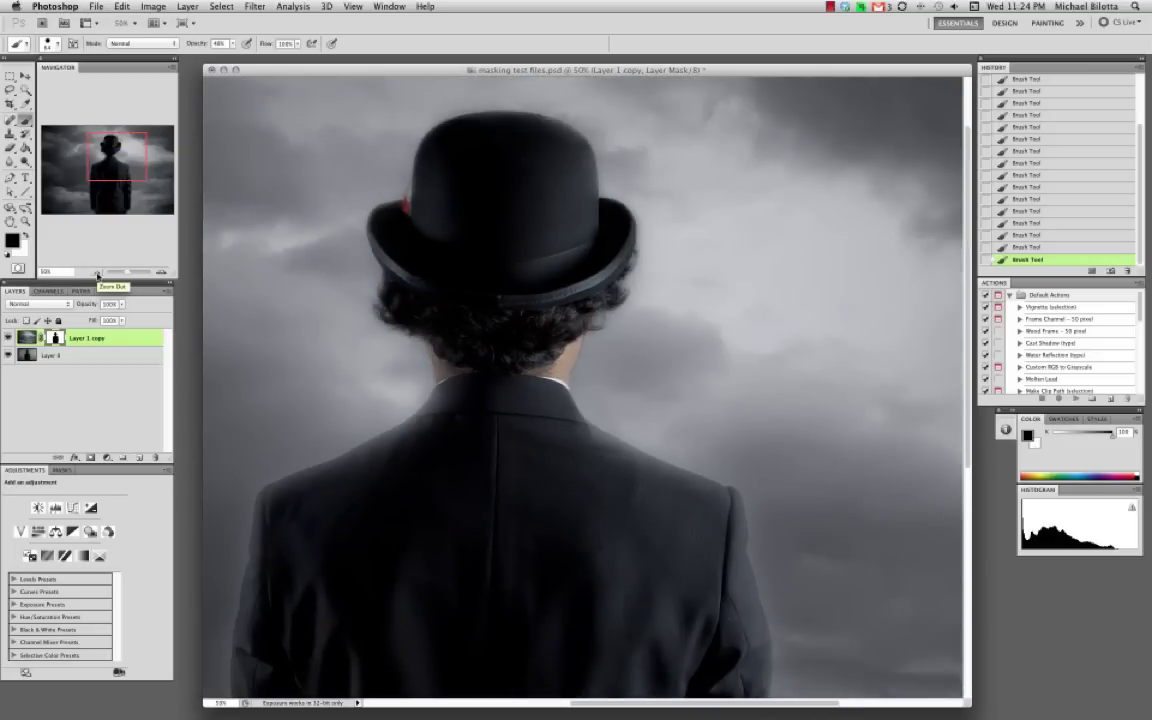
pyautogui.click(96, 272)
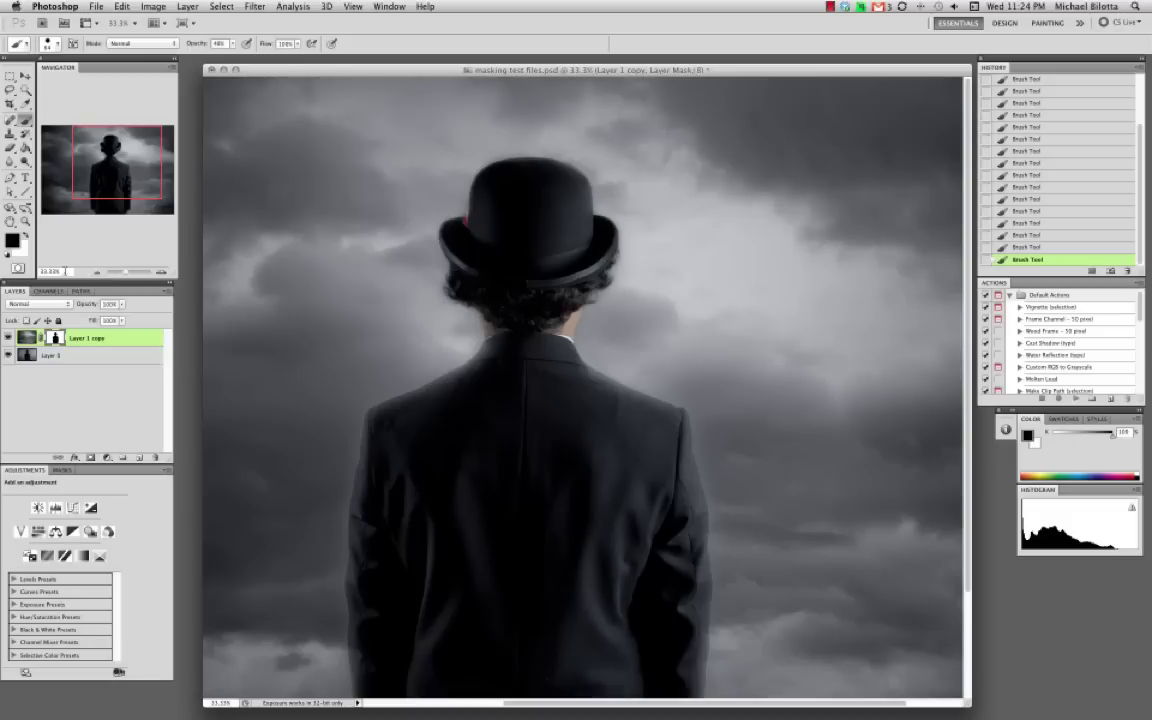
pyautogui.click(98, 272)
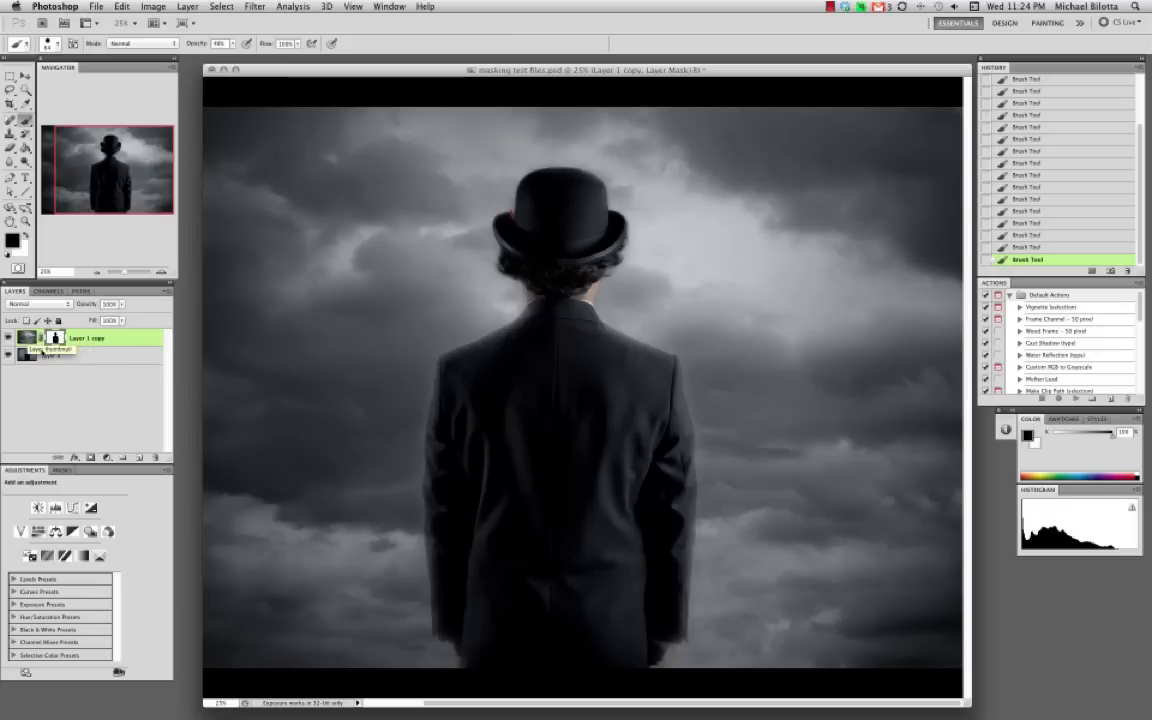
# Step: Try the Overlay and Soft Light blend modes on the cloud layer's image, and settle on Hard Light
pyautogui.click(63, 362)
pyautogui.click(88, 342)
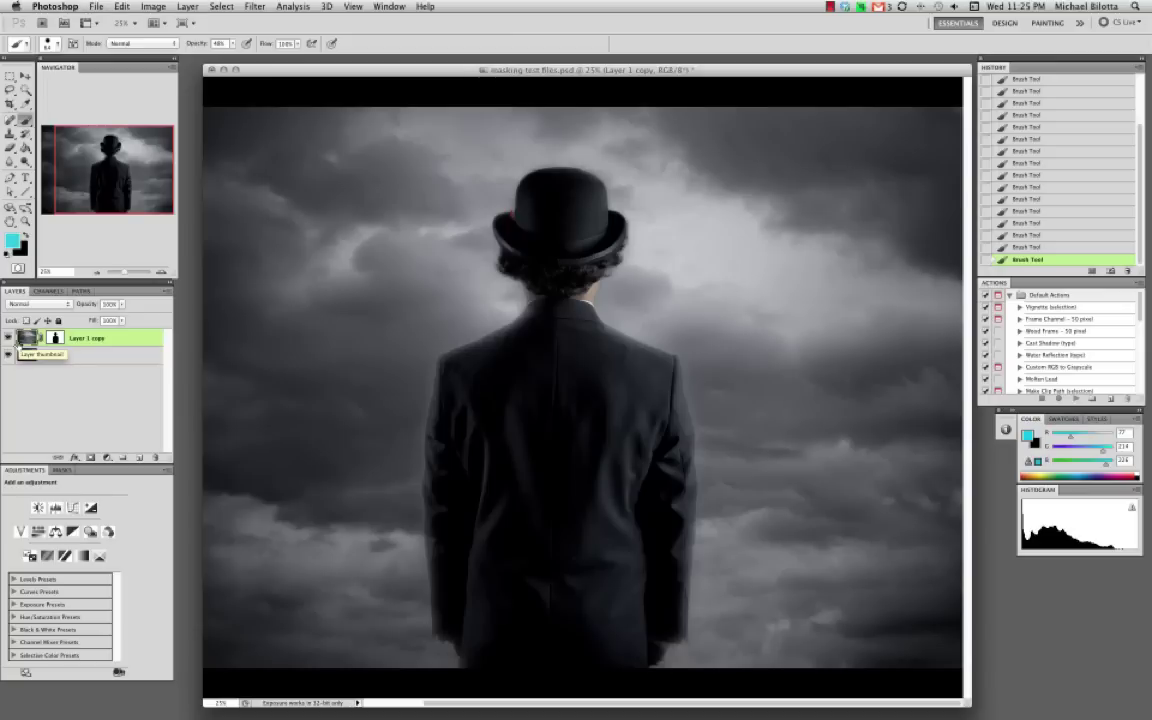
pyautogui.click(33, 304)
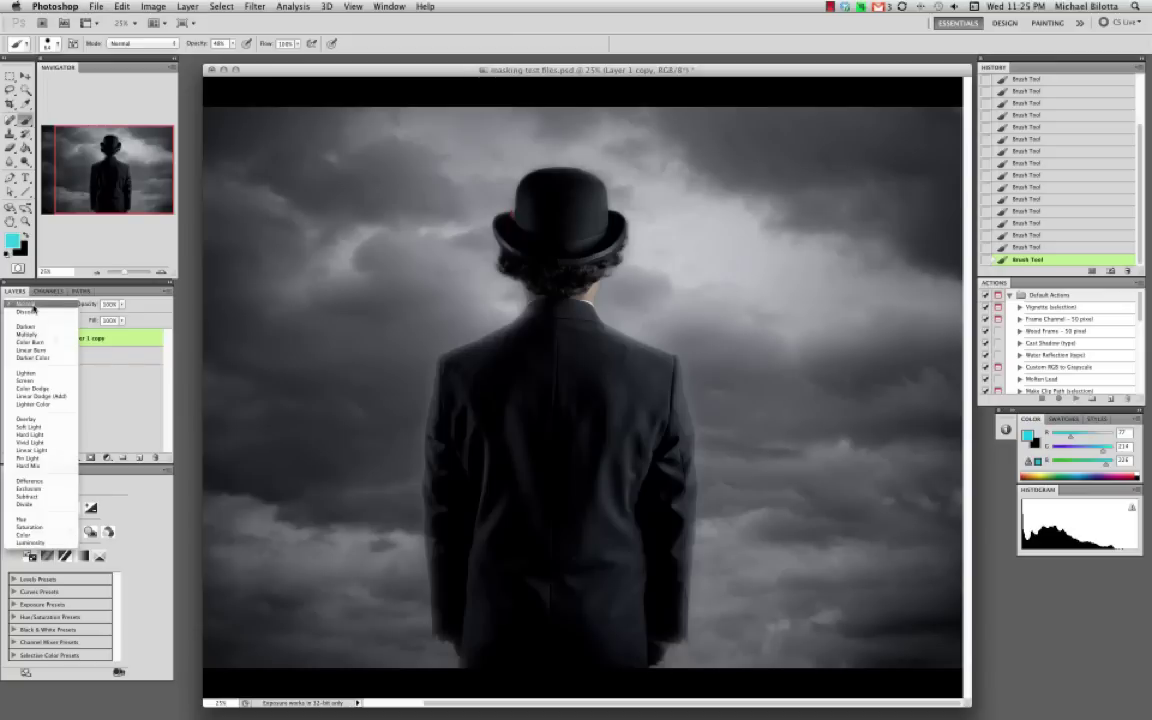
pyautogui.click(40, 420)
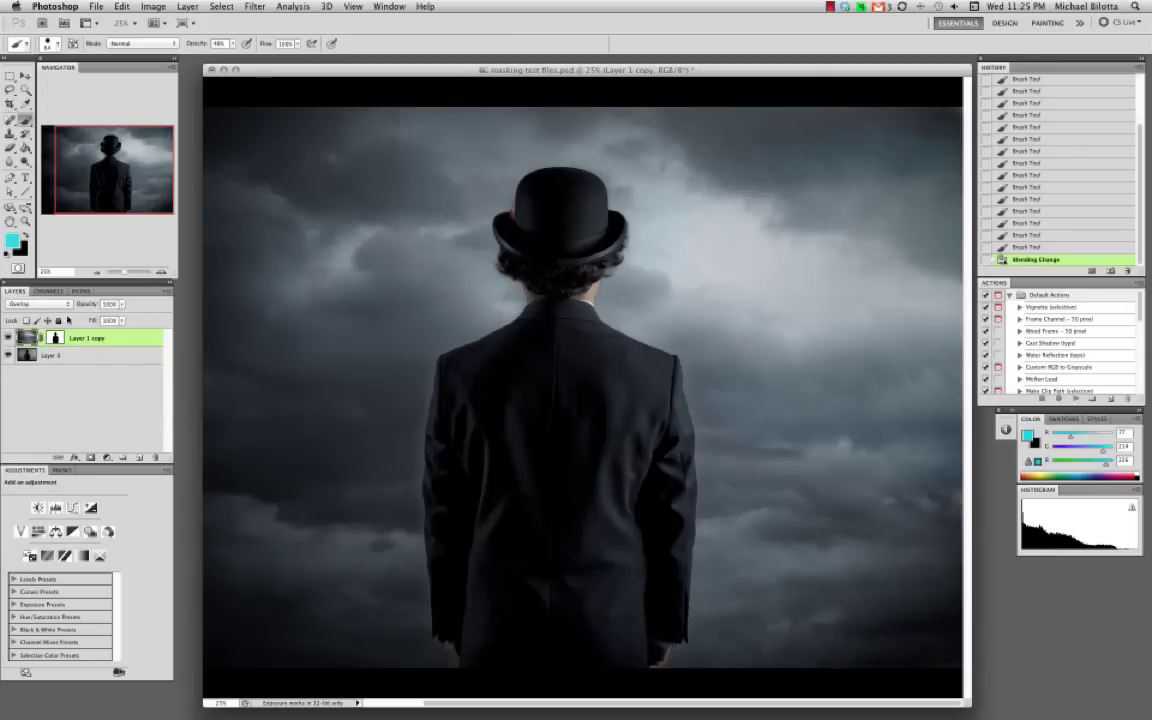
pyautogui.click(57, 305)
pyautogui.click(55, 316)
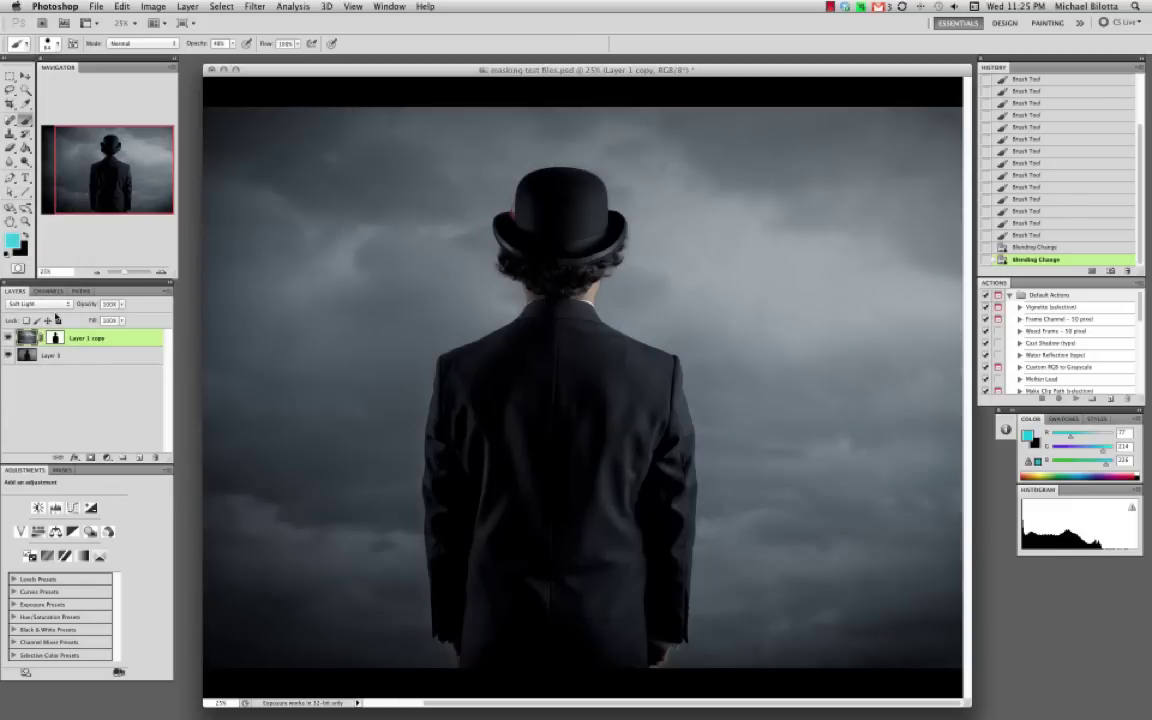
pyautogui.click(40, 303)
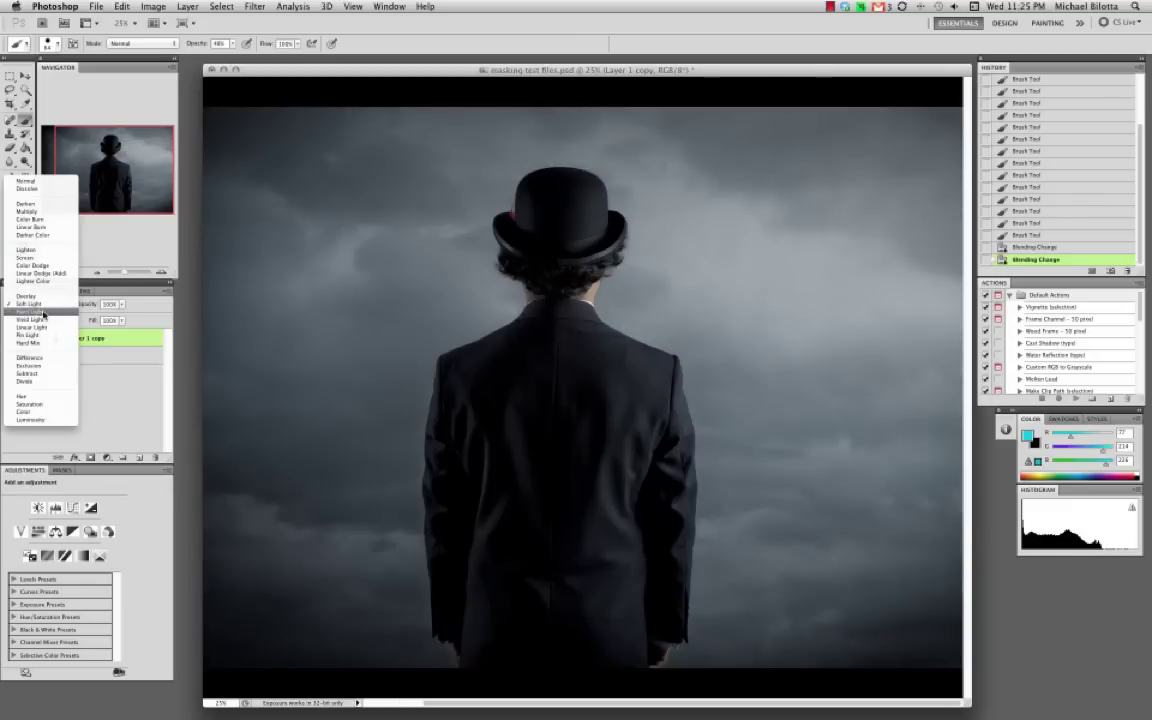
pyautogui.click(44, 316)
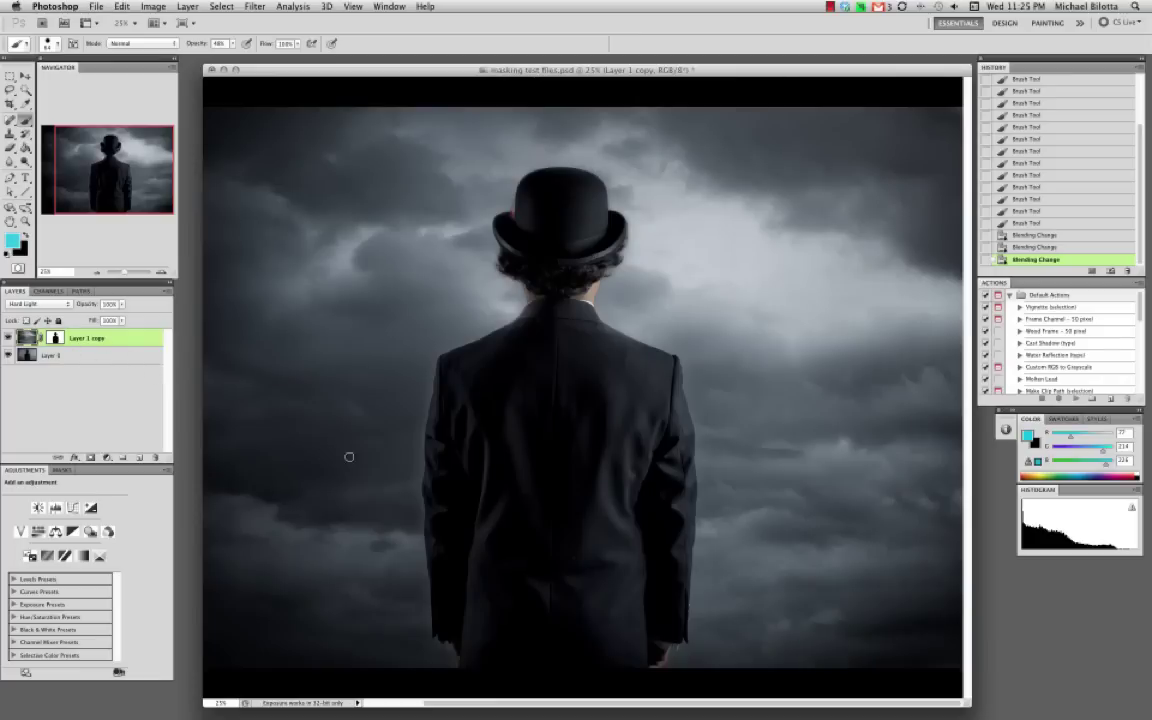
# Step: Select the cloud layer's mask and set up a soft white brush of about 149 px at 14% hardness beside the left sleeve
pyautogui.click(55, 338)
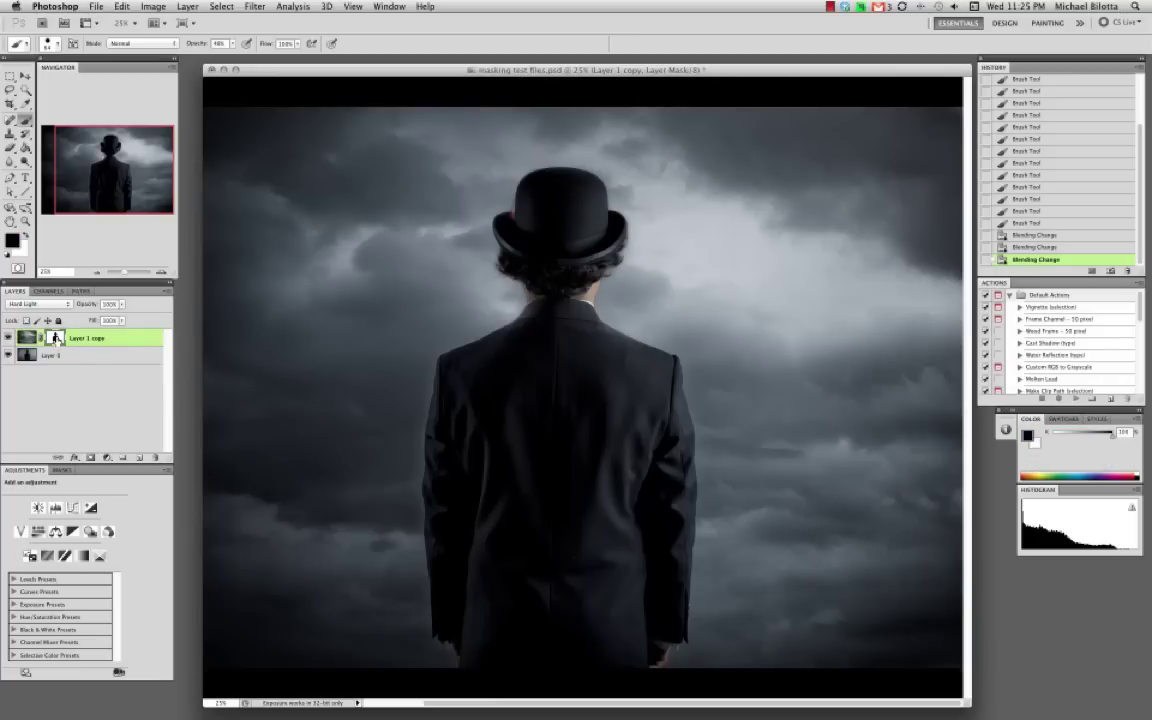
pyautogui.press('super+plus')
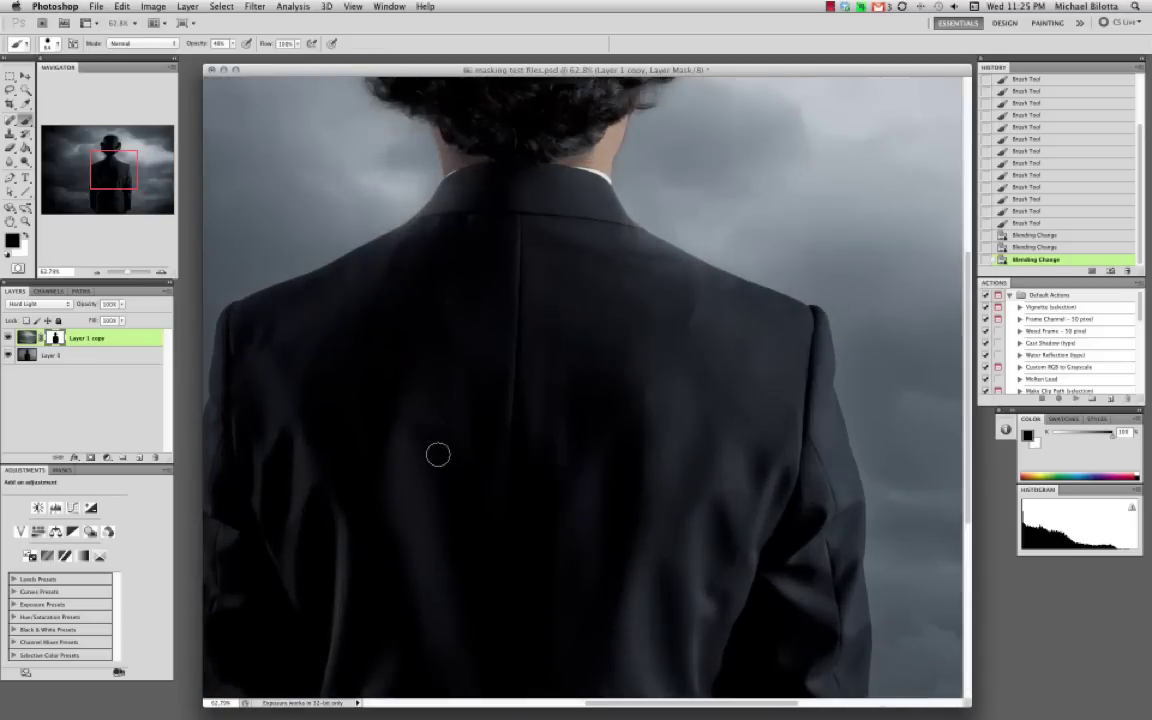
pyautogui.hscroll(-6, 438, 455)
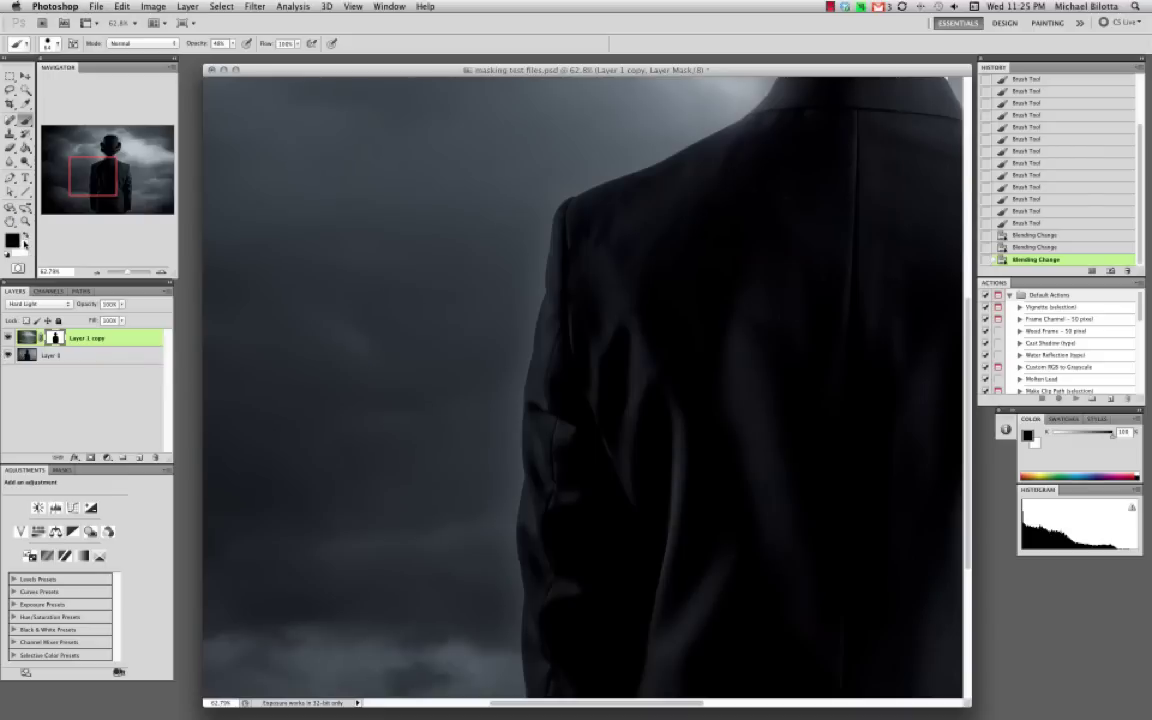
pyautogui.click(25, 238)
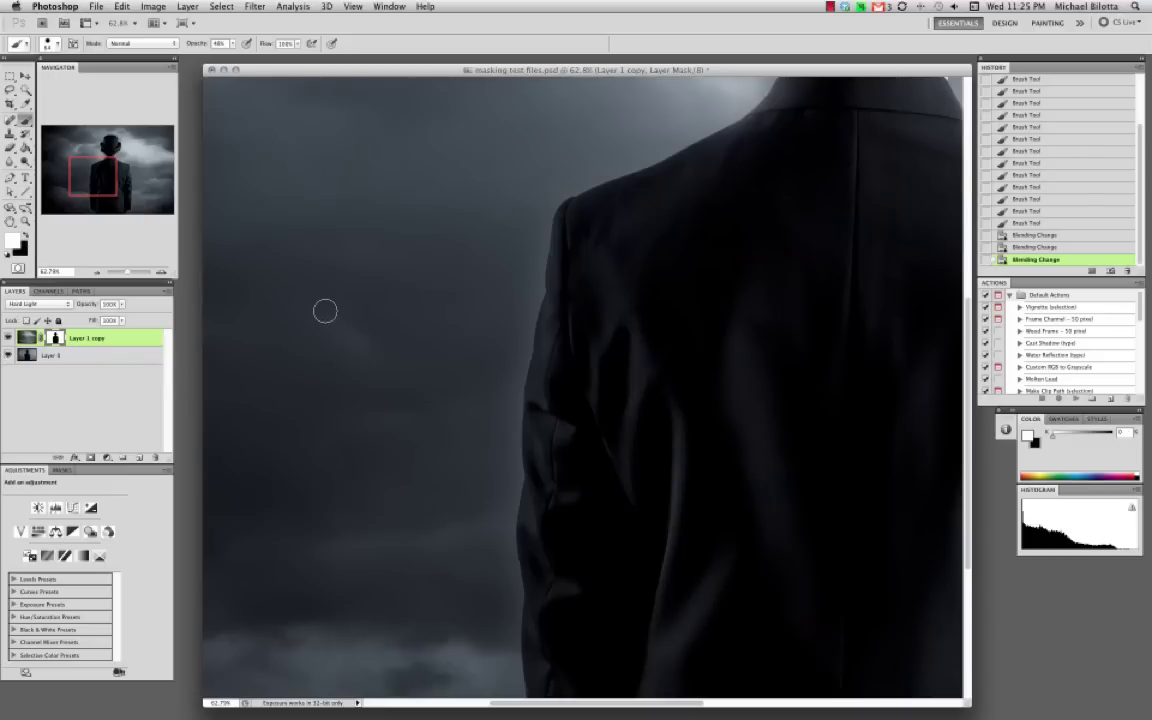
pyautogui.rightClick(508, 403)
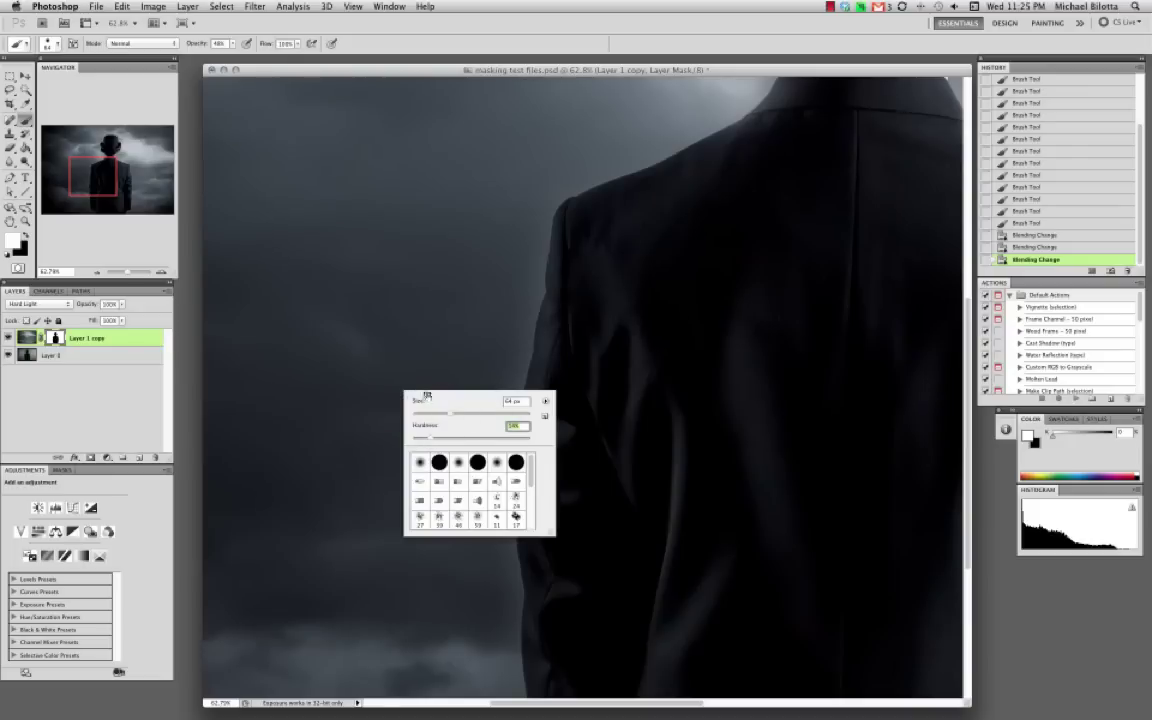
pyautogui.moveTo(463, 420); pyautogui.dragTo(466, 417)
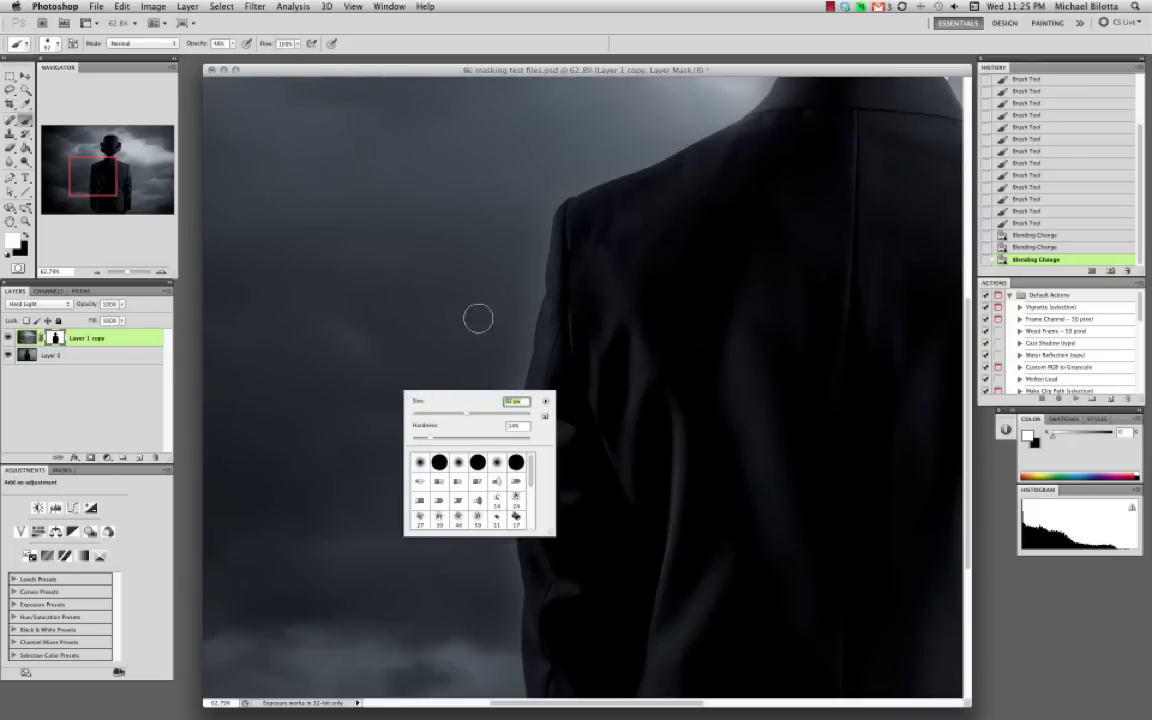
pyautogui.click(485, 413)
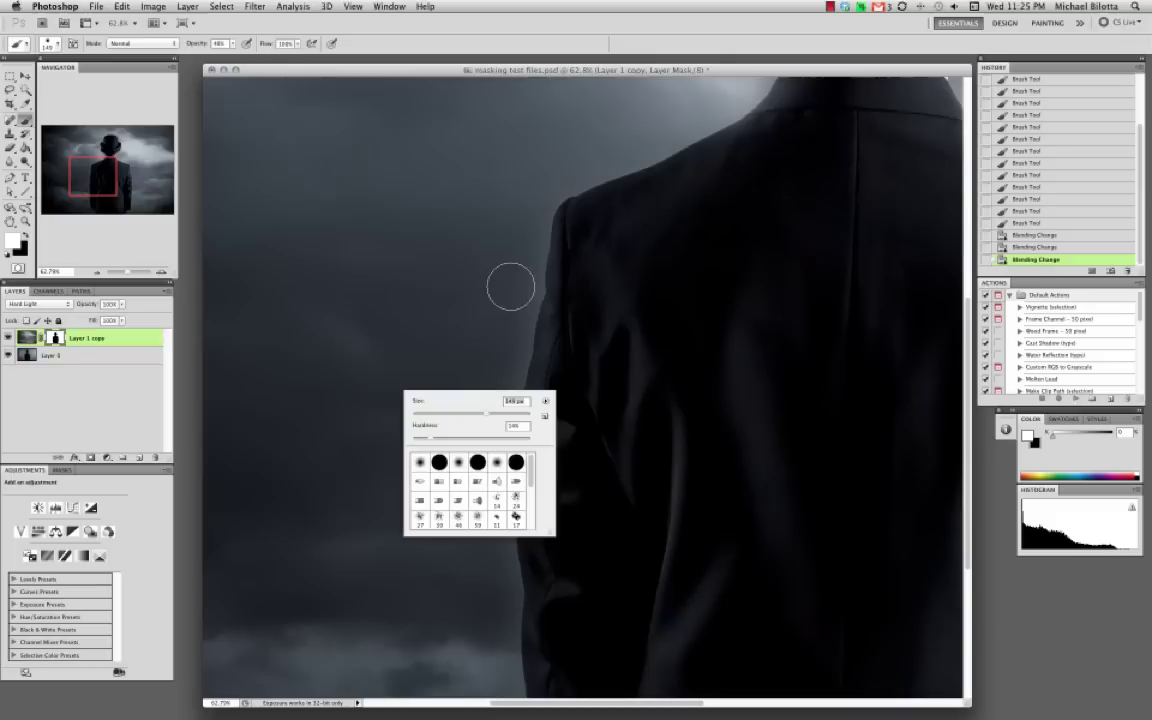
pyautogui.click(470, 277)
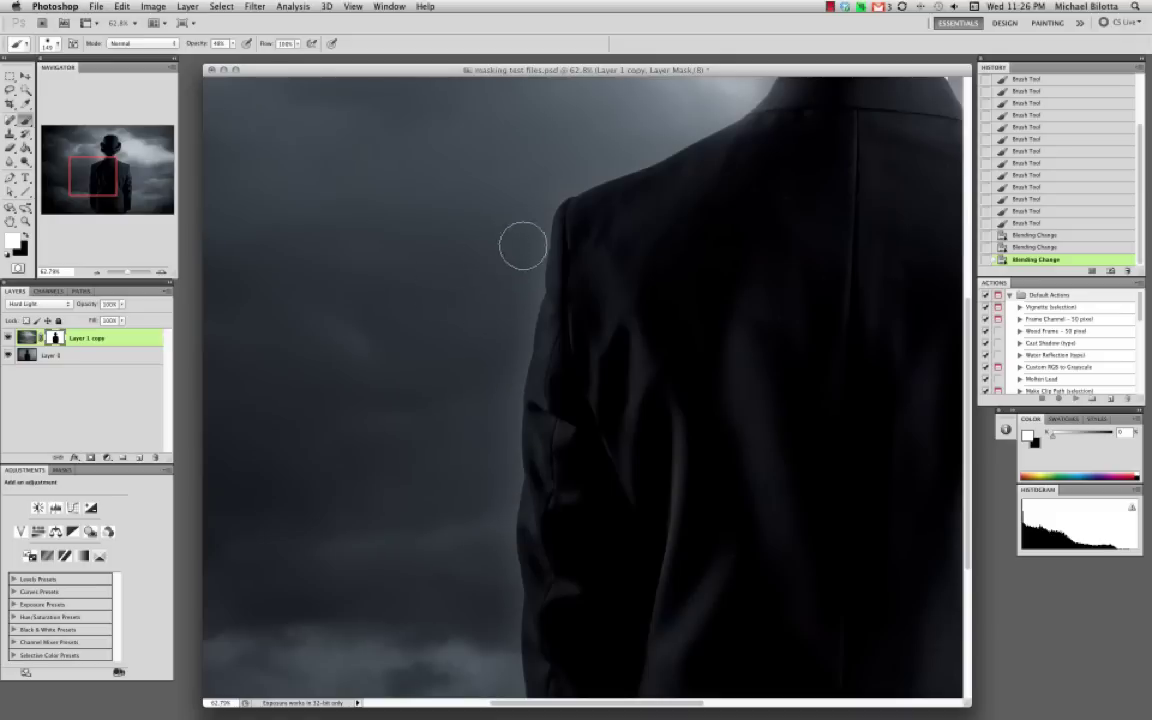
# Step: Paint white on the mask just outside the jacket's left sleeve and left shoulder to clean up the surrounding clouds
pyautogui.moveTo(463, 309); pyautogui.dragTo(501, 332)
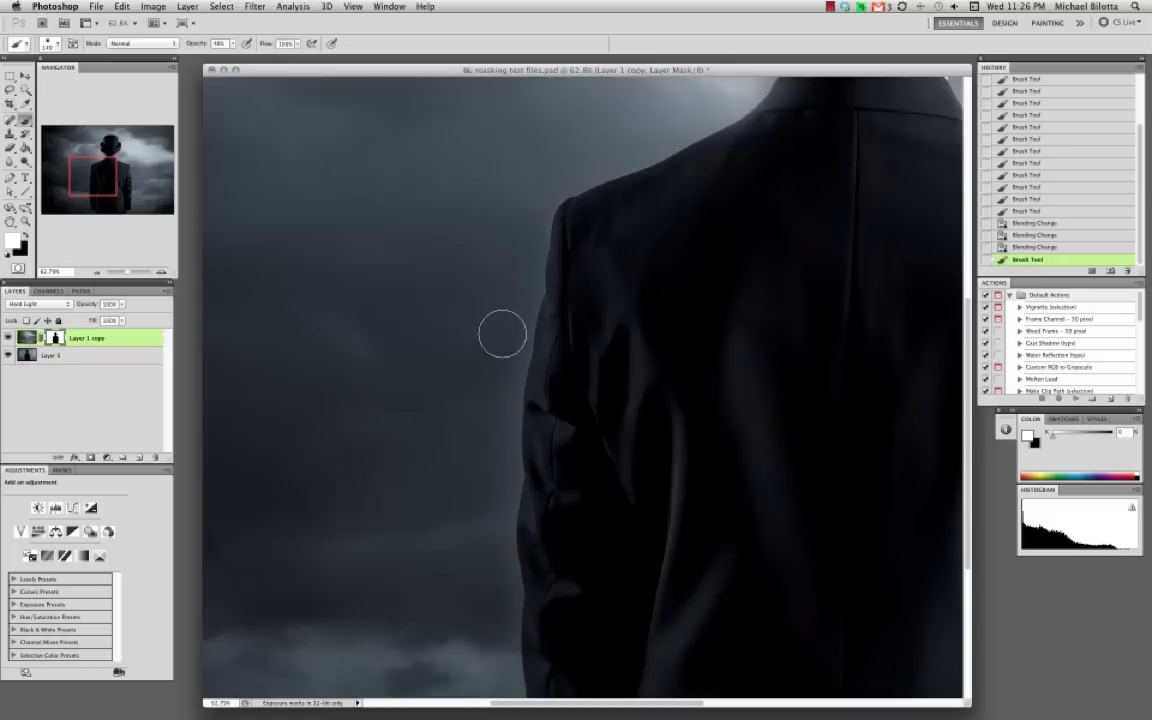
pyautogui.moveTo(514, 285); pyautogui.dragTo(428, 427)
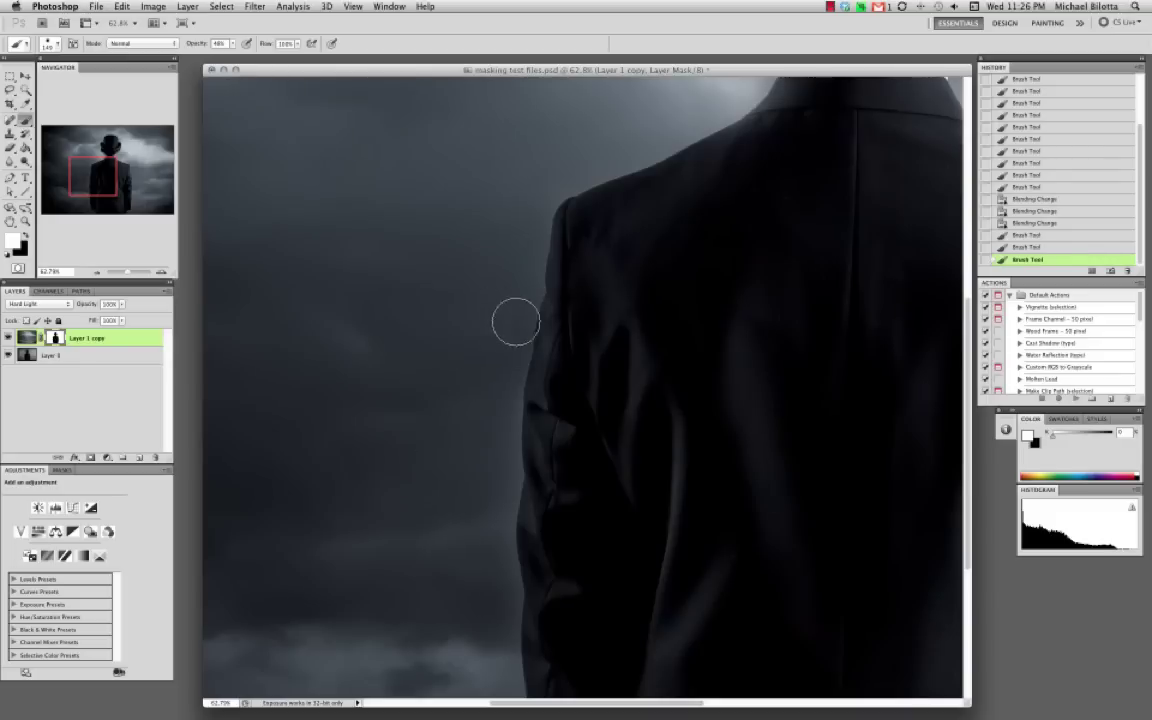
pyautogui.moveTo(517, 322); pyautogui.dragTo(418, 513)
pyautogui.moveTo(482, 383); pyautogui.dragTo(435, 535)
pyautogui.moveTo(506, 460); pyautogui.dragTo(394, 561)
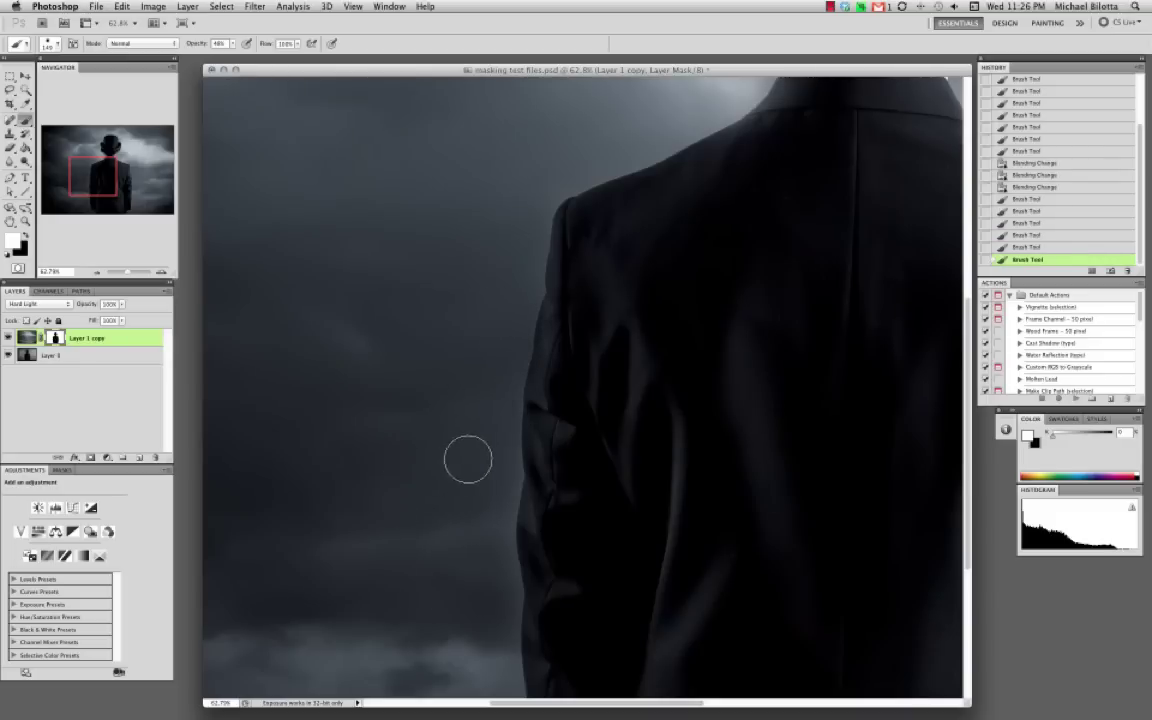
pyautogui.moveTo(465, 458); pyautogui.dragTo(347, 607)
pyautogui.moveTo(499, 524); pyautogui.dragTo(442, 576)
pyautogui.moveTo(494, 547)
pyautogui.mouseDown()
pyautogui.moveTo(496, 643)
pyautogui.moveTo(402, 620)
pyautogui.mouseUp()
pyautogui.moveTo(528, 291)
pyautogui.mouseDown()
pyautogui.moveTo(518, 178)
pyautogui.moveTo(542, 206)
pyautogui.moveTo(609, 147)
pyautogui.mouseUp()
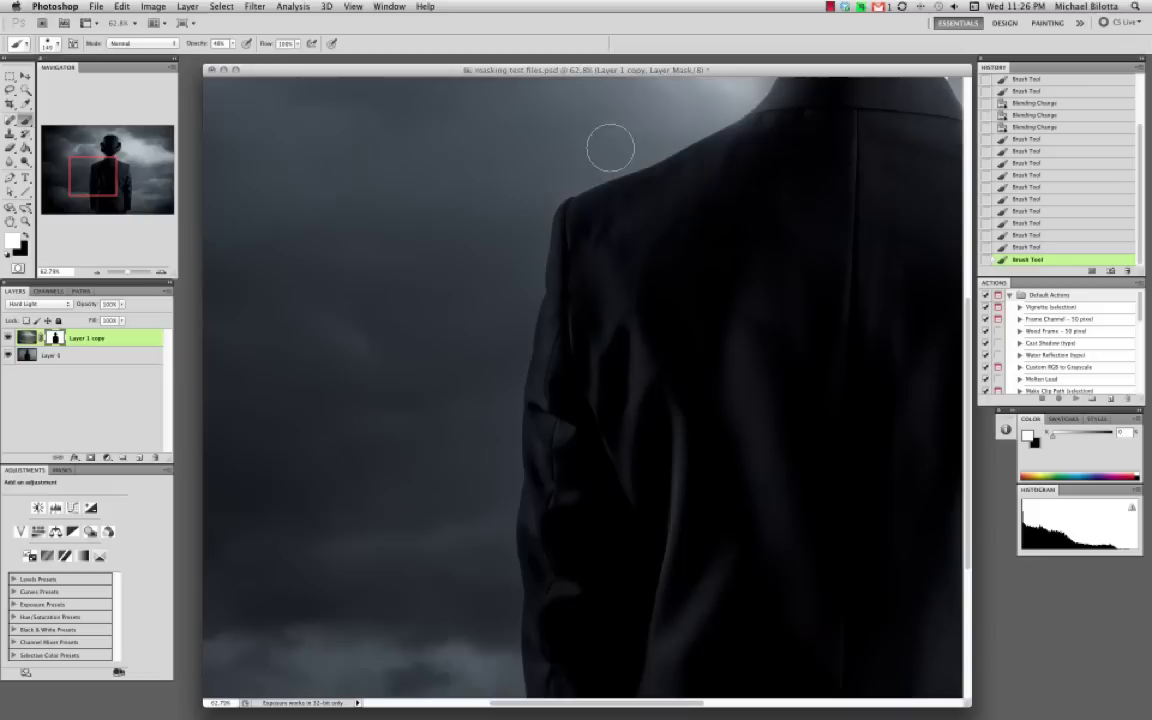
pyautogui.moveTo(528, 146); pyautogui.dragTo(623, 112)
pyautogui.moveTo(518, 261)
pyautogui.mouseDown()
pyautogui.moveTo(472, 330)
pyautogui.moveTo(374, 419)
pyautogui.mouseUp()
pyautogui.moveTo(515, 489); pyautogui.dragTo(405, 588)
pyautogui.moveTo(494, 575)
pyautogui.mouseDown()
pyautogui.moveTo(406, 560)
pyautogui.moveTo(507, 613)
pyautogui.moveTo(398, 560)
pyautogui.mouseUp()
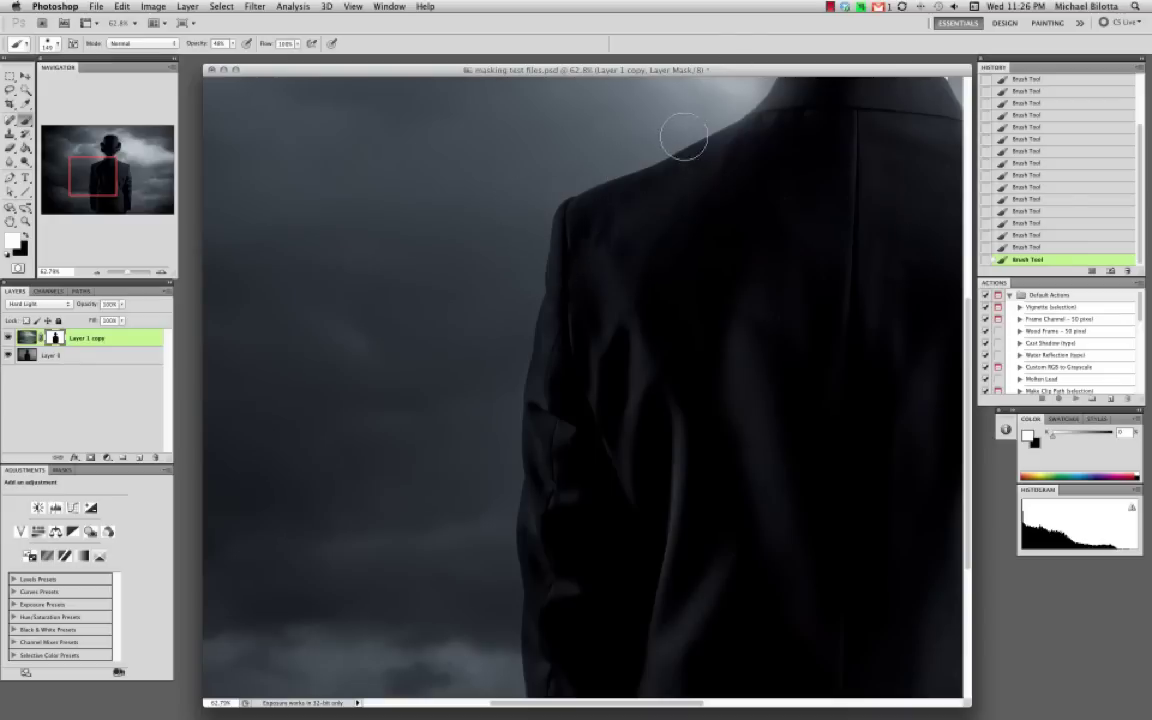
# Step: Inspect the mask edges around the hat, collar and both shoulders, and along the right sleeve to the cuff
pyautogui.scroll(3, 751, 200)
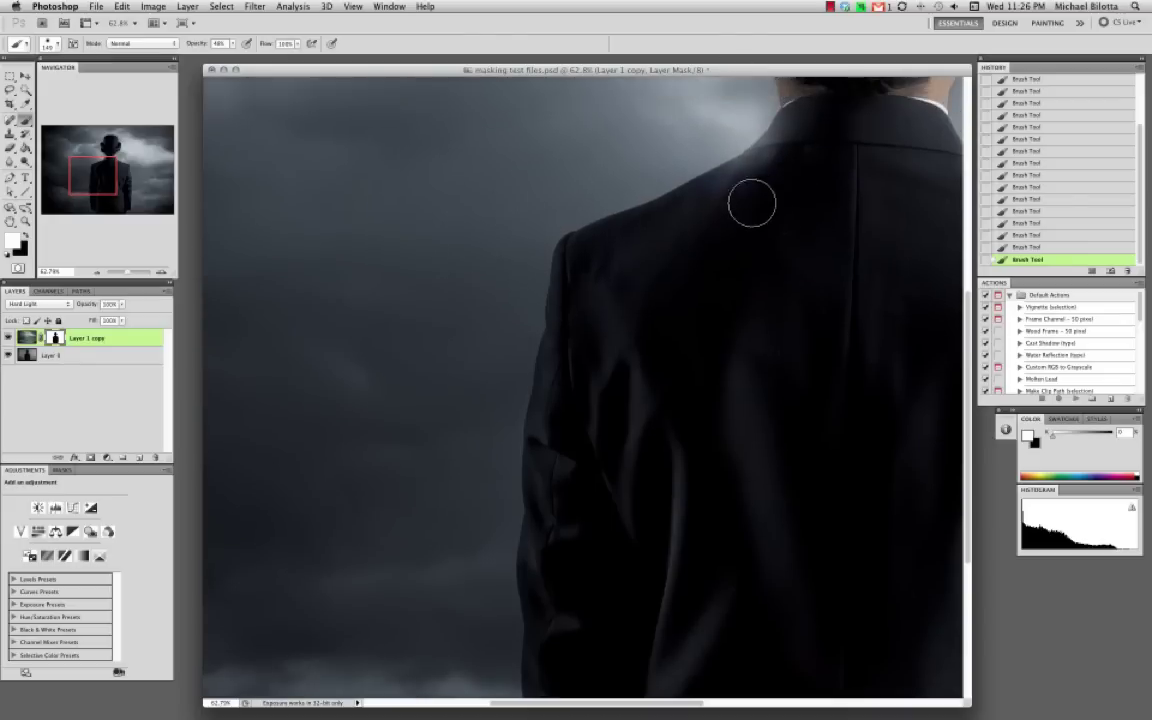
pyautogui.scroll(5, 626, 300)
pyautogui.hscroll(3, 626, 300)
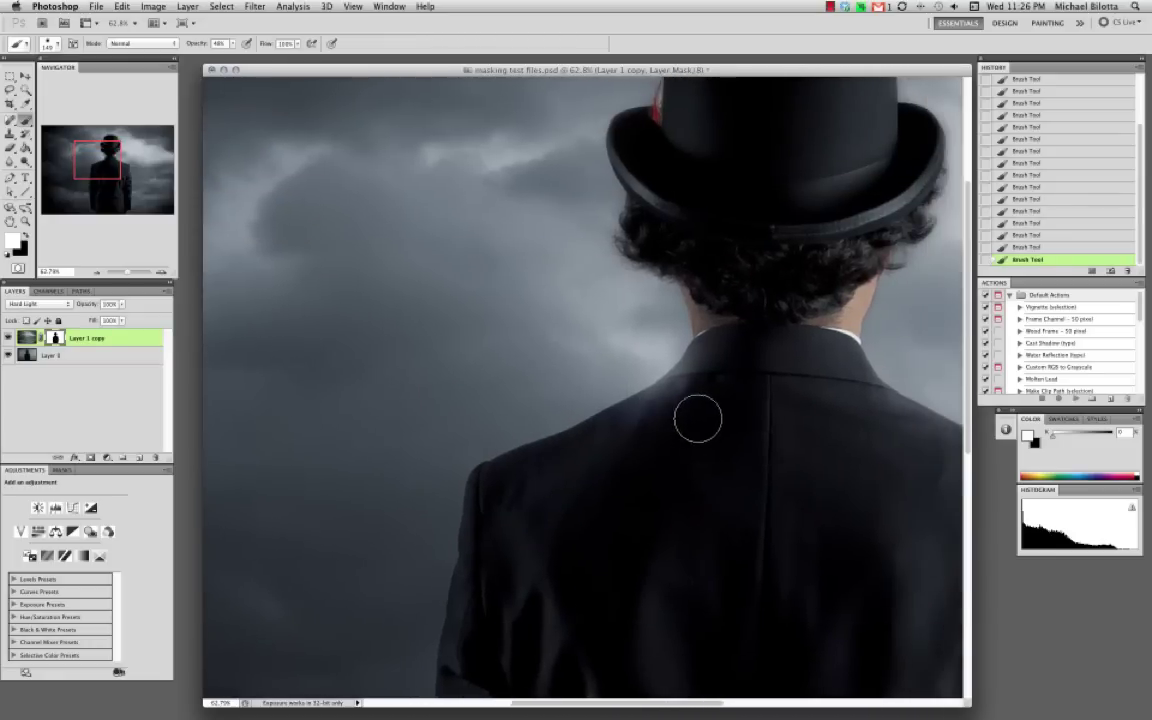
pyautogui.hscroll(5, 725, 391)
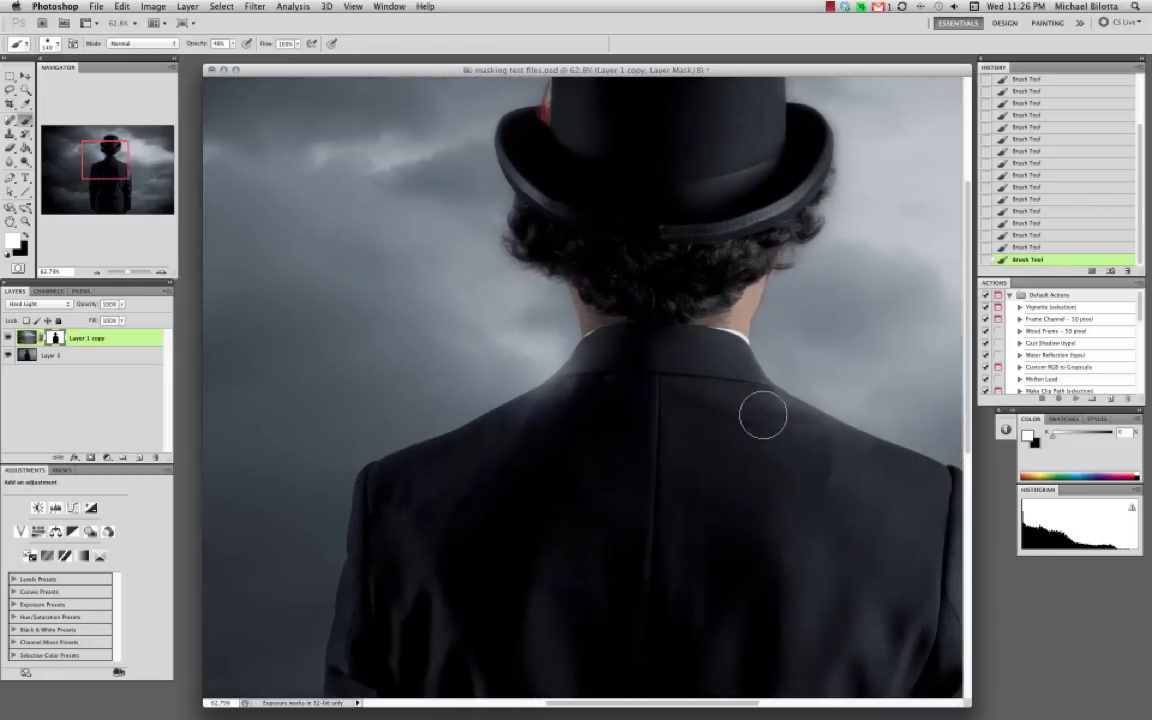
pyautogui.hscroll(6, 758, 441)
pyautogui.scroll(-2, 758, 441)
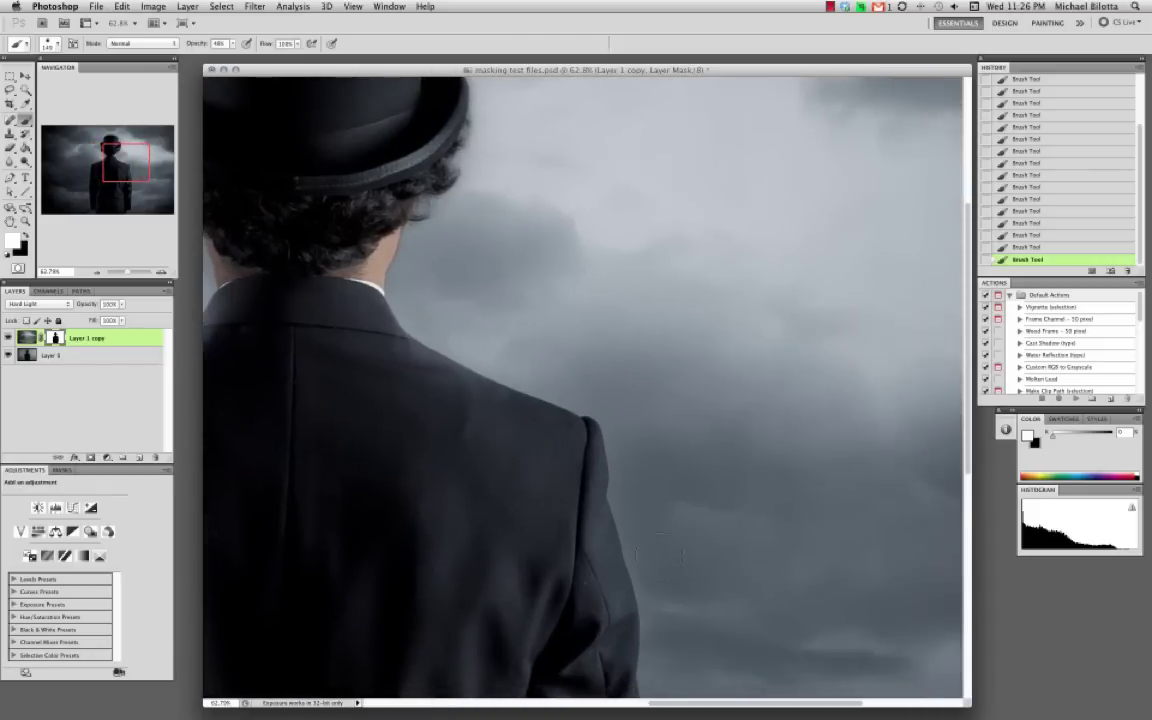
pyautogui.scroll(-6, 753, 404)
pyautogui.hscroll(2, 753, 404)
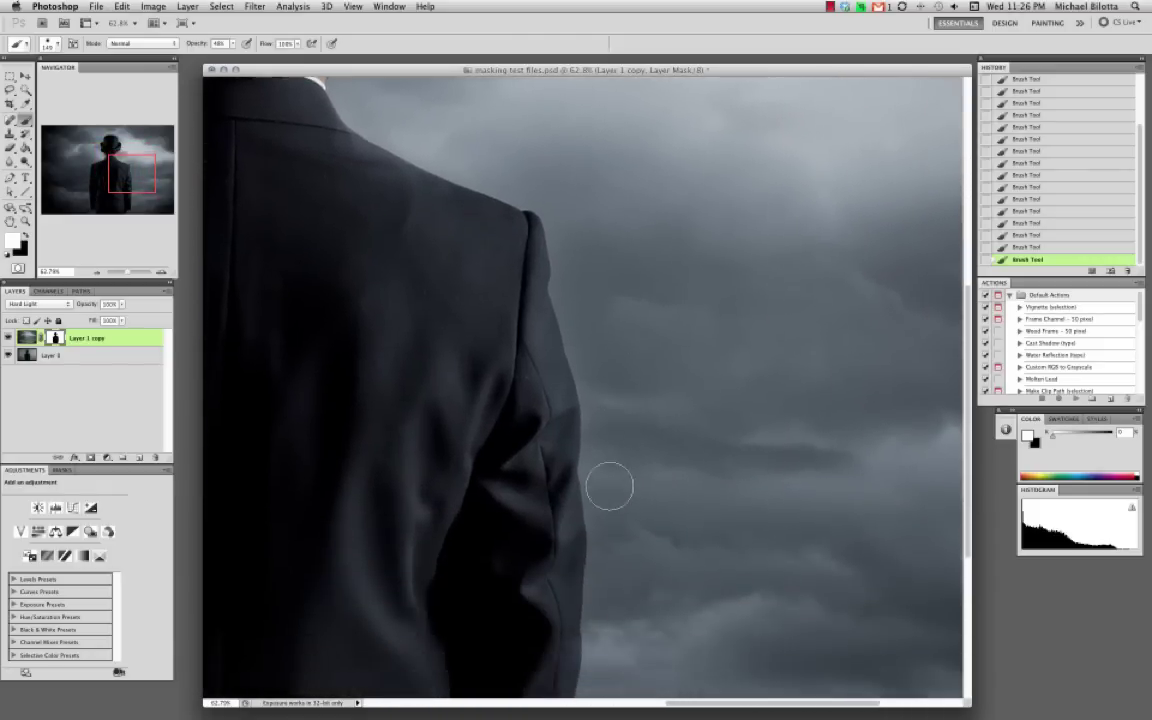
pyautogui.scroll(-5, 600, 487)
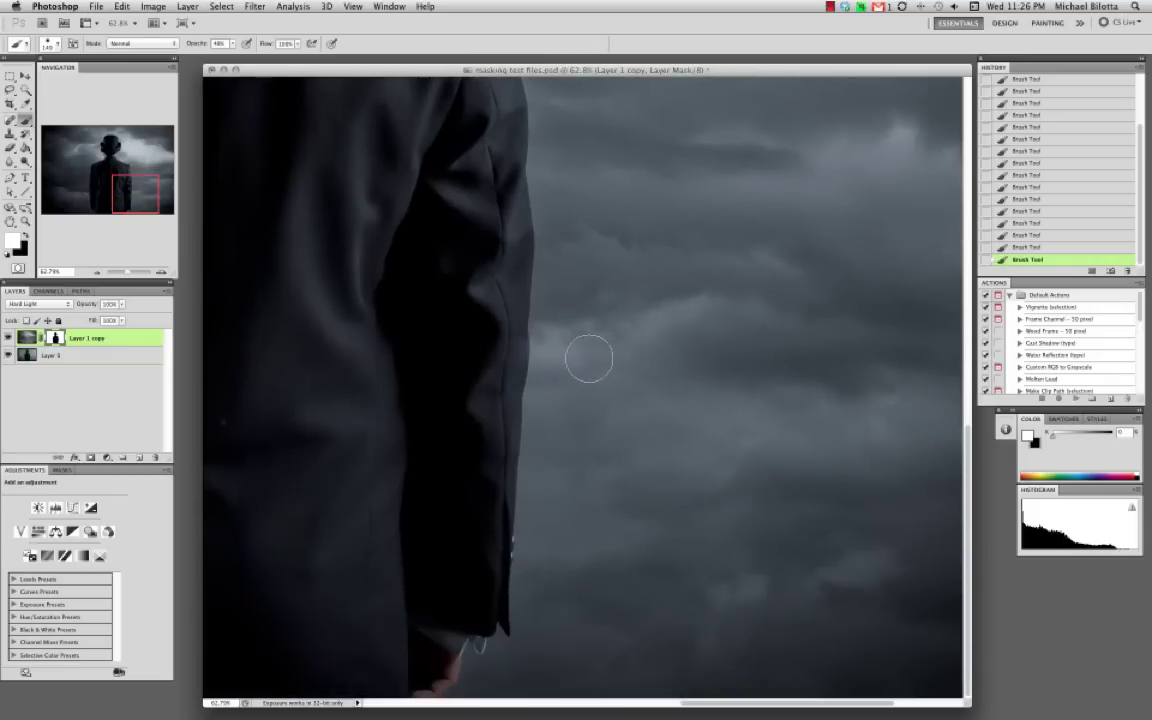
pyautogui.hscroll(-4, 556, 528)
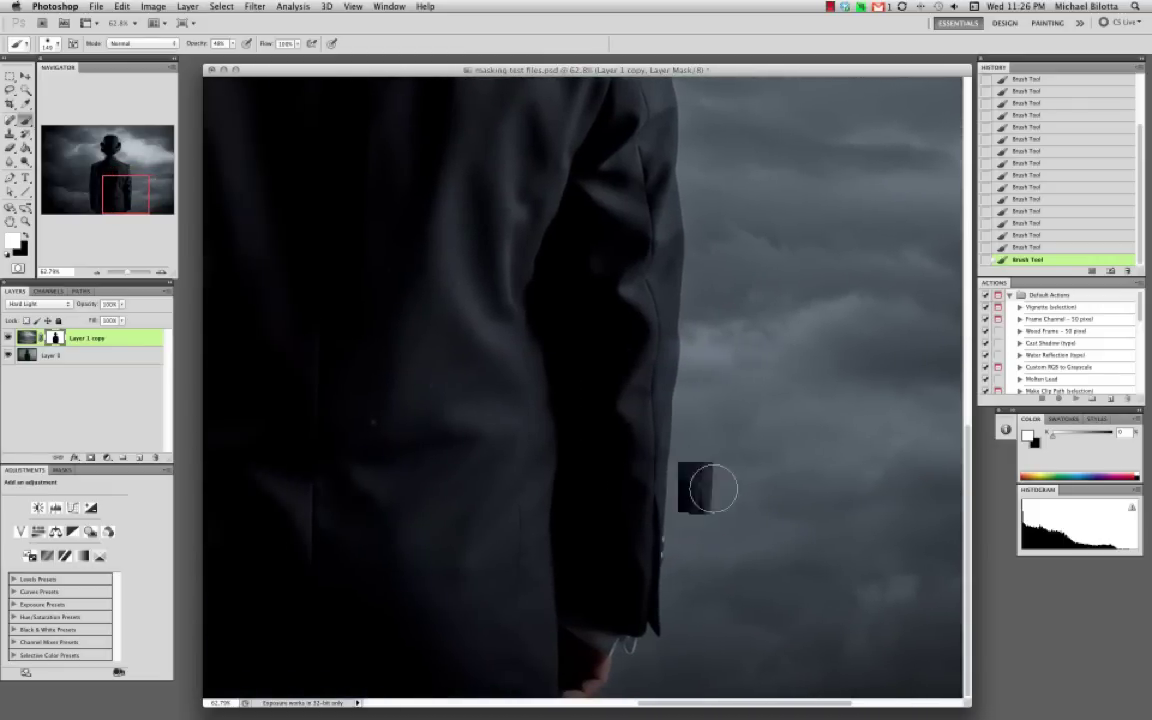
pyautogui.hscroll(-1, 781, 472)
pyautogui.hscroll(2, 758, 476)
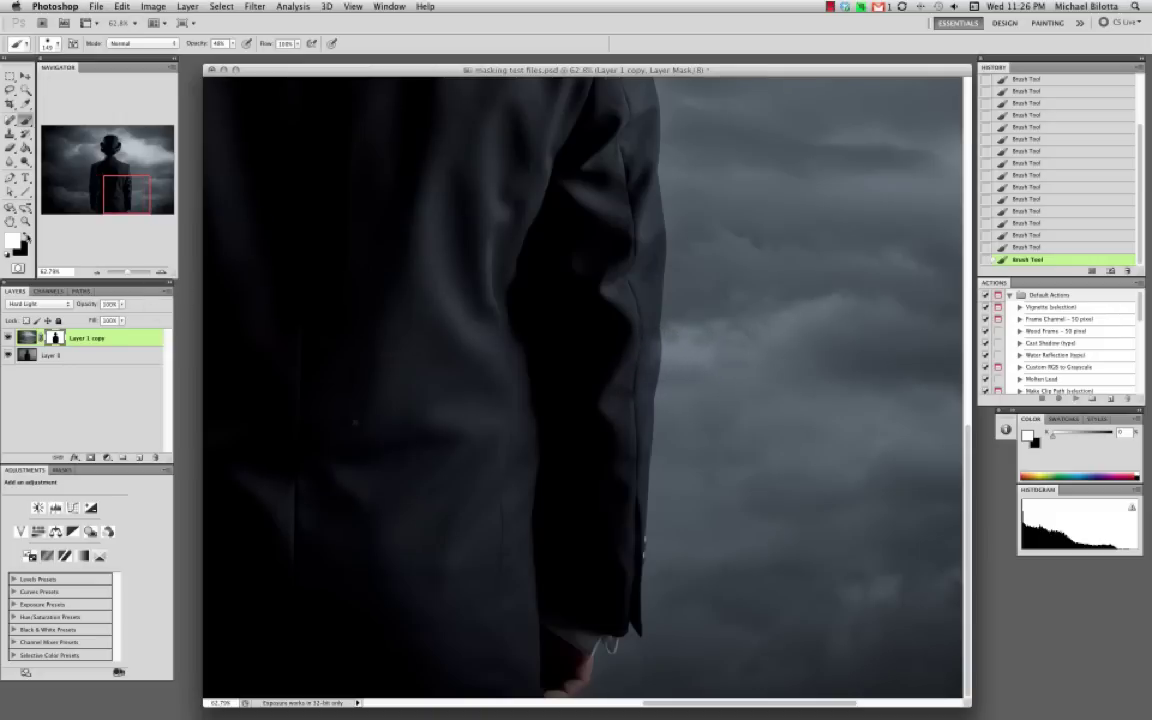
# Step: Examine the mask edges close up around the sleeve cuffs and hands on both sides of the figure
pyautogui.click(25, 232)
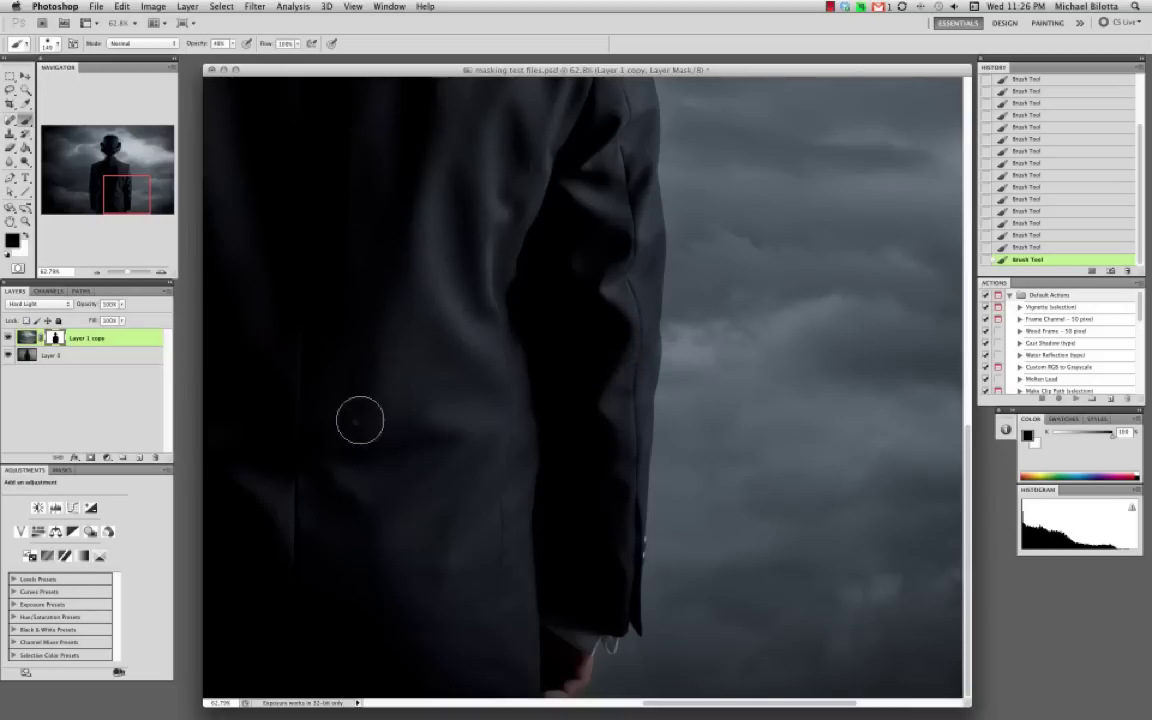
pyautogui.hscroll(-1, 409, 449)
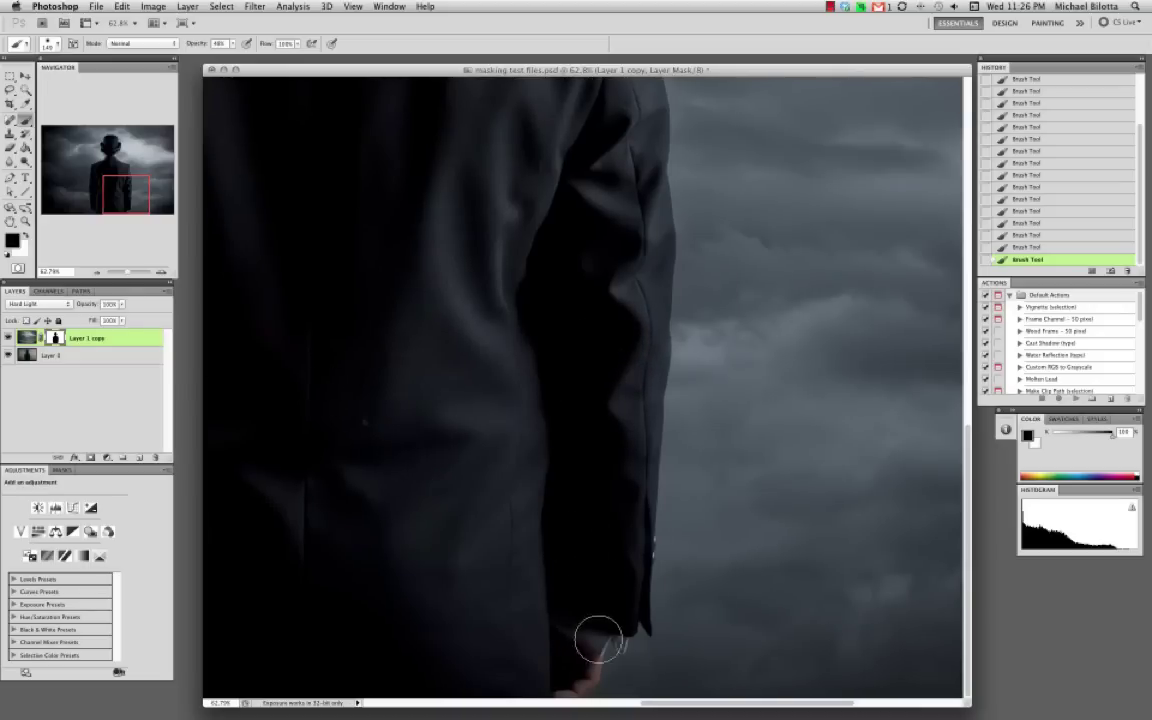
pyautogui.scroll(5, 620, 622)
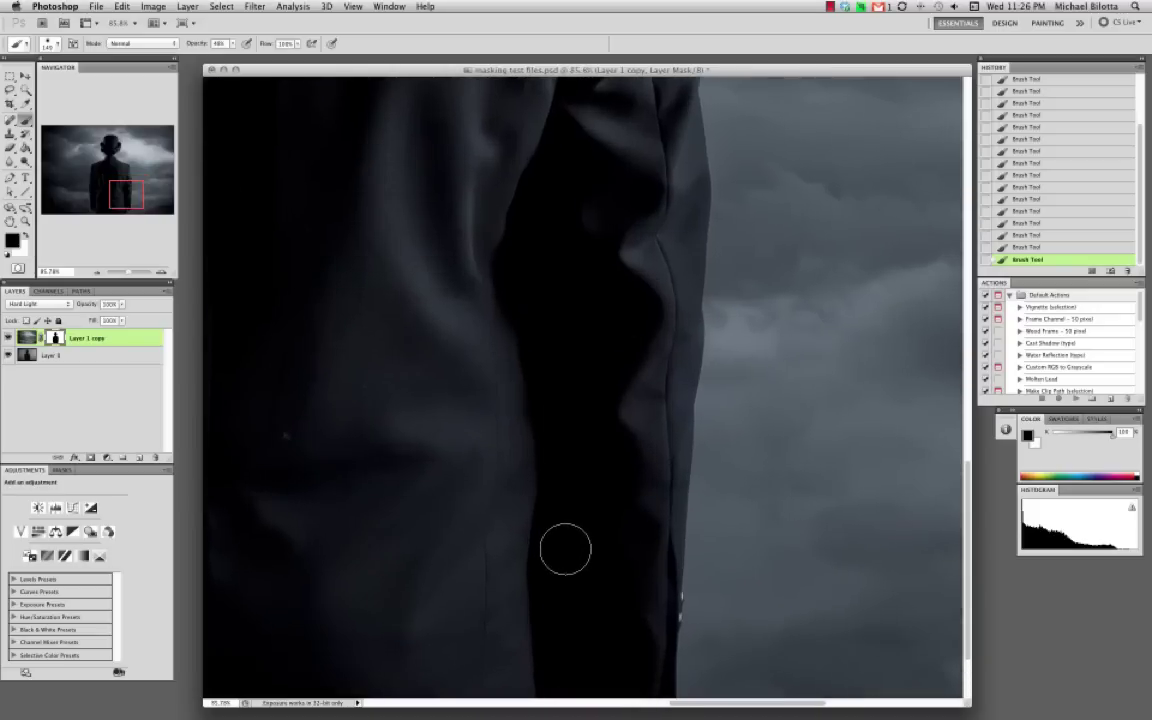
pyautogui.scroll(3, 564, 540)
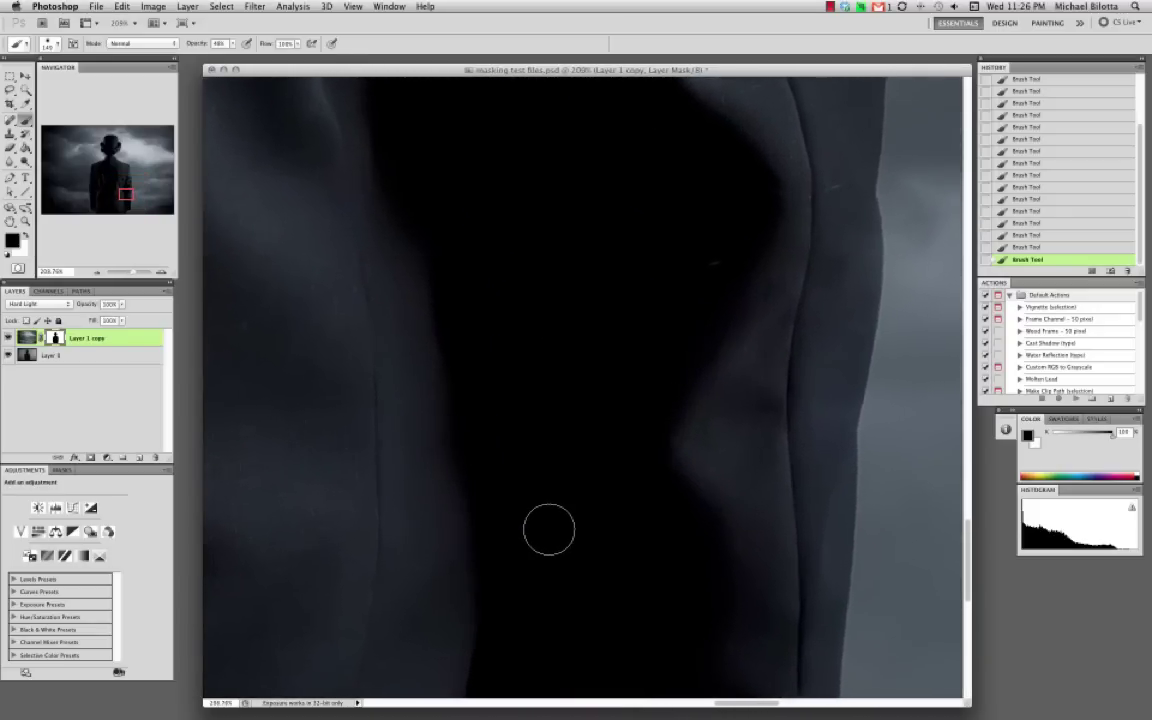
pyautogui.scroll(2, 549, 530)
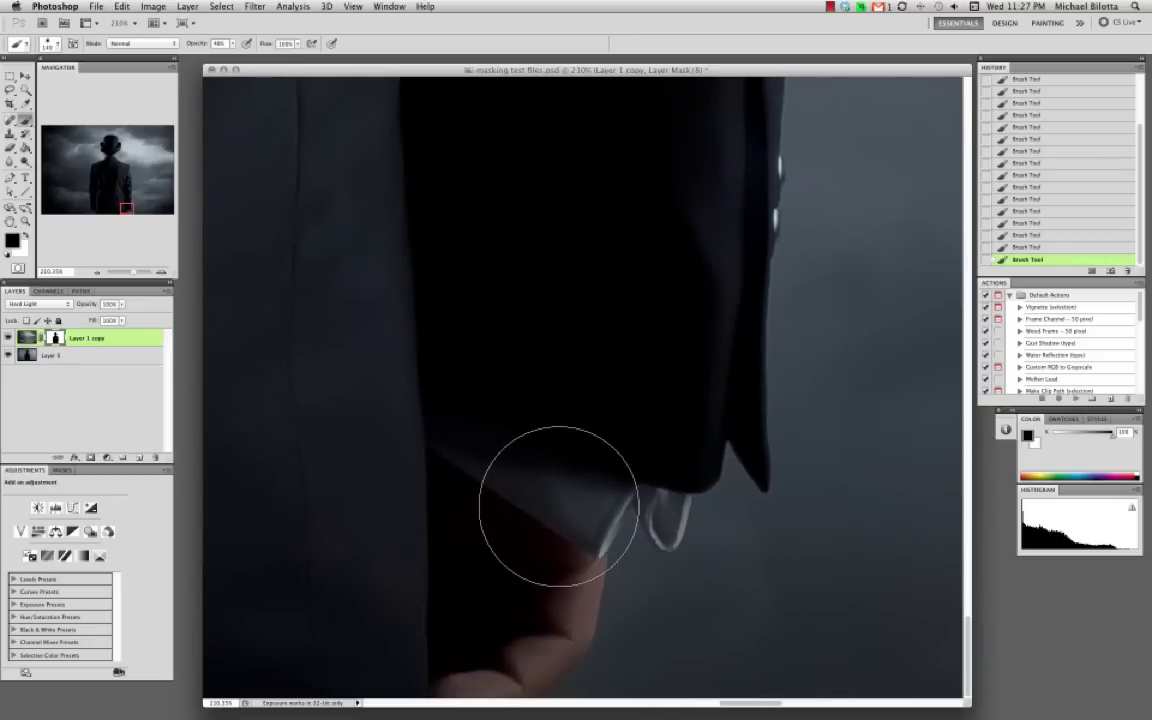
pyautogui.hscroll(-5, 473, 466)
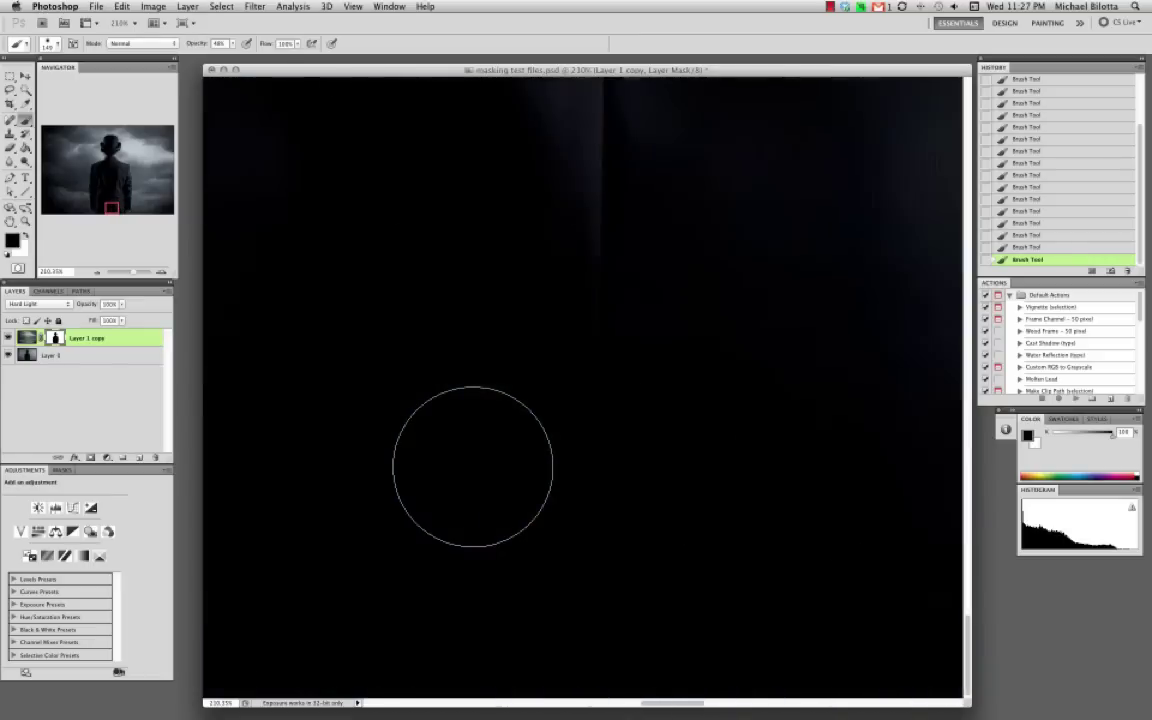
pyautogui.hscroll(-5, 473, 466)
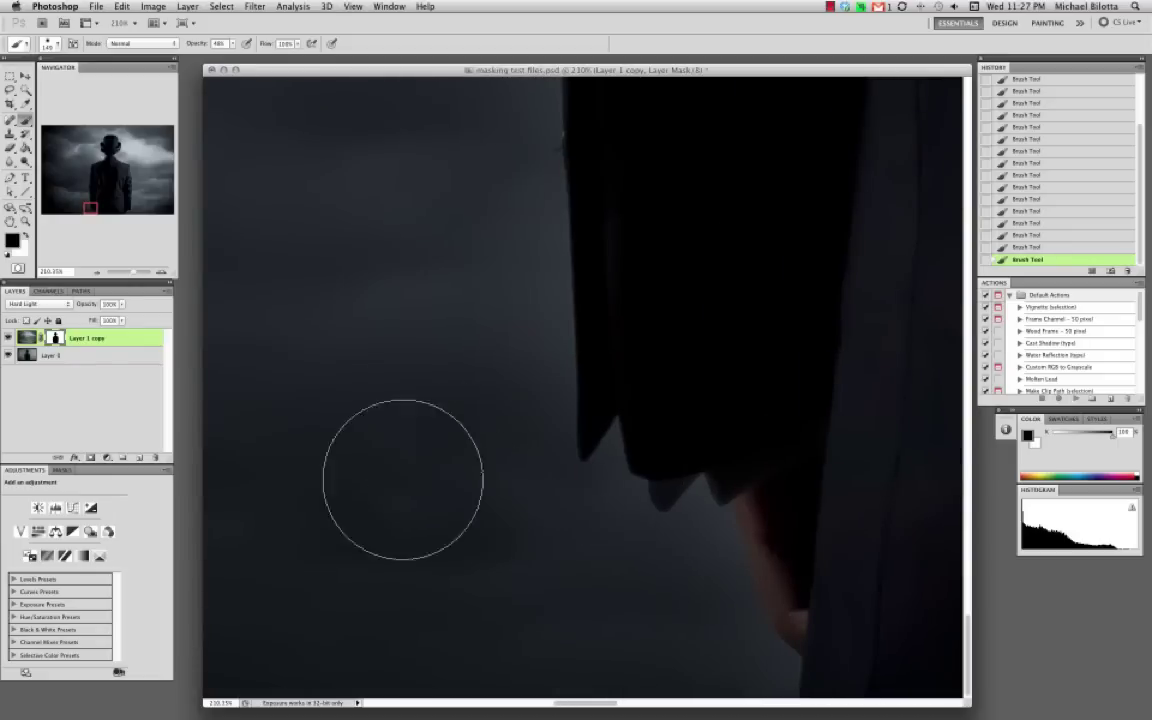
pyautogui.press('x')
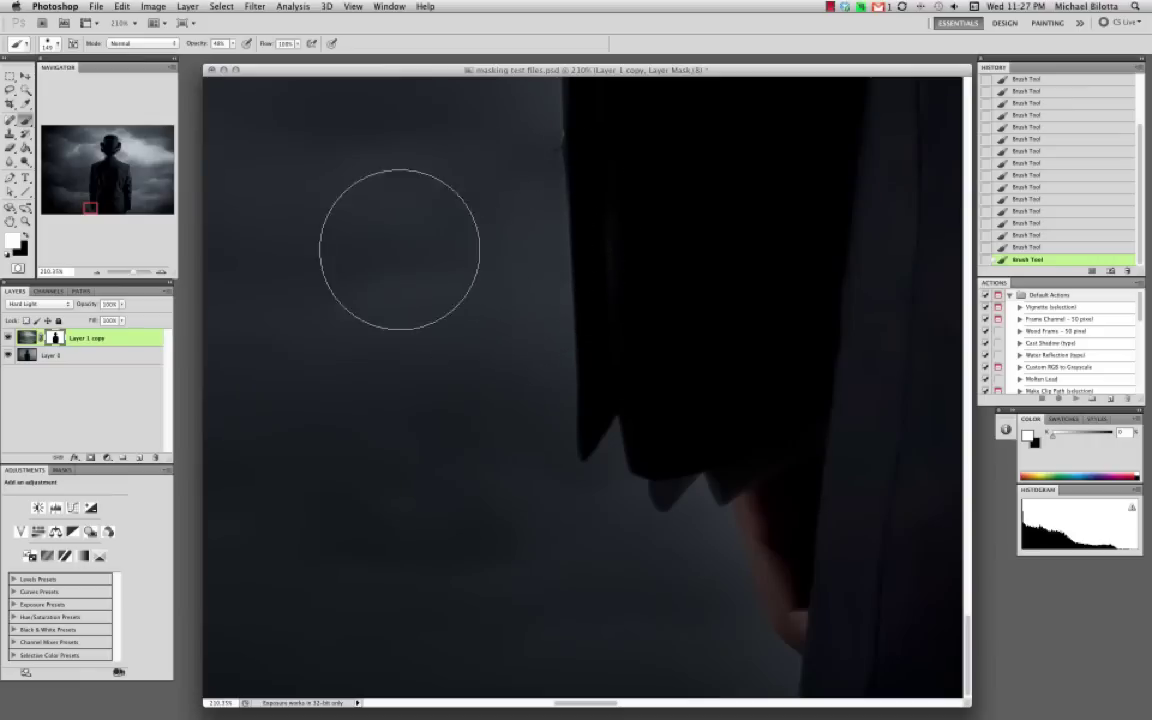
# Step: Check the whole composite of the man against the clouds at 16.67% zoom
pyautogui.click(98, 273)
pyautogui.click(98, 273)
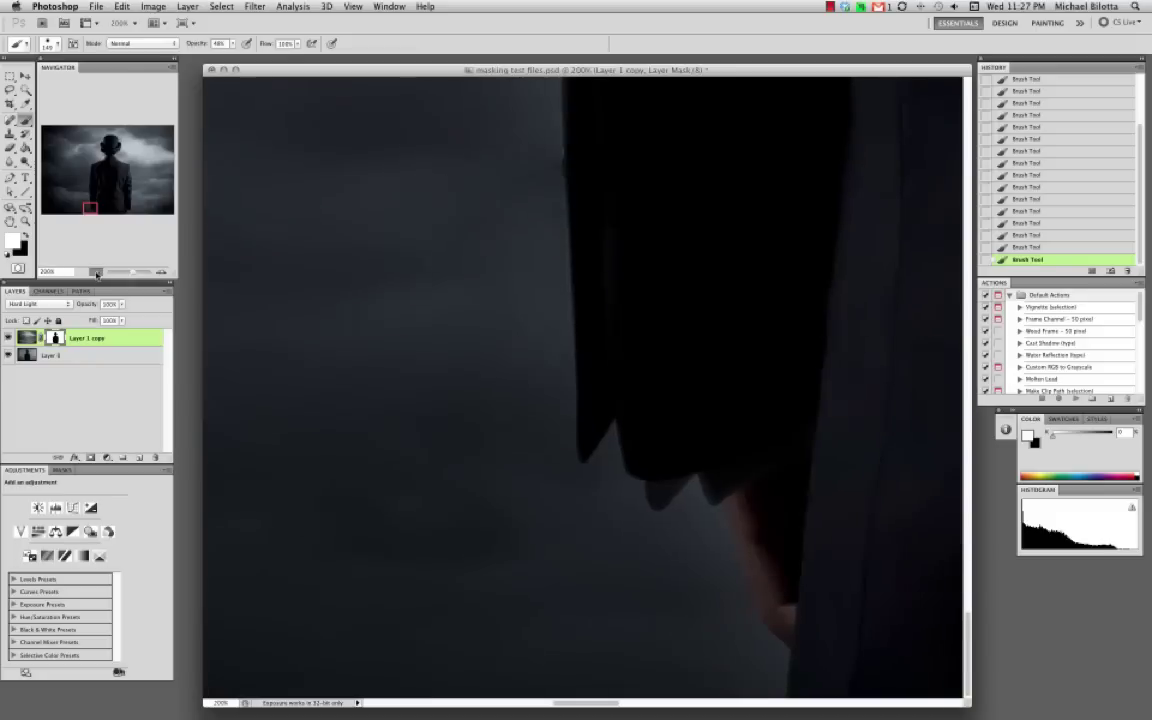
pyautogui.click(98, 273)
pyautogui.click(99, 274)
pyautogui.click(97, 273)
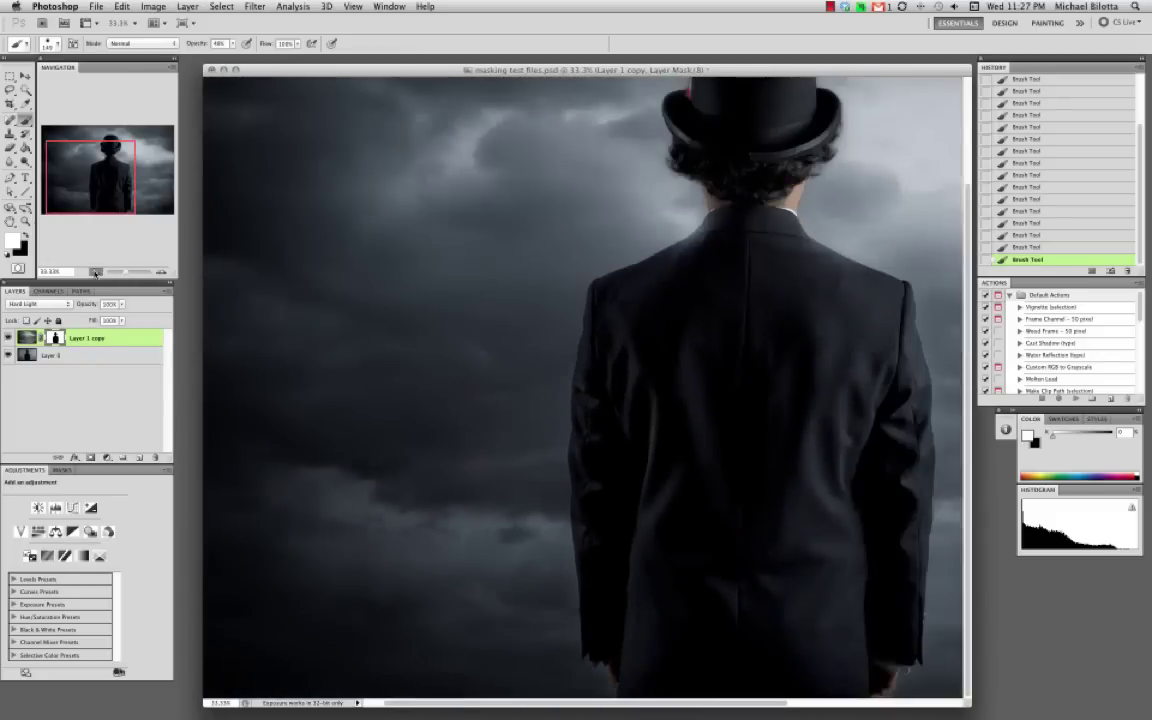
pyautogui.click(96, 273)
pyautogui.click(96, 273)
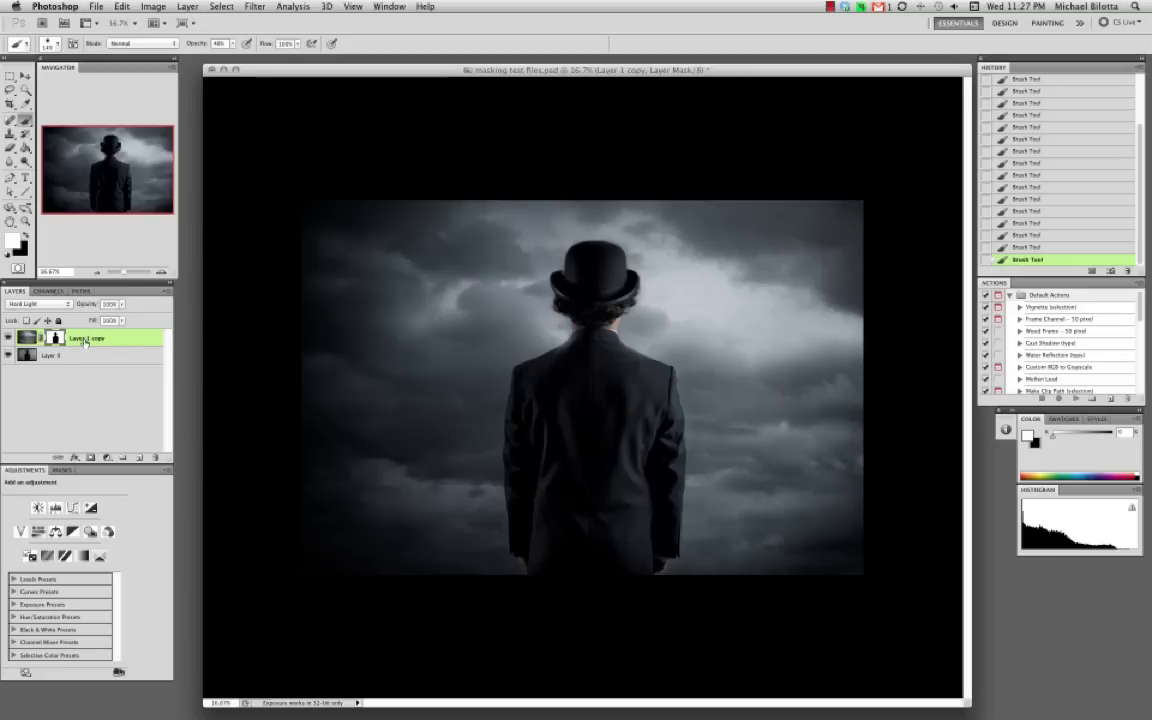
# Step: Duplicate the masked cloud layer and set the duplicate's blend mode to Soft Light
pyautogui.moveTo(85, 342); pyautogui.dragTo(140, 458)
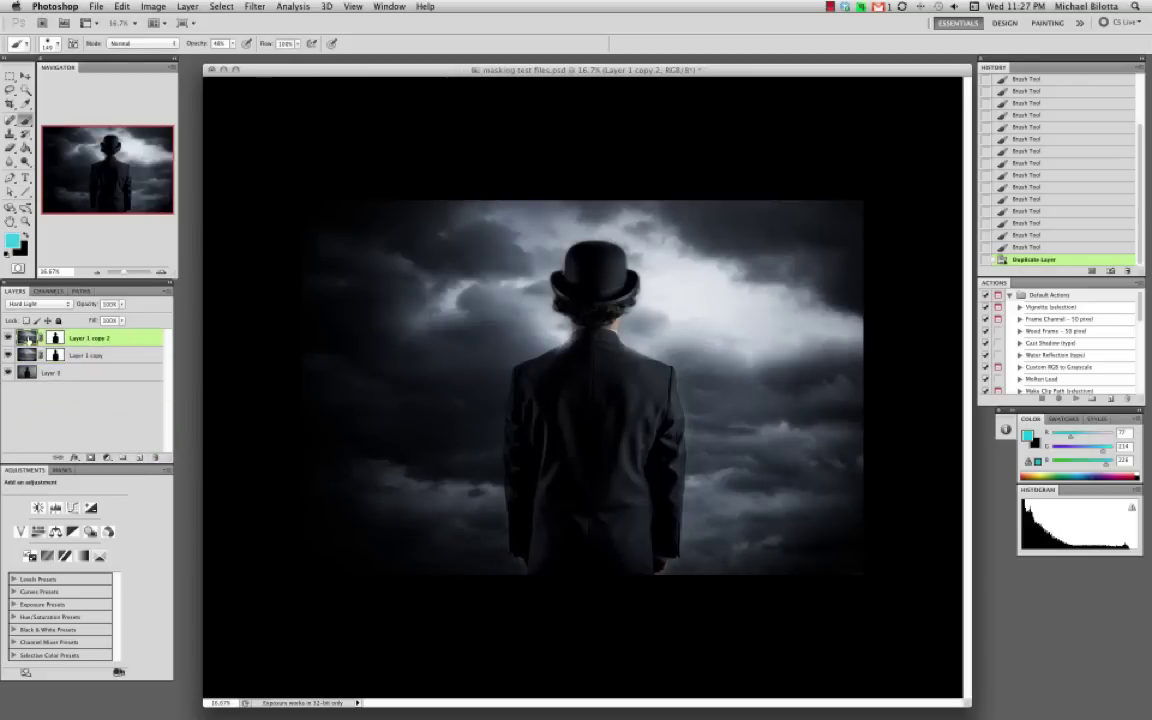
pyautogui.click(33, 305)
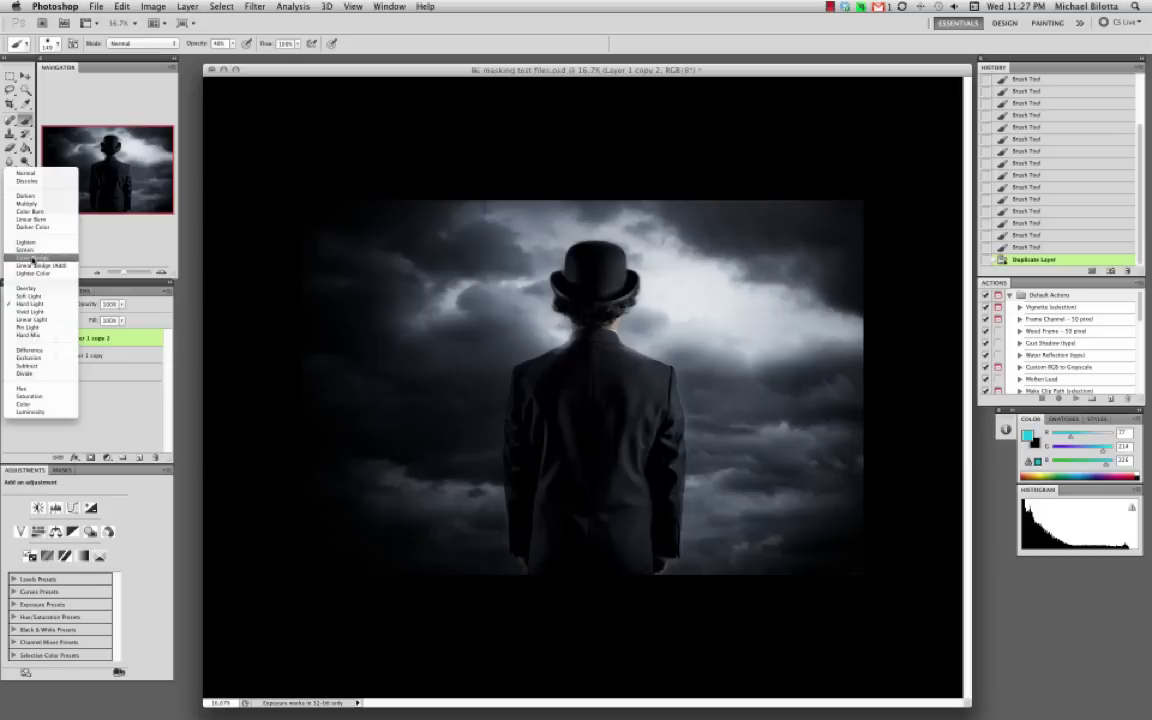
pyautogui.click(33, 296)
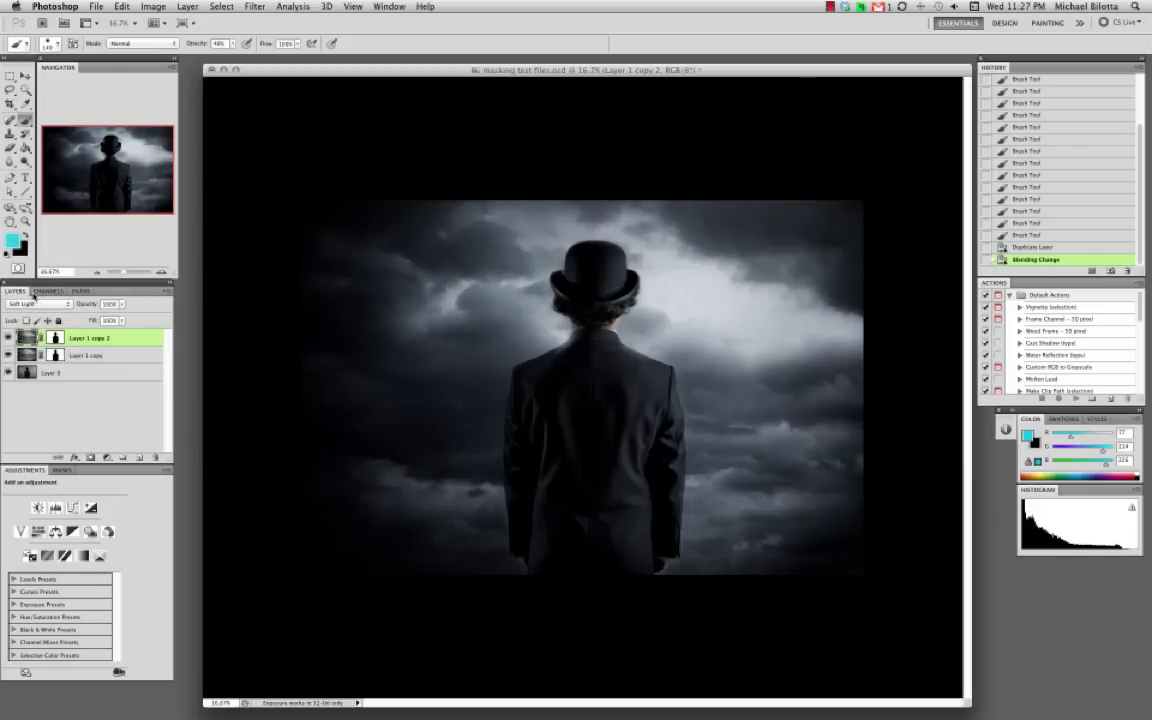
# Step: Apply a strong Gaussian Blur to the duplicate cloud layer's image and compare the picture with that layer hidden and shown
pyautogui.click(250, 6)
pyautogui.moveTo(234, 132)
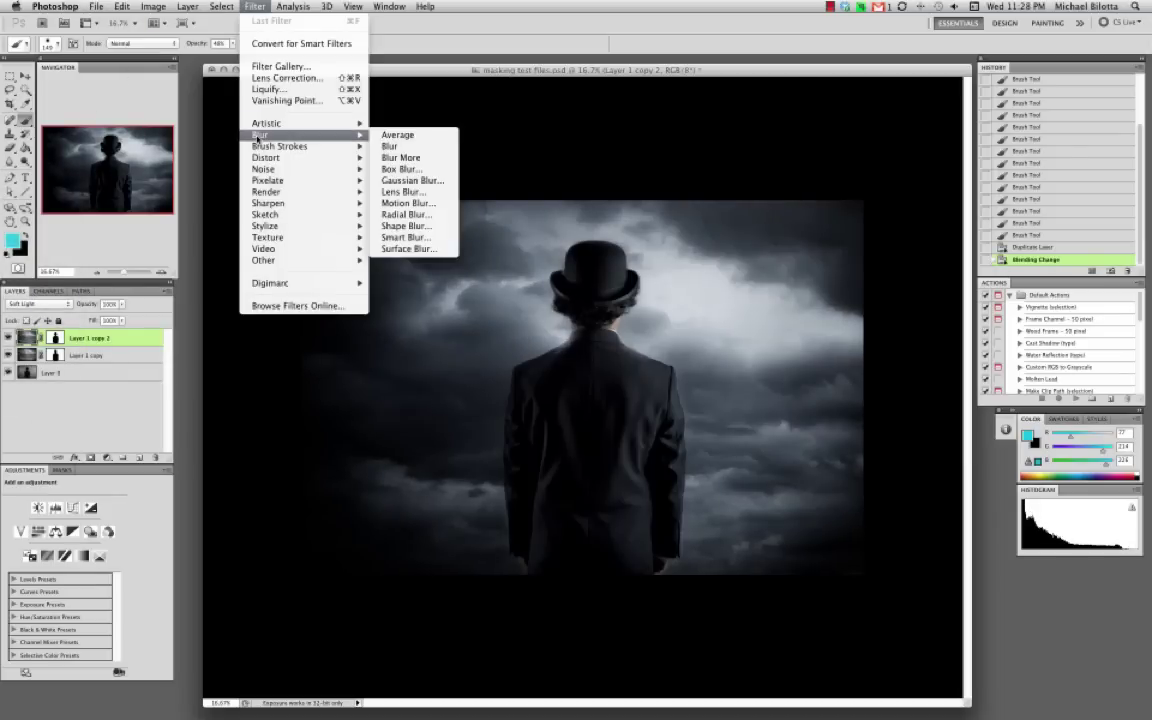
pyautogui.click(445, 182)
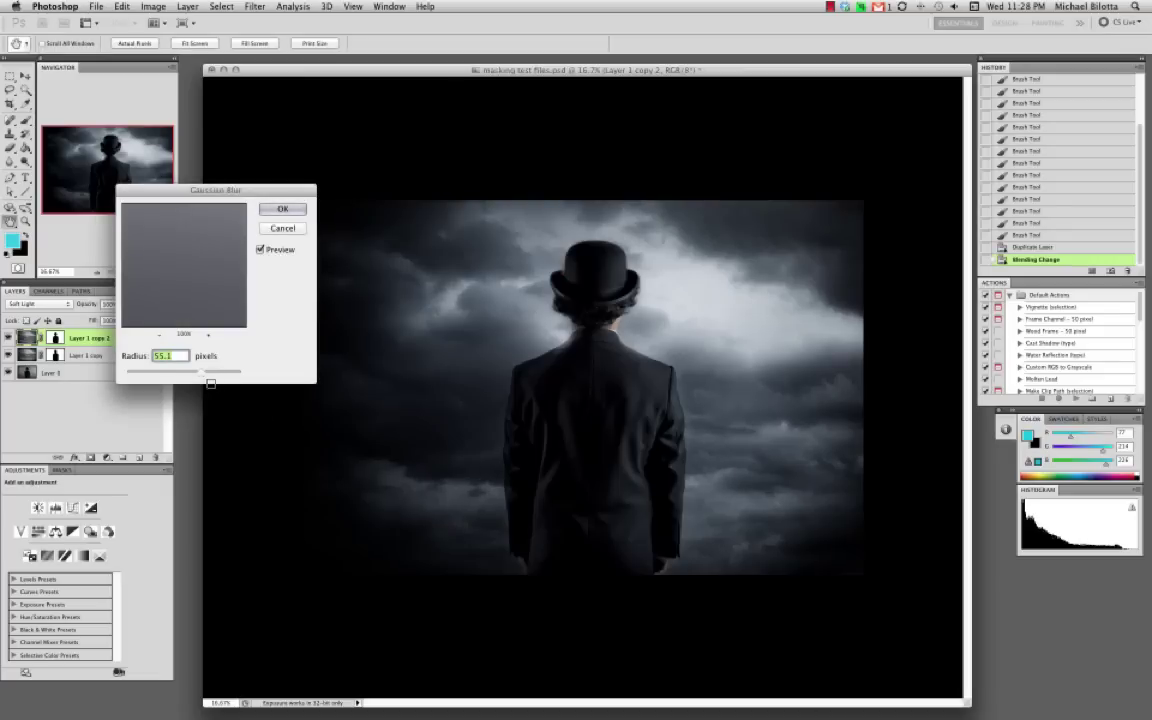
pyautogui.moveTo(211, 383); pyautogui.dragTo(221, 375)
pyautogui.click(281, 208)
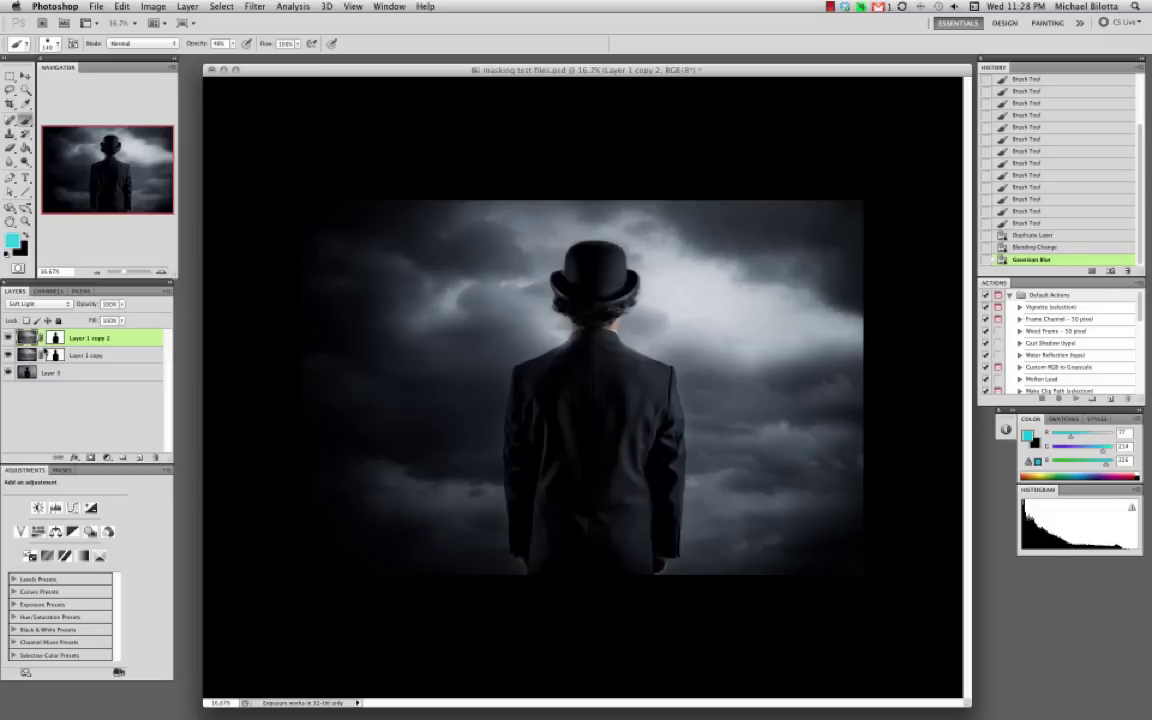
pyautogui.click(8, 338)
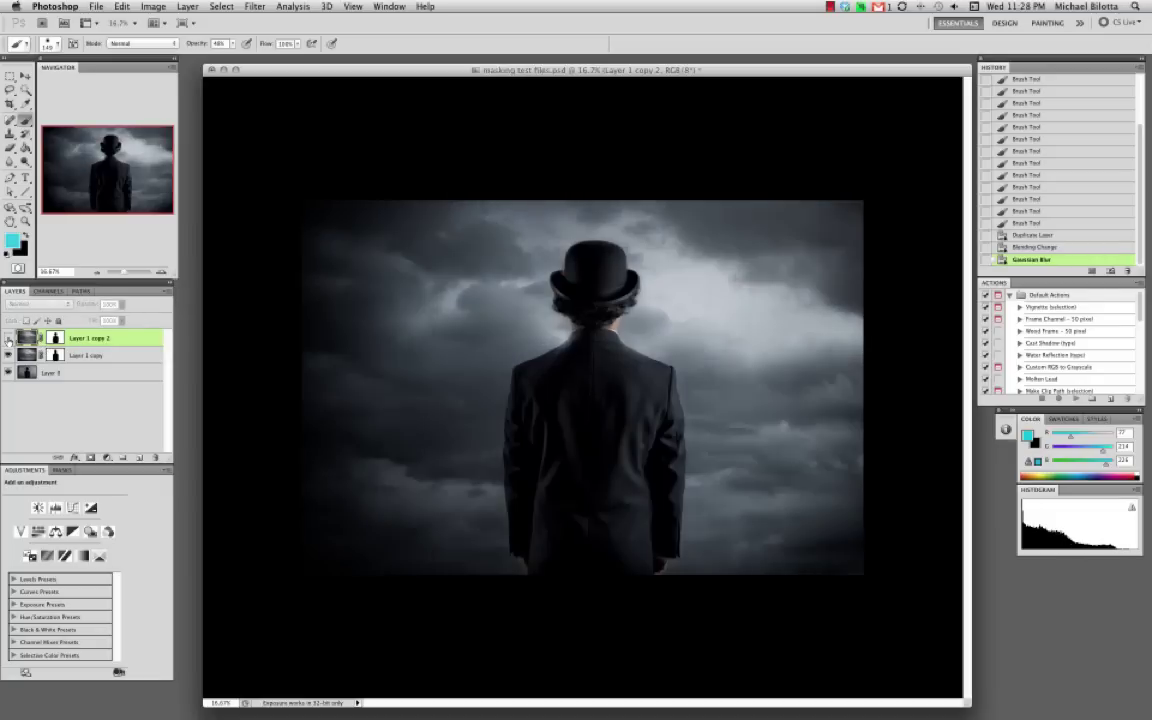
pyautogui.click(8, 338)
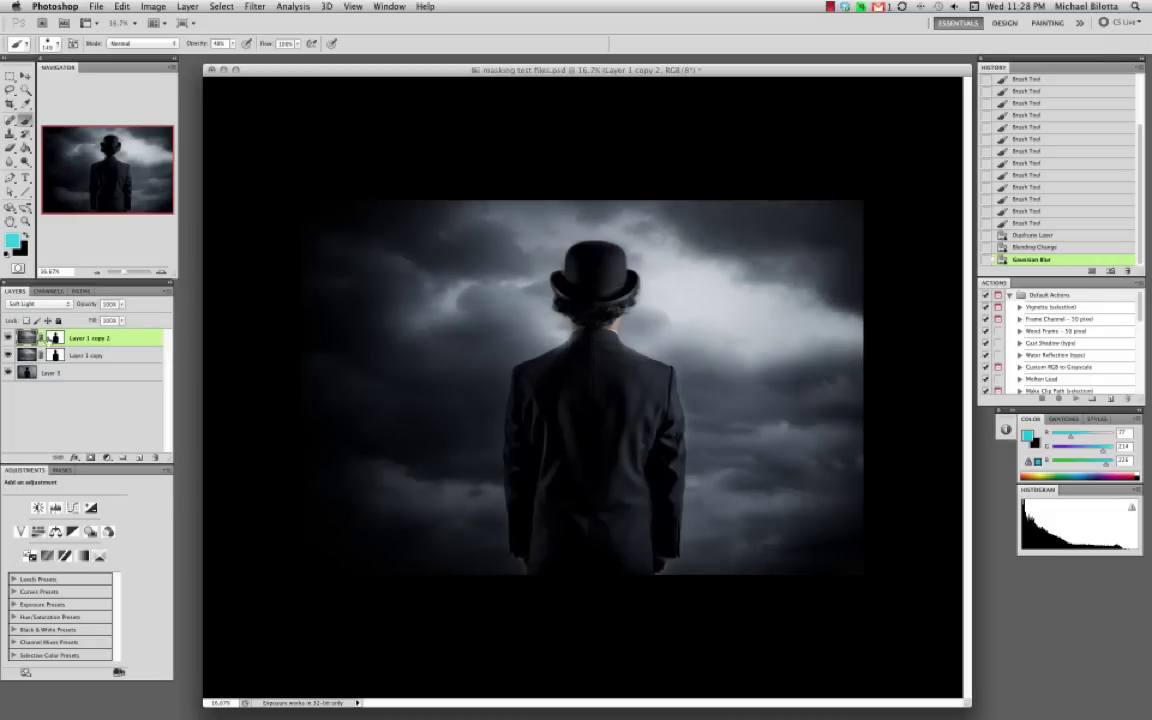
# Step: Switch the blurred cloud layer to Exclusion, lower its opacity to about 20%, and compare the picture with the layer hidden and shown
pyautogui.click(32, 304)
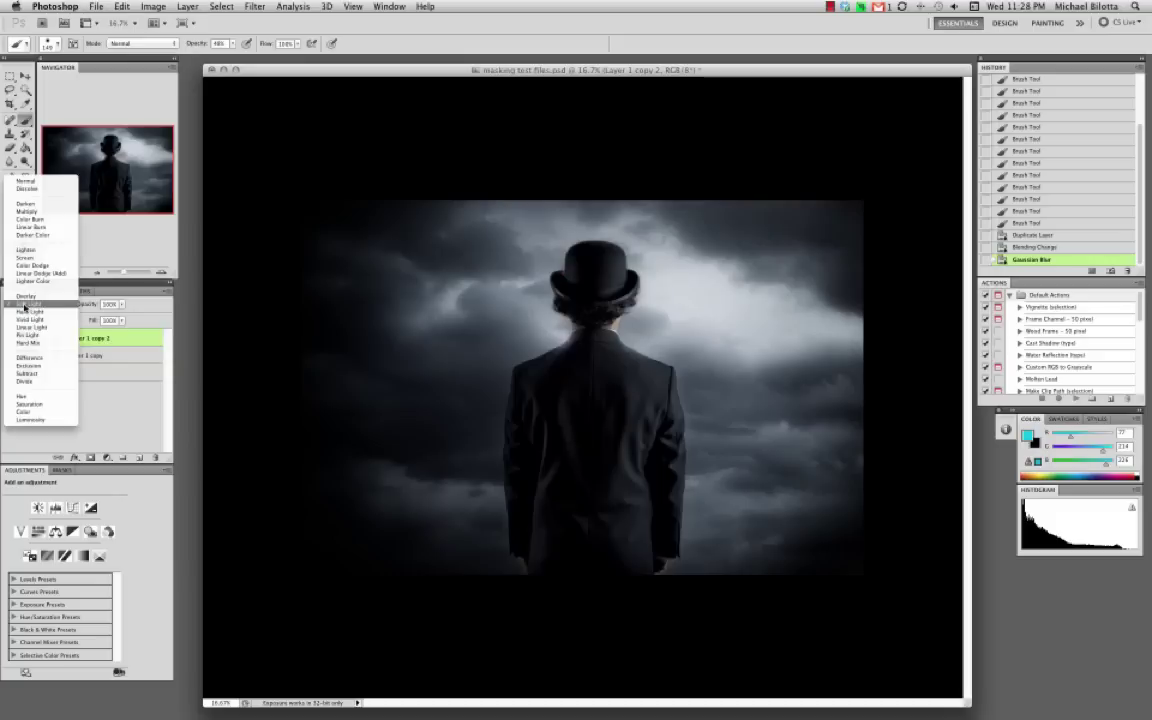
pyautogui.click(29, 366)
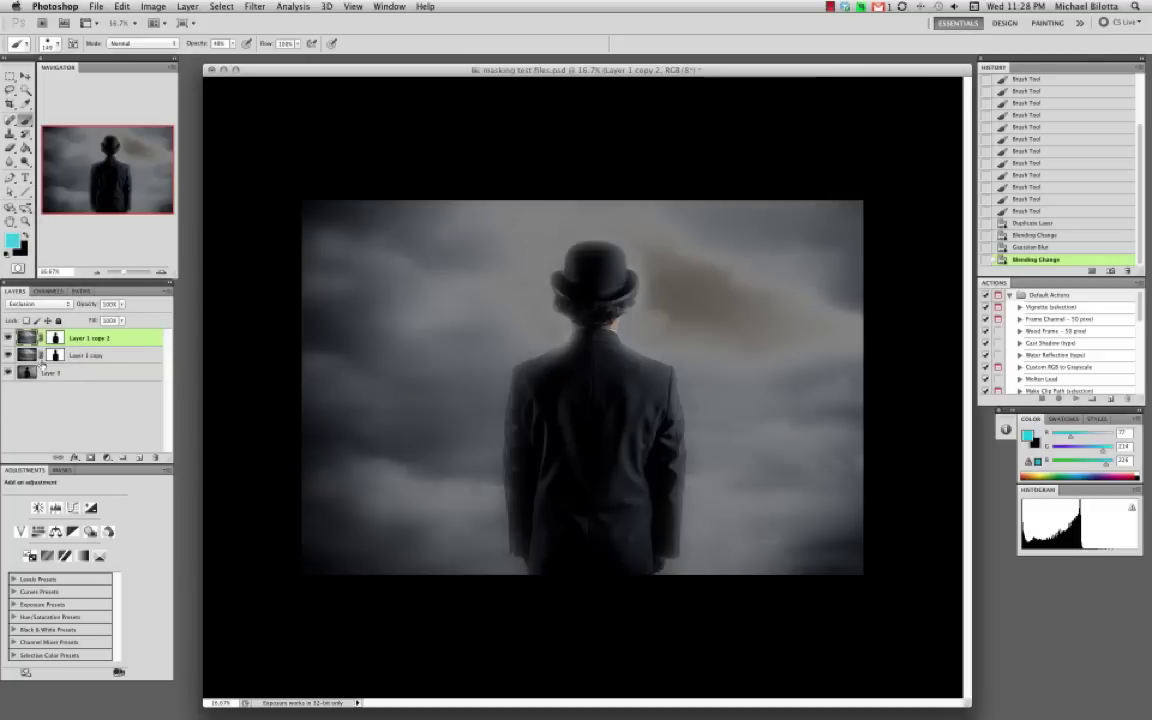
pyautogui.moveTo(122, 304); pyautogui.dragTo(79, 318)
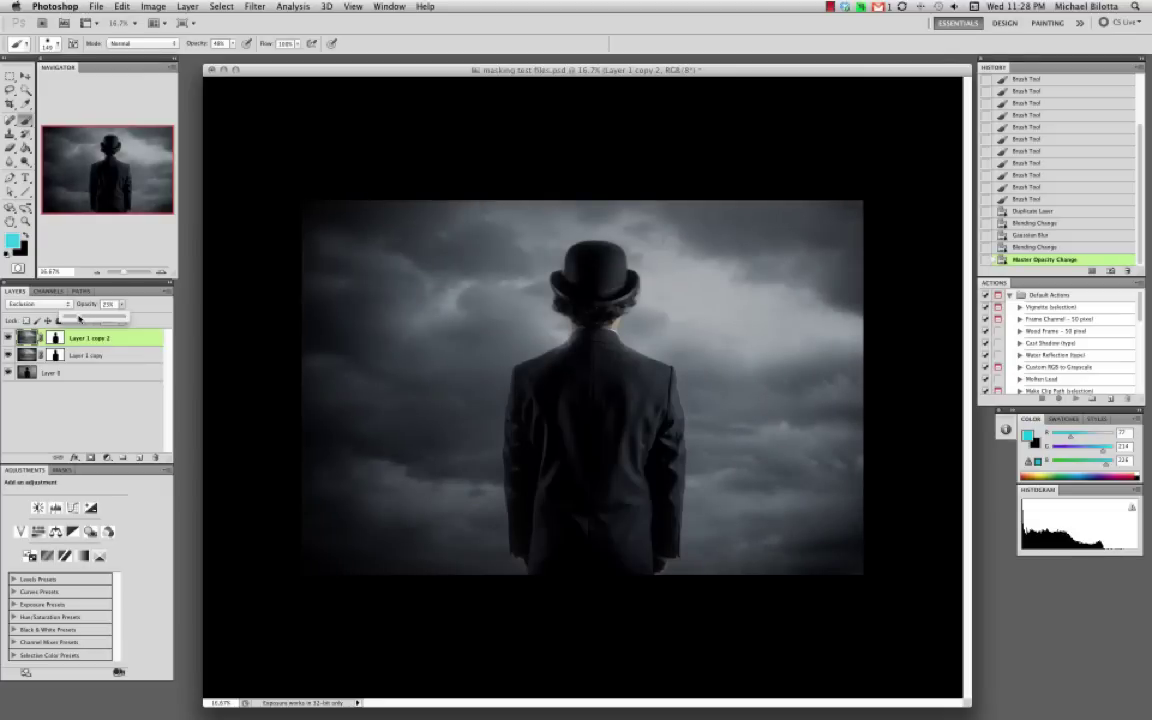
pyautogui.click(8, 339)
pyautogui.click(8, 339)
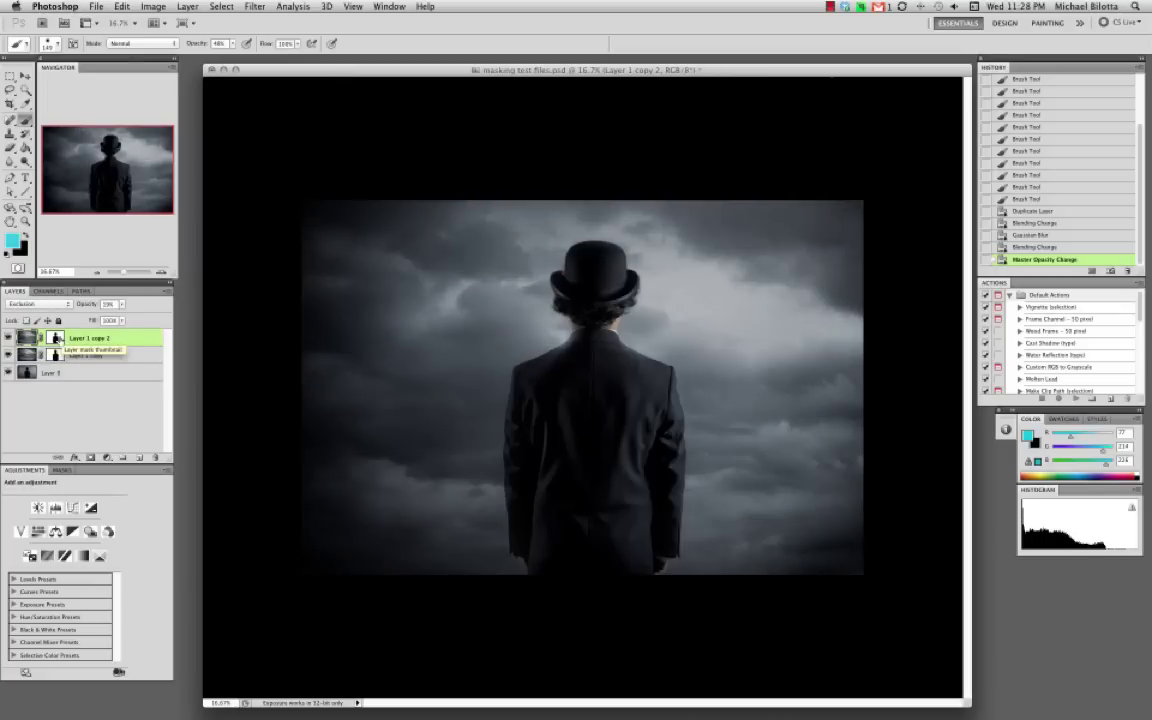
# Step: Disable the blurred cloud layer's mask to show its effect on the man, and raise the layer's opacity
pyautogui.click(56, 338)
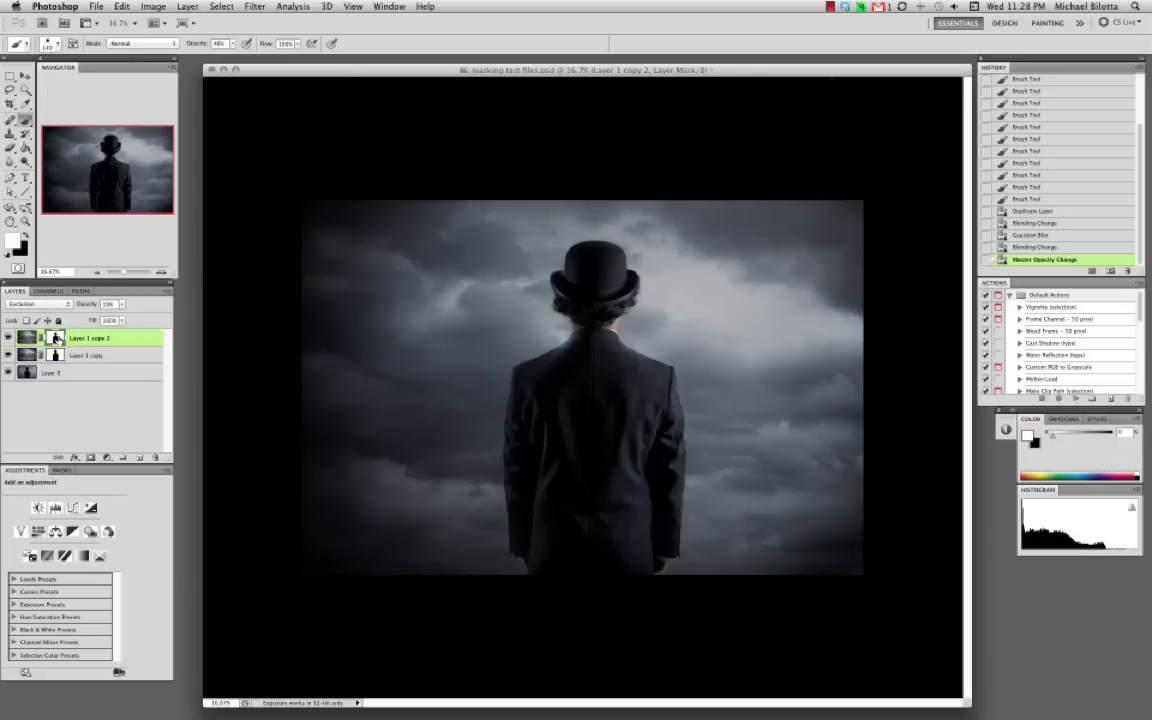
pyautogui.rightClick(56, 338)
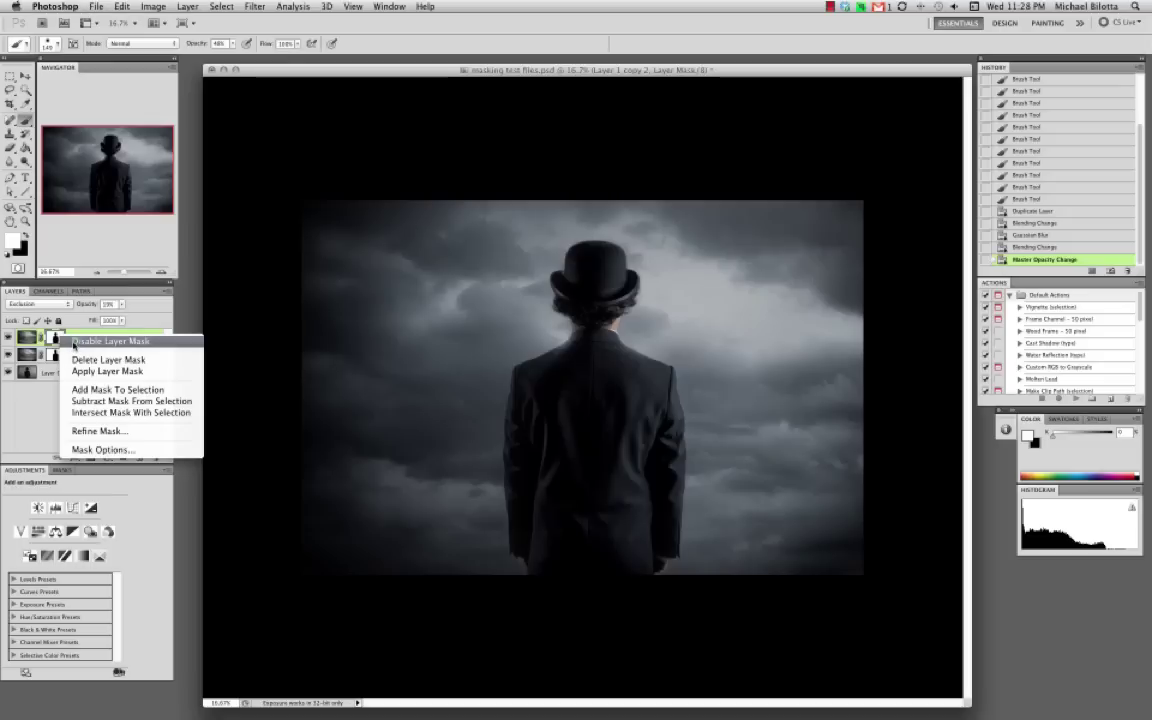
pyautogui.click(73, 342)
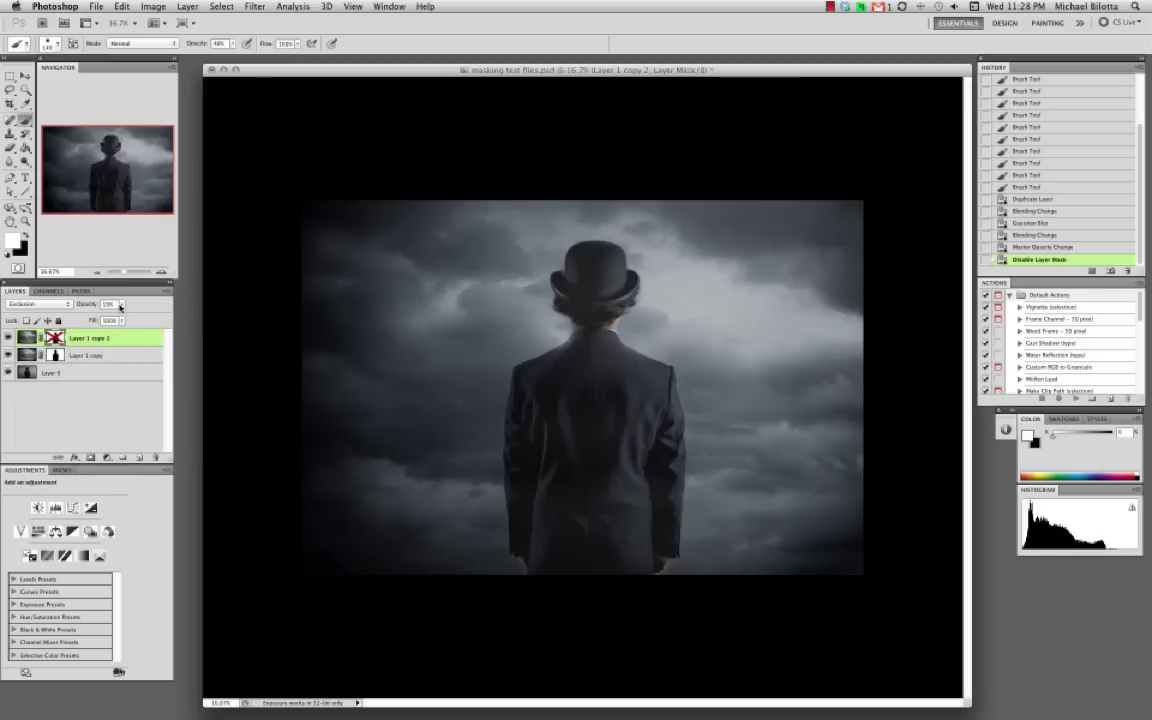
pyautogui.click(120, 307)
pyautogui.moveTo(112, 318); pyautogui.dragTo(128, 320)
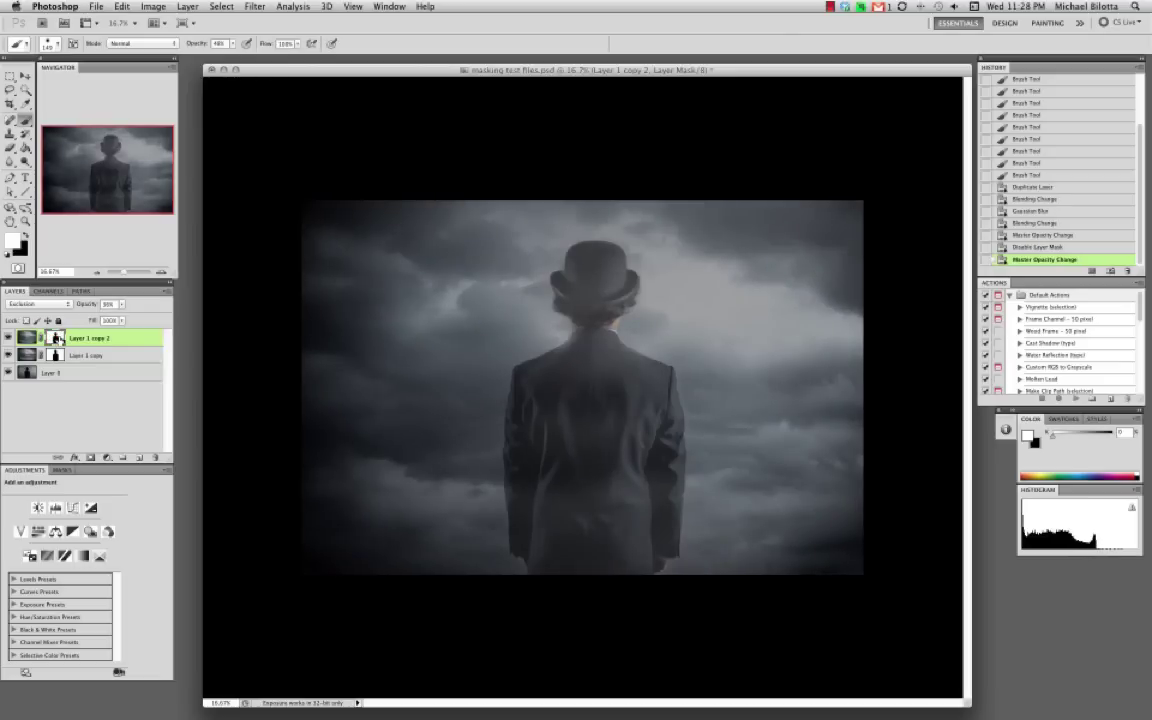
# Step: Re-enable the blurred cloud layer's mask, and paste the whole meadow photo into the masking test files document as a new layer
pyautogui.keyDown('shift'); pyautogui.click(56, 338); pyautogui.keyUp('shift')
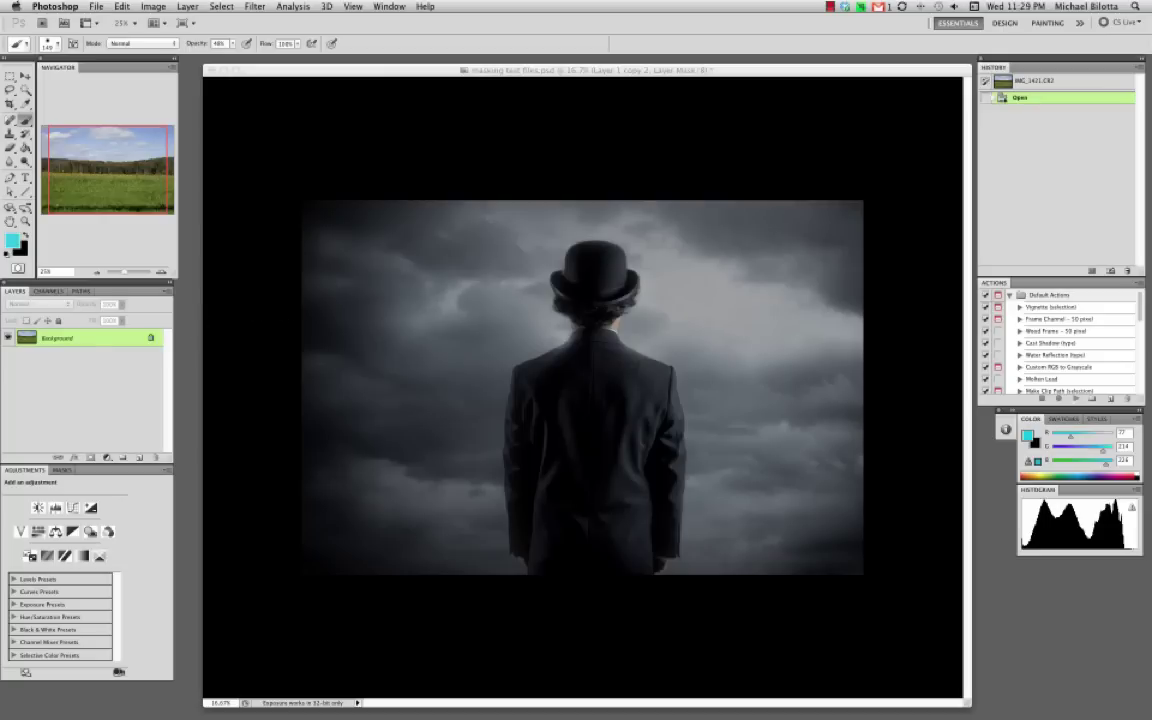
pyautogui.press('super+a')
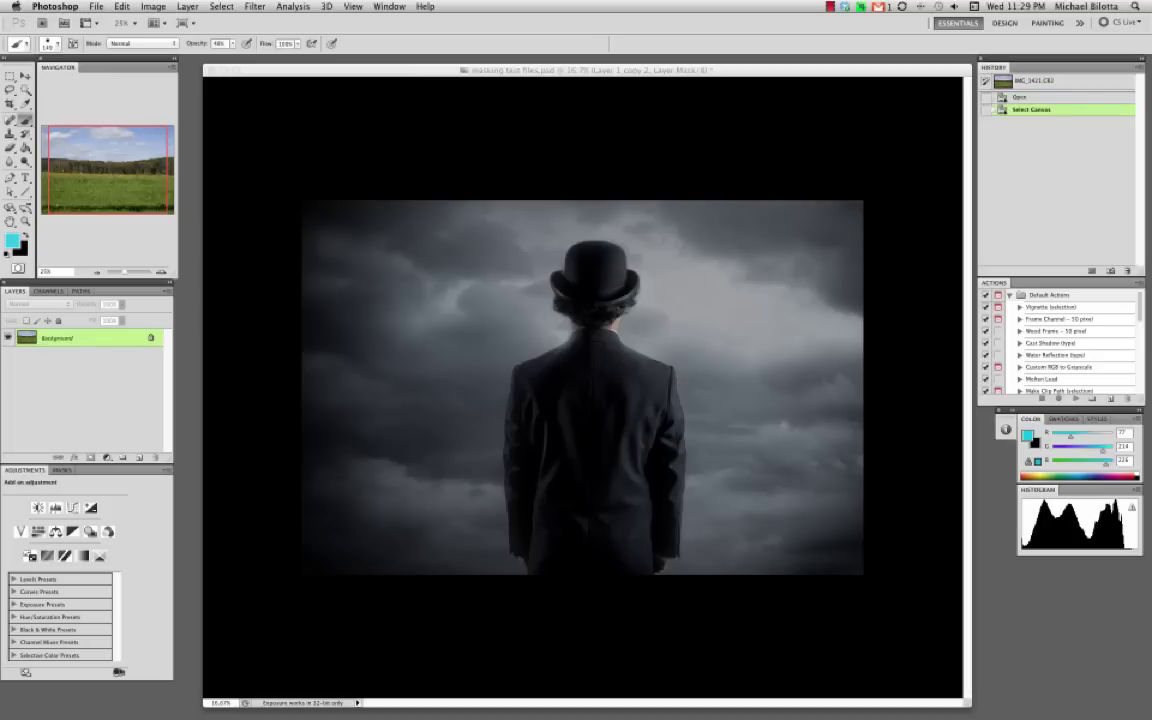
pyautogui.press('super+c')
pyautogui.click(396, 77)
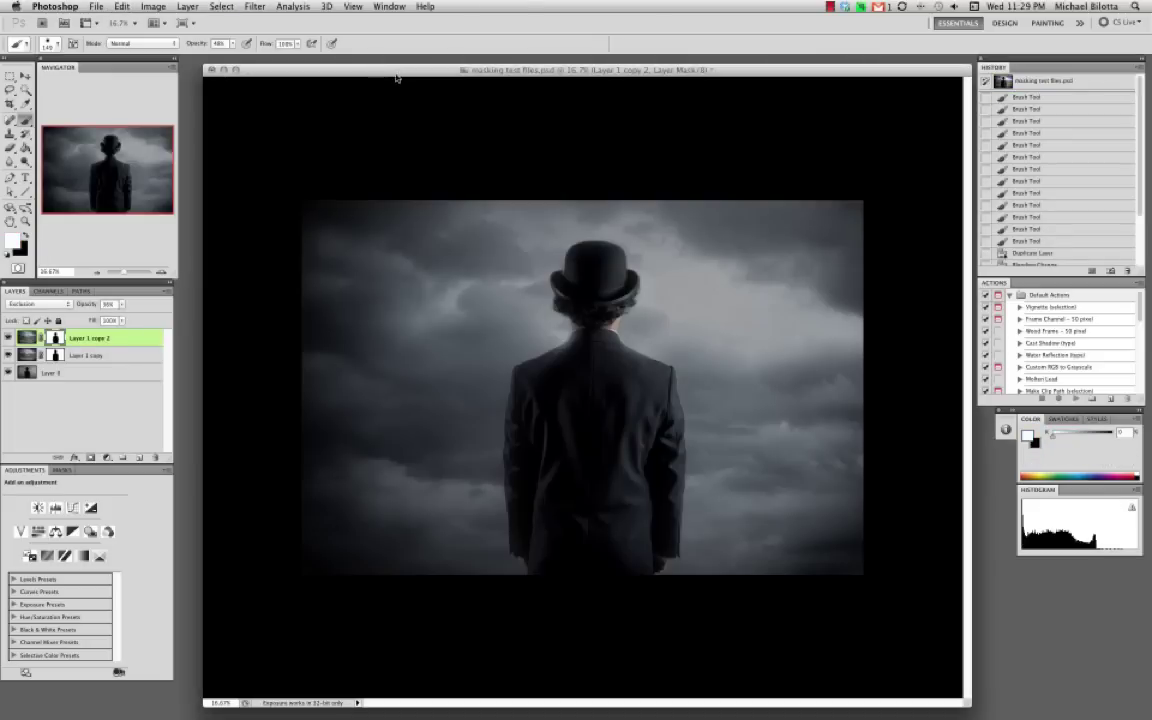
pyautogui.press('super+v')
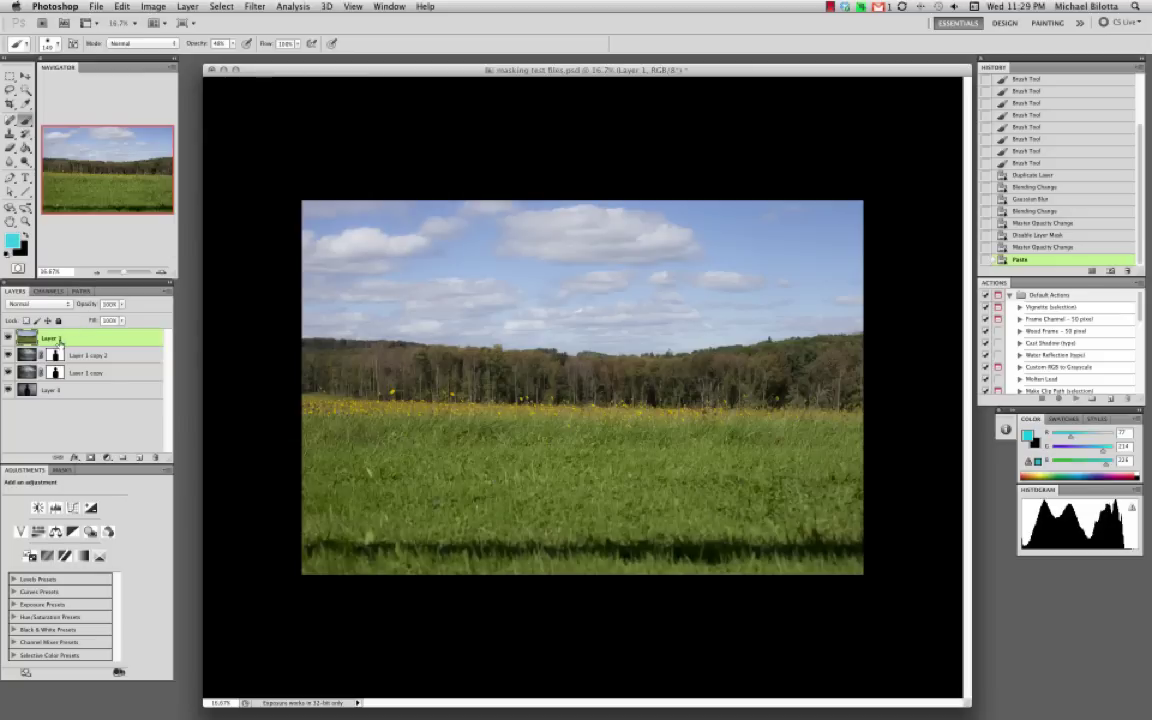
# Step: Hide the pasted meadow layer, duplicate Layer 1 copy 2, and transfer the duplicate's mask to the meadow layer
pyautogui.click(9, 338)
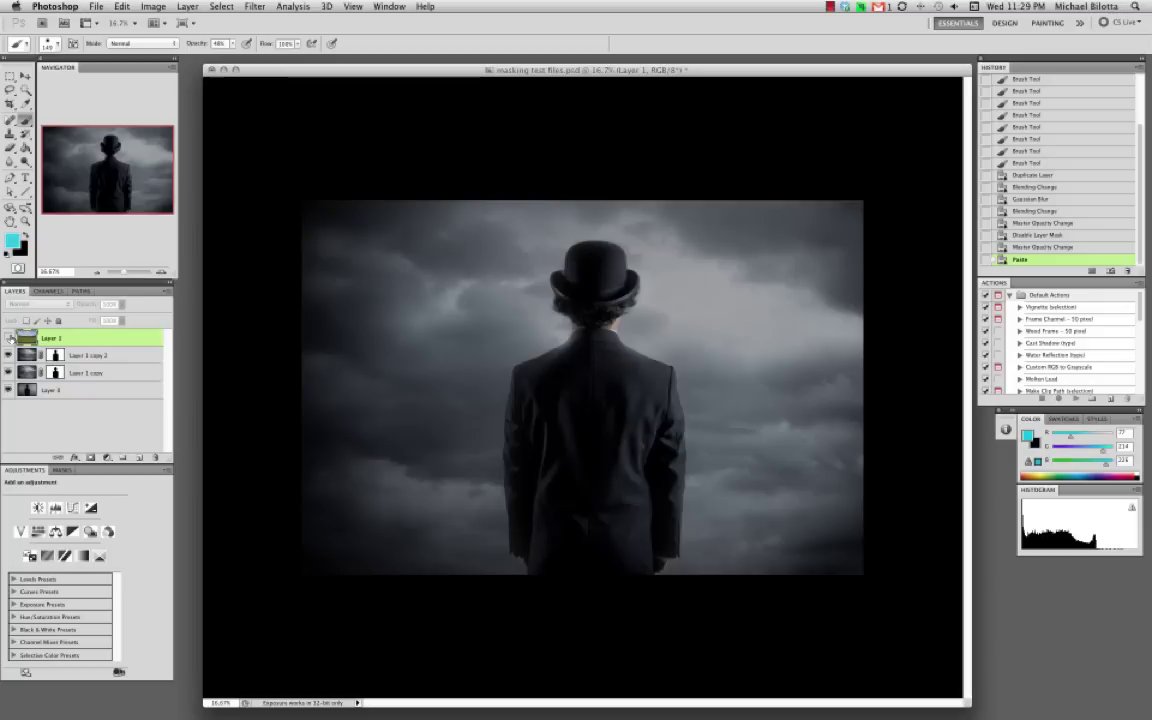
pyautogui.click(70, 355)
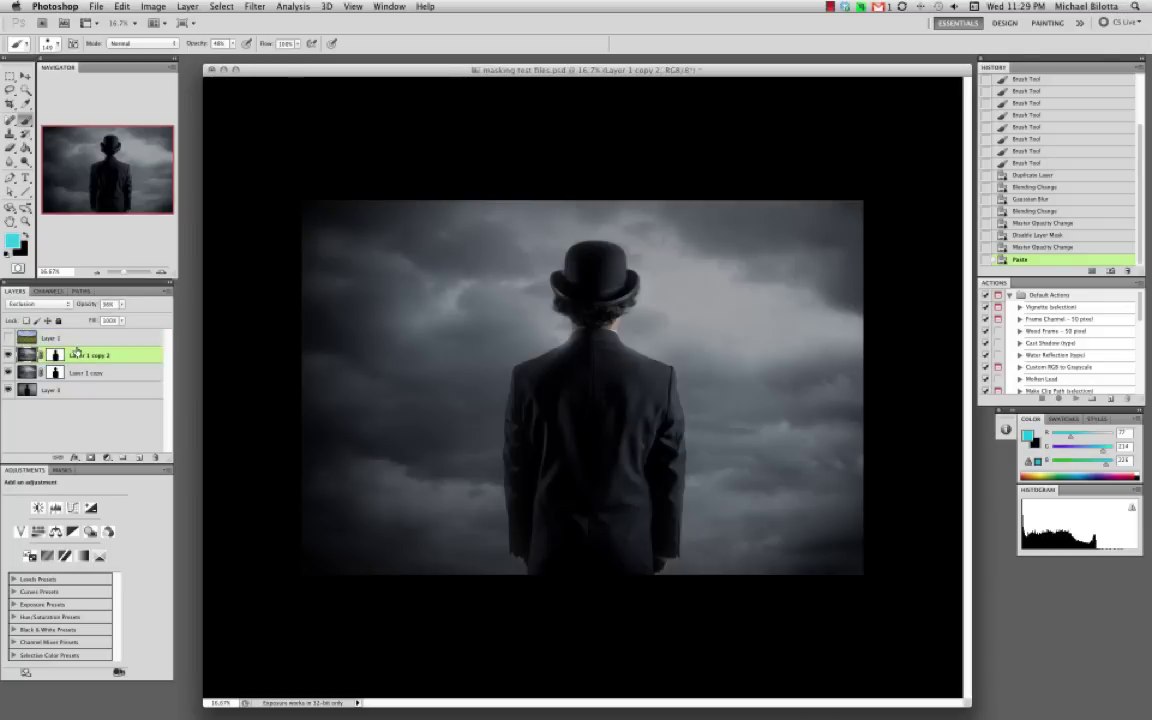
pyautogui.moveTo(105, 355); pyautogui.dragTo(138, 459)
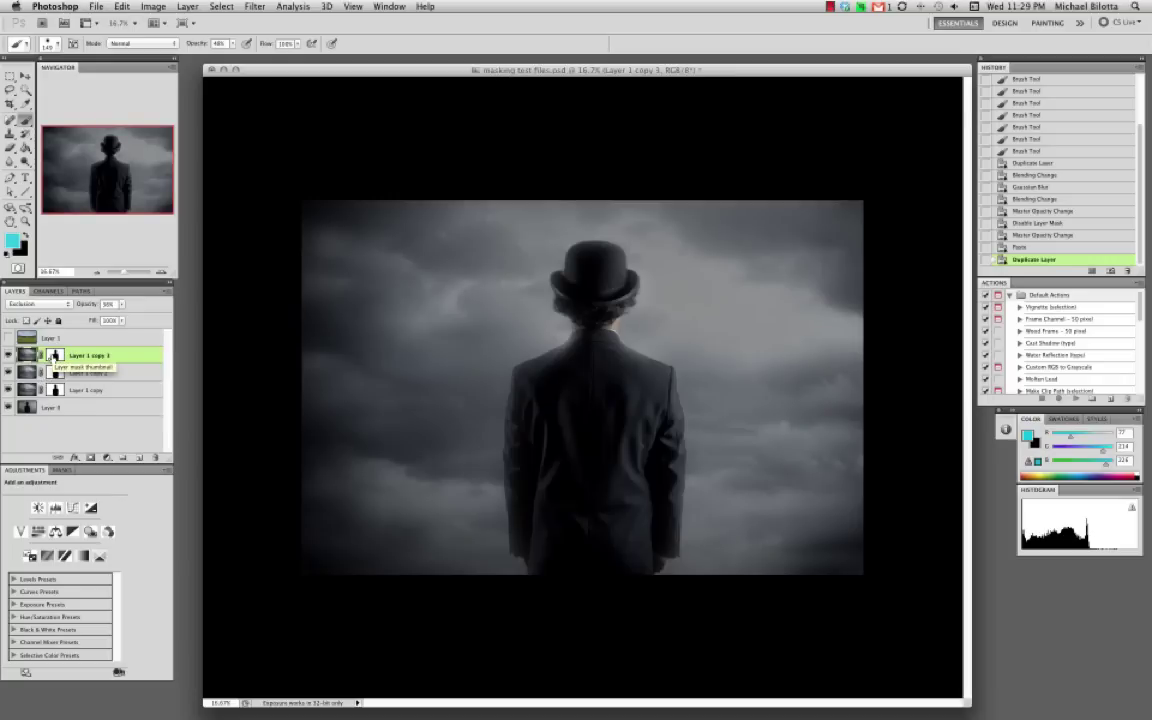
pyautogui.moveTo(53, 355); pyautogui.dragTo(52, 339)
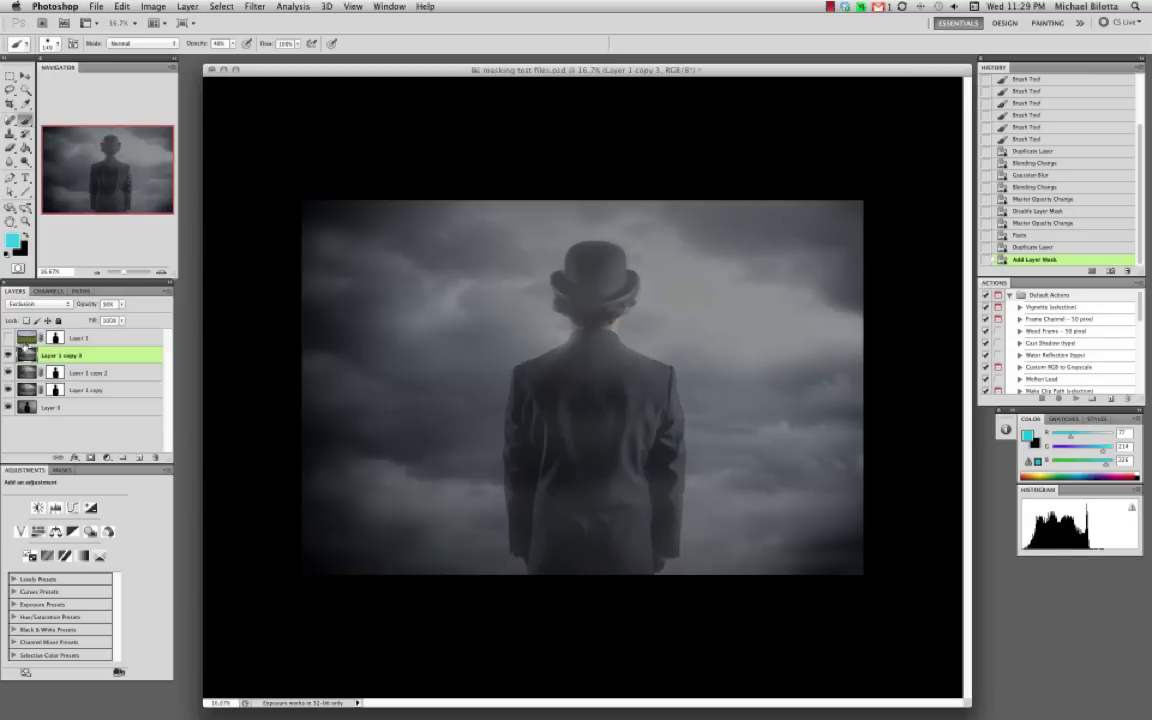
# Step: Delete the leftover unmasked cloud duplicate and show the masked meadow layer again
pyautogui.moveTo(54, 338); pyautogui.dragTo(89, 377)
pyautogui.moveTo(132, 450); pyautogui.dragTo(154, 458)
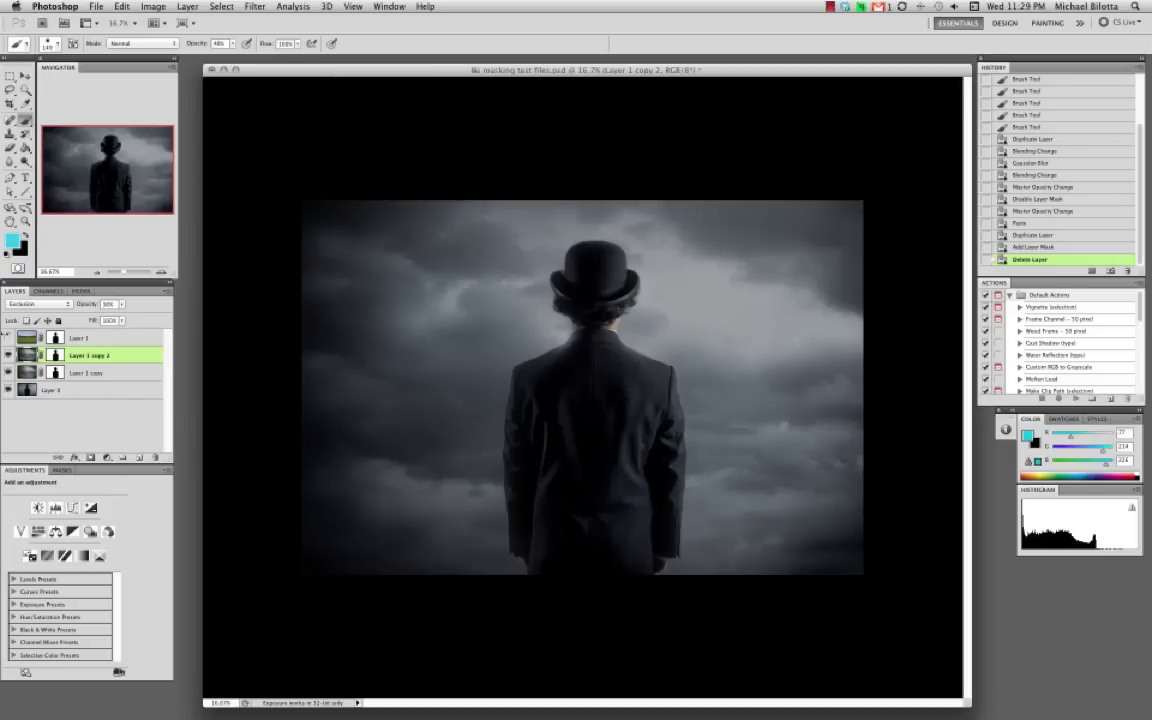
pyautogui.click(8, 338)
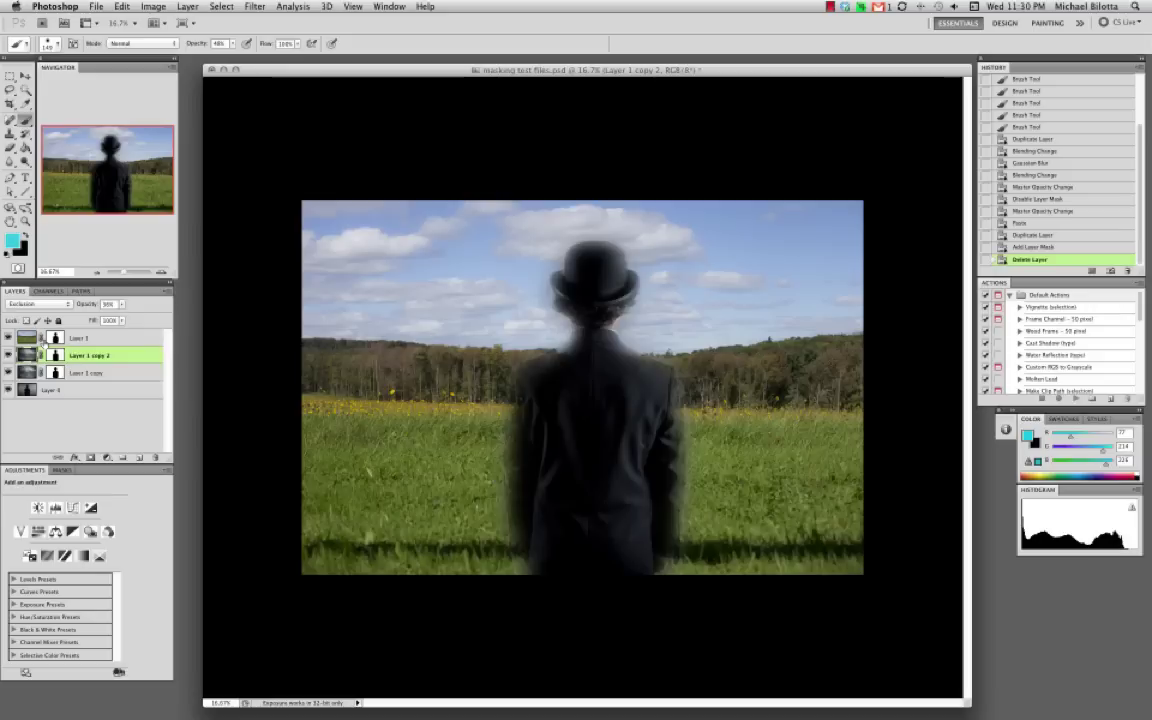
pyautogui.click(26, 304)
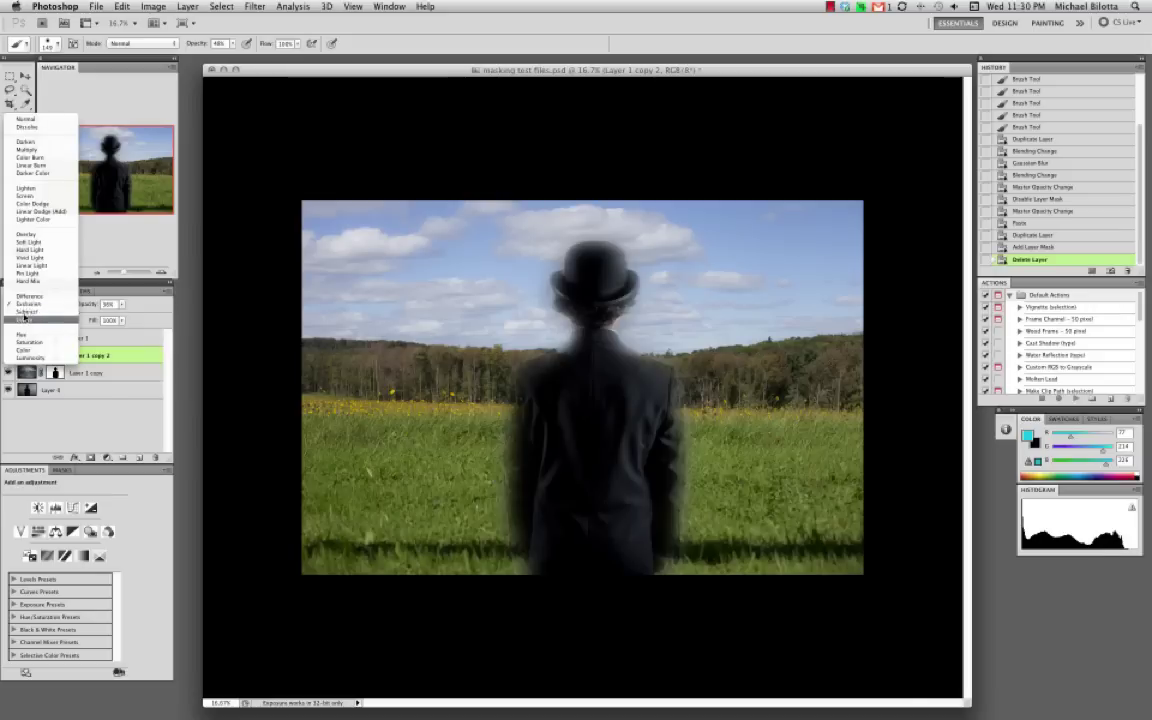
pyautogui.click(26, 235)
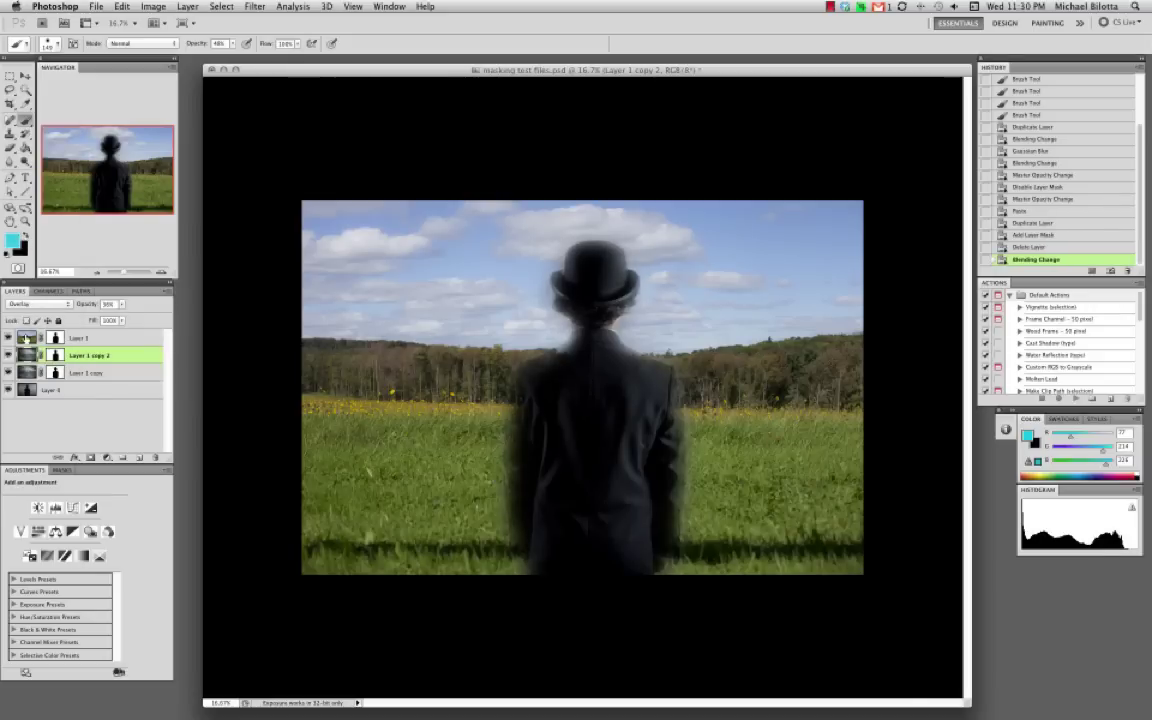
pyautogui.press('super+z')
# Step: Try Overlay on the meadow layer, set its blend mode to Soft Light, and hide the blurred cloud layer Layer 1 copy 2
pyautogui.click(25, 340)
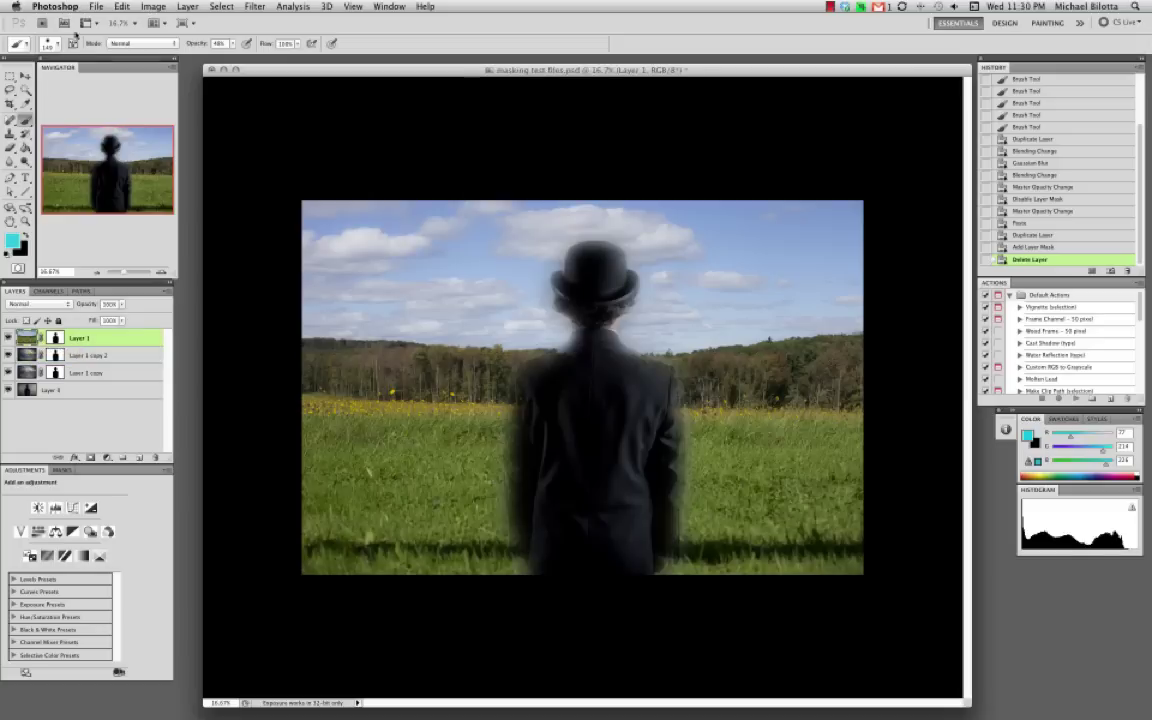
pyautogui.click(26, 306)
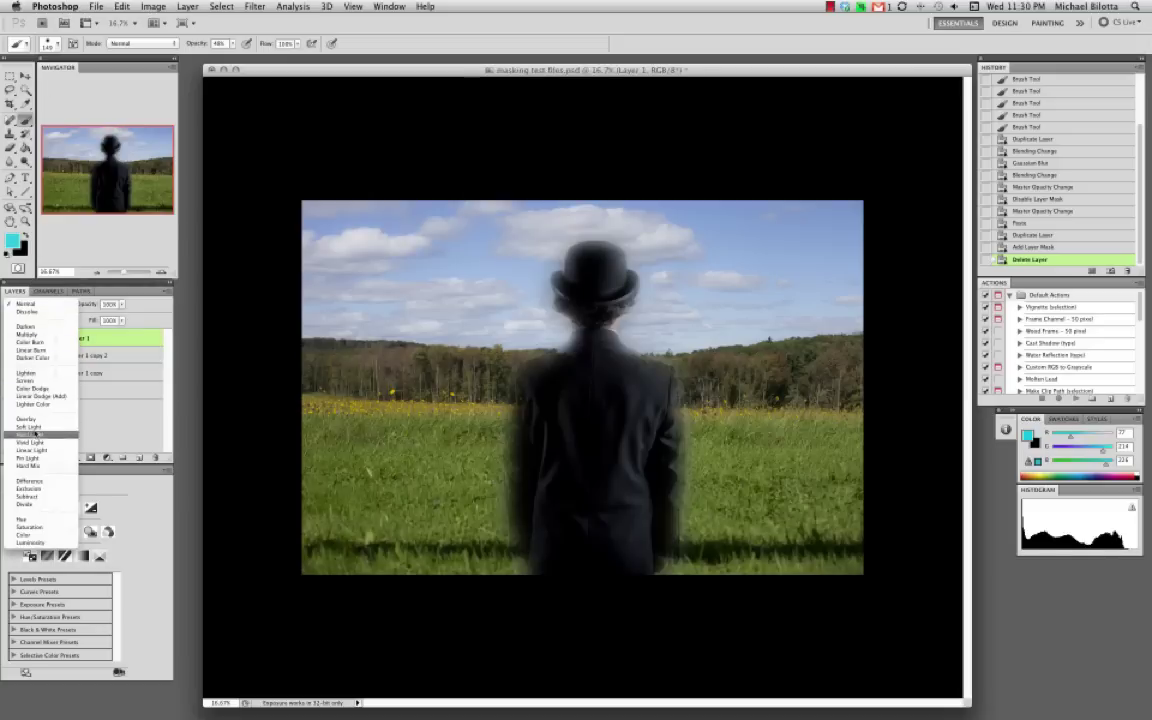
pyautogui.click(30, 419)
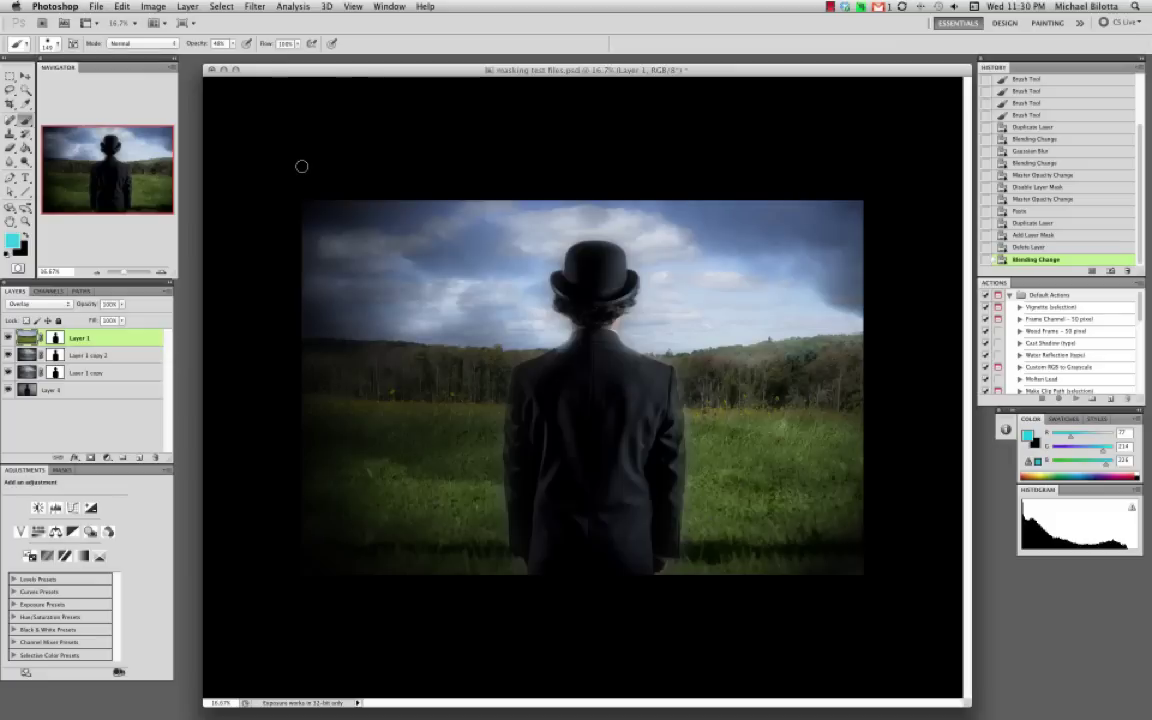
pyautogui.click(8, 306)
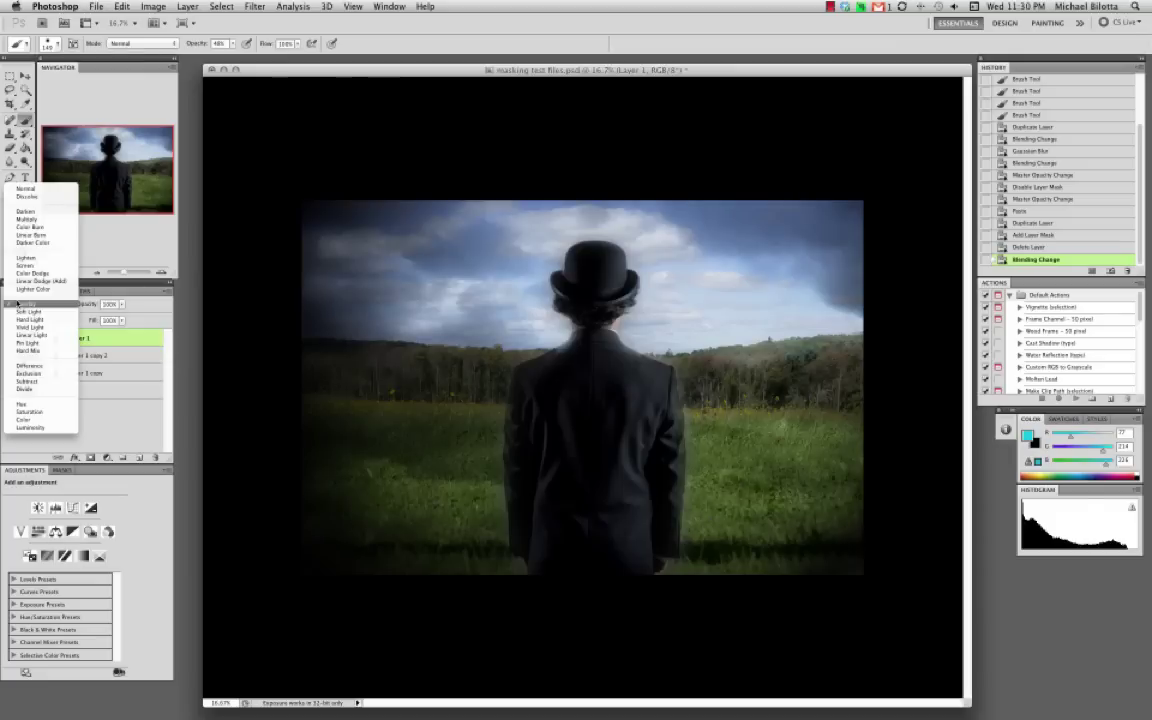
pyautogui.click(20, 281)
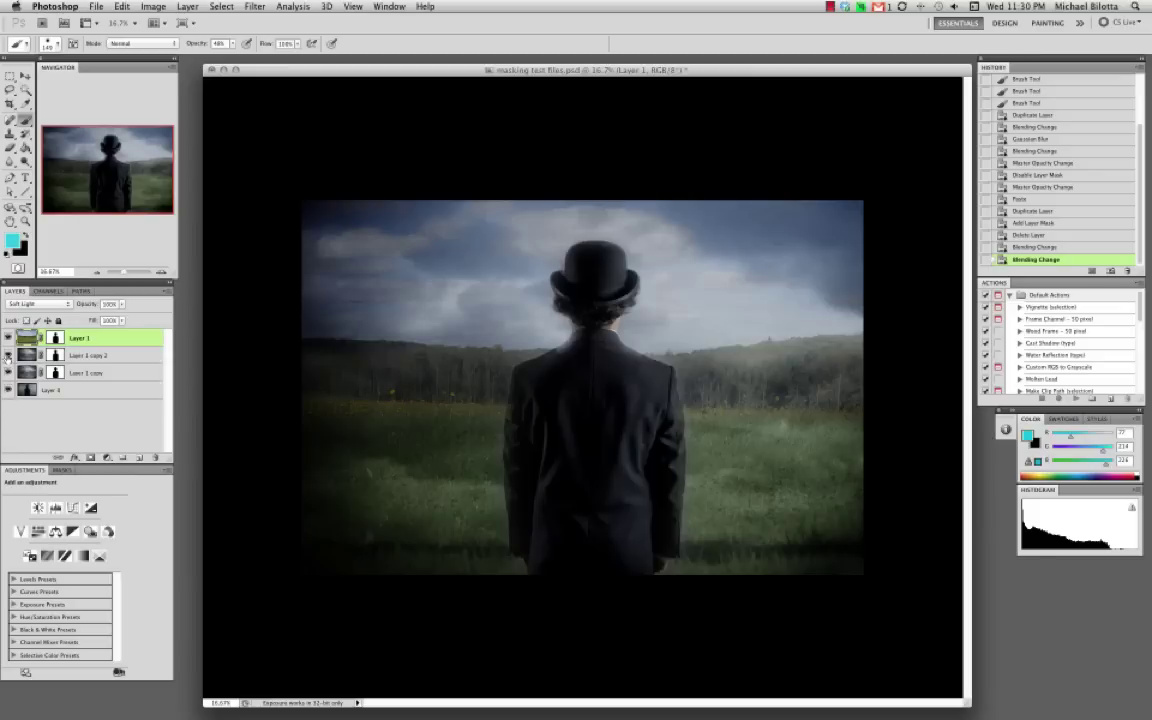
pyautogui.click(8, 355)
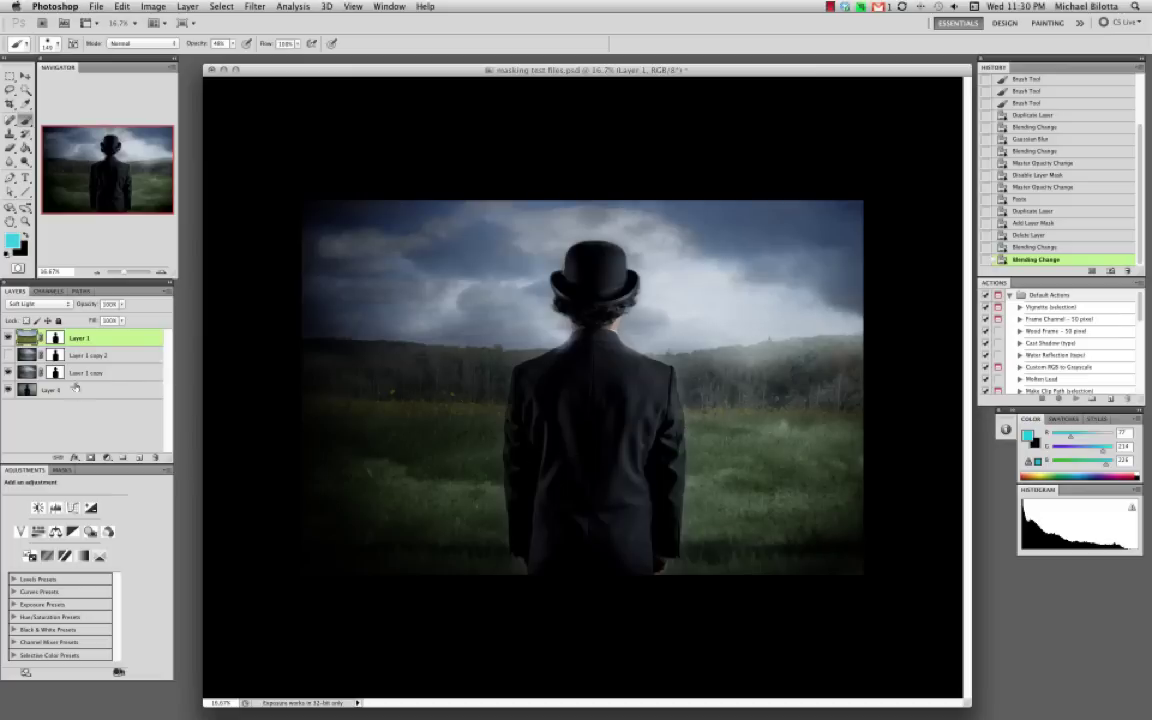
# Step: Target the meadow layer's mask with a black foreground colour, greatly enlarge the brush, and raise its opacity to about 80%
pyautogui.click(55, 338)
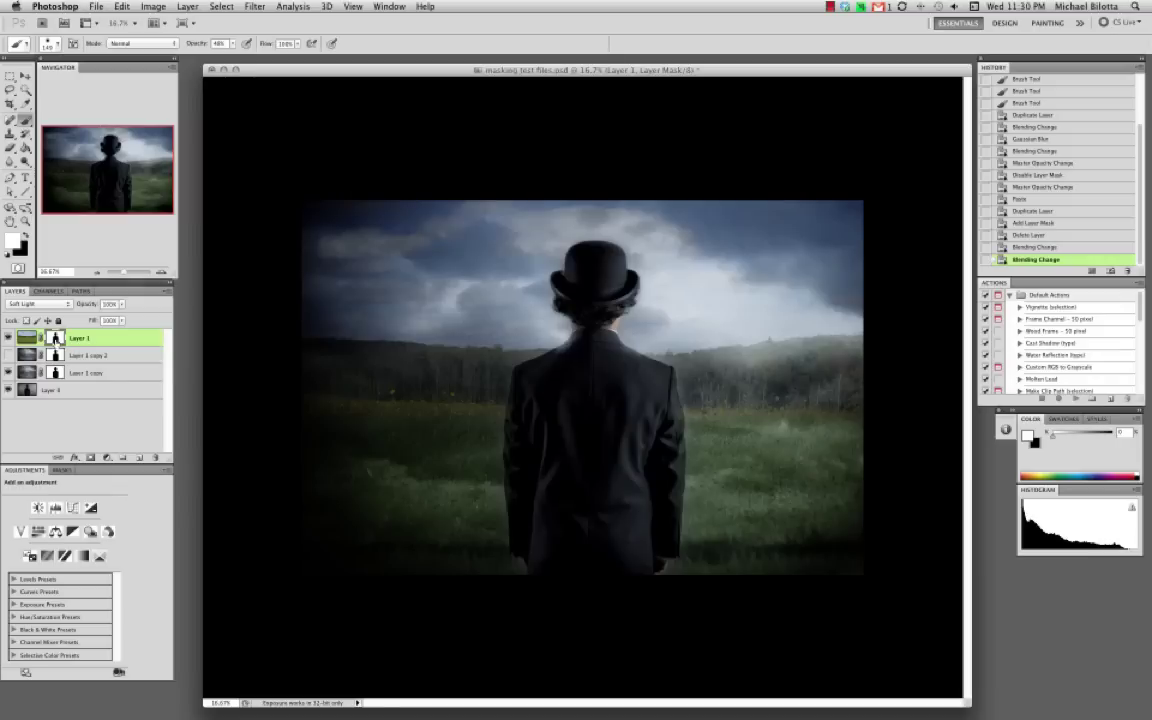
pyautogui.click(24, 233)
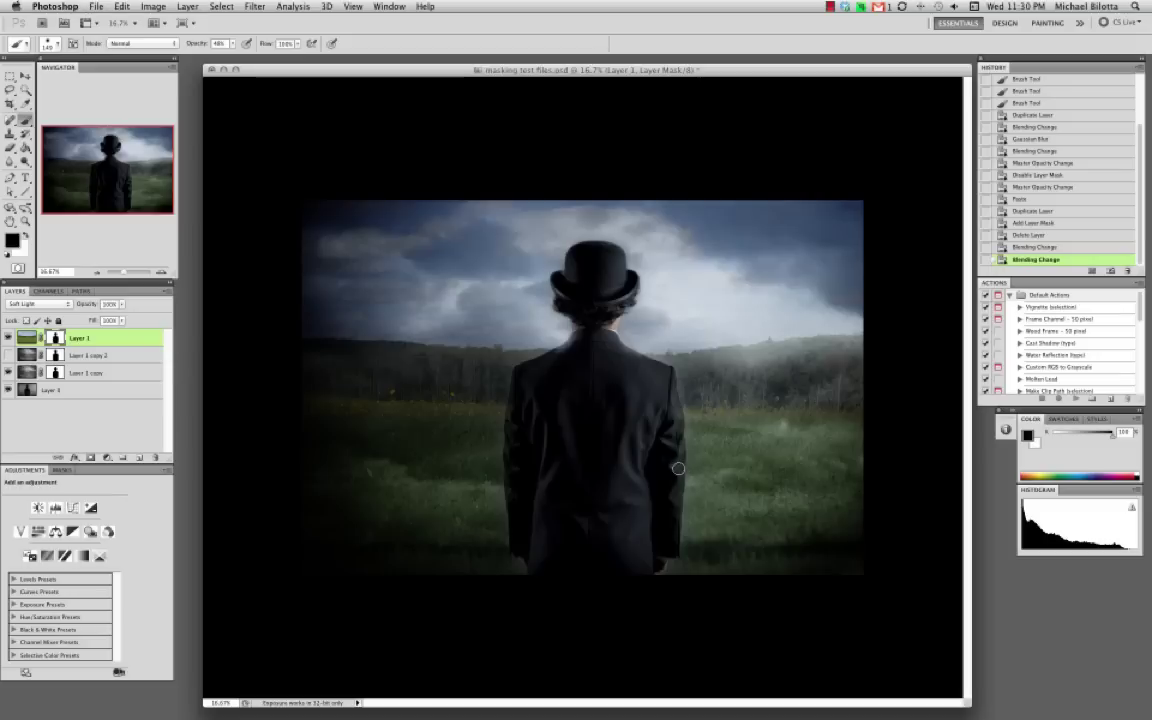
pyautogui.press('[')
pyautogui.press(']')
pyautogui.press(']')
pyautogui.press(']')
pyautogui.press(']')
pyautogui.press(']')
pyautogui.press(']')
pyautogui.press(']')
pyautogui.press(']')
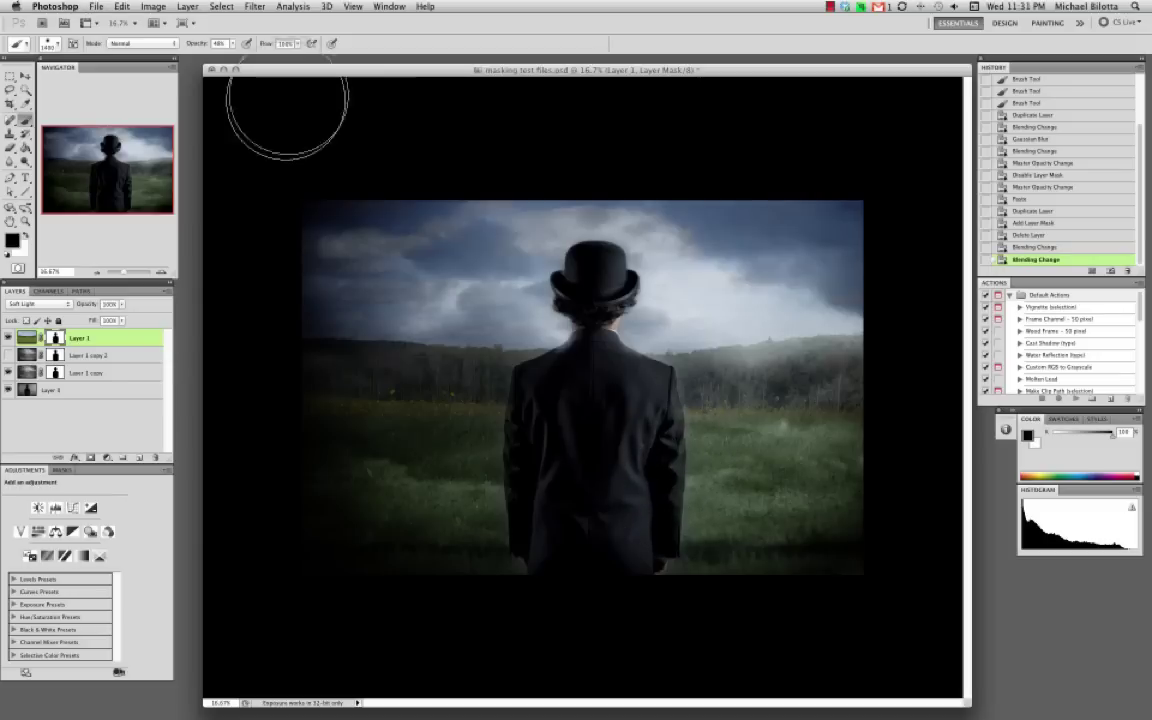
pyautogui.click(234, 43)
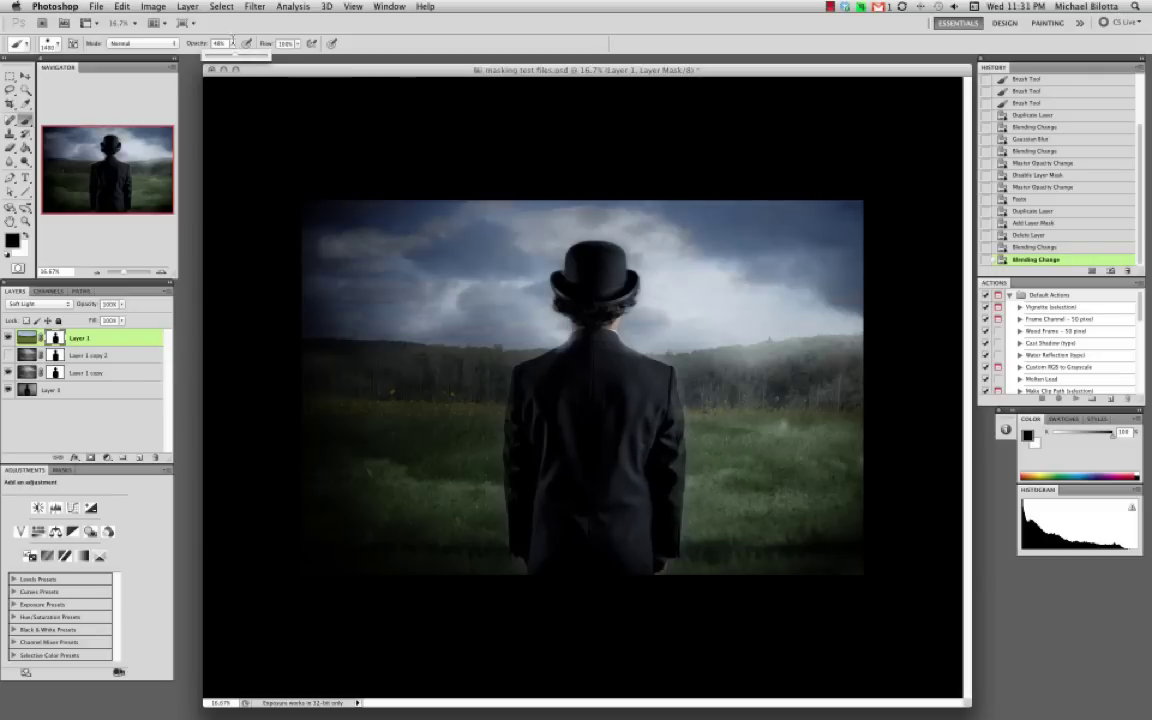
pyautogui.click(255, 60)
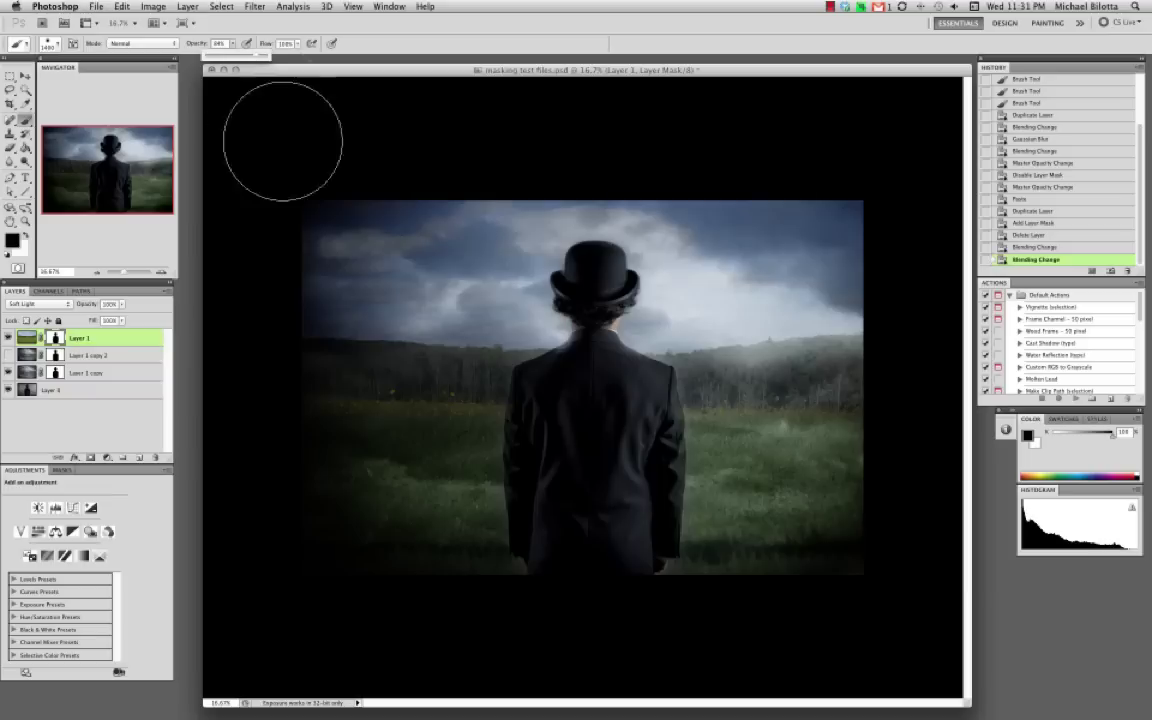
# Step: Paint black on the meadow layer's mask over the grass beside the man's right arm to hide the meadow there
pyautogui.click(696, 534)
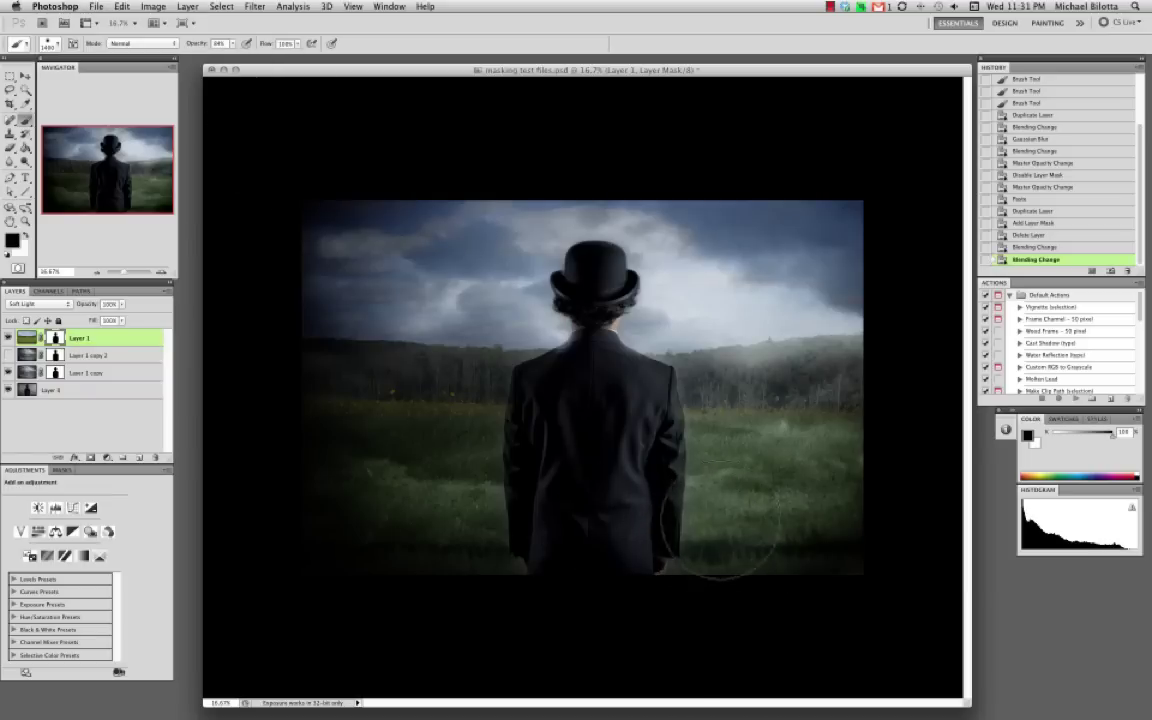
pyautogui.moveTo(752, 522)
pyautogui.mouseDown()
pyautogui.moveTo(700, 508)
pyautogui.moveTo(746, 477)
pyautogui.moveTo(772, 482)
pyautogui.mouseUp()
pyautogui.rightClick(690, 498)
pyautogui.rightClick(706, 494)
pyautogui.click(715, 488)
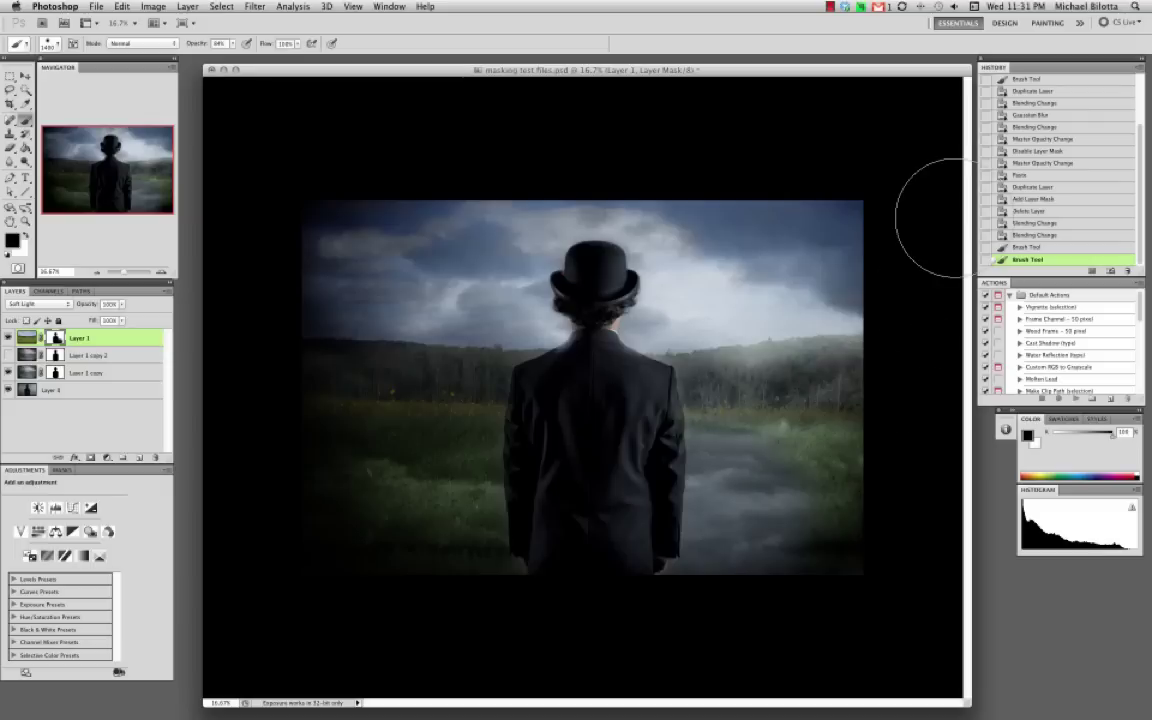
pyautogui.click(690, 450)
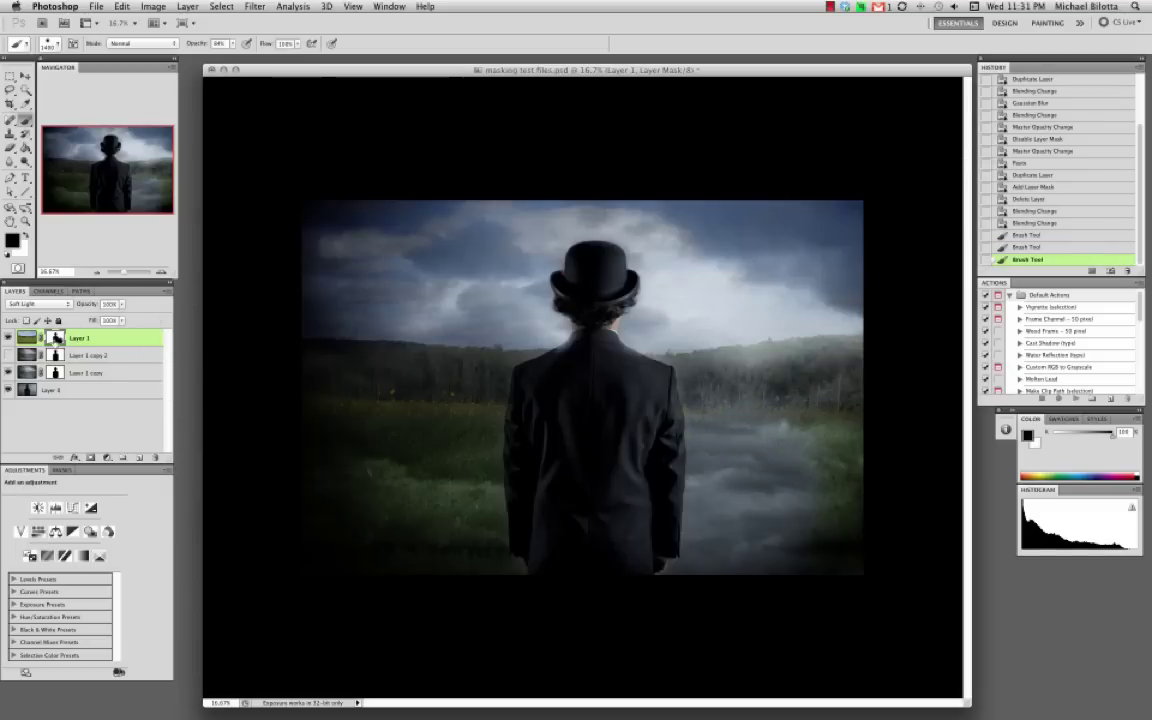
# Step: Paint white on the meadow layer's mask to restore the grass beside the man, letting the strokes run over his jacket
pyautogui.click(26, 235)
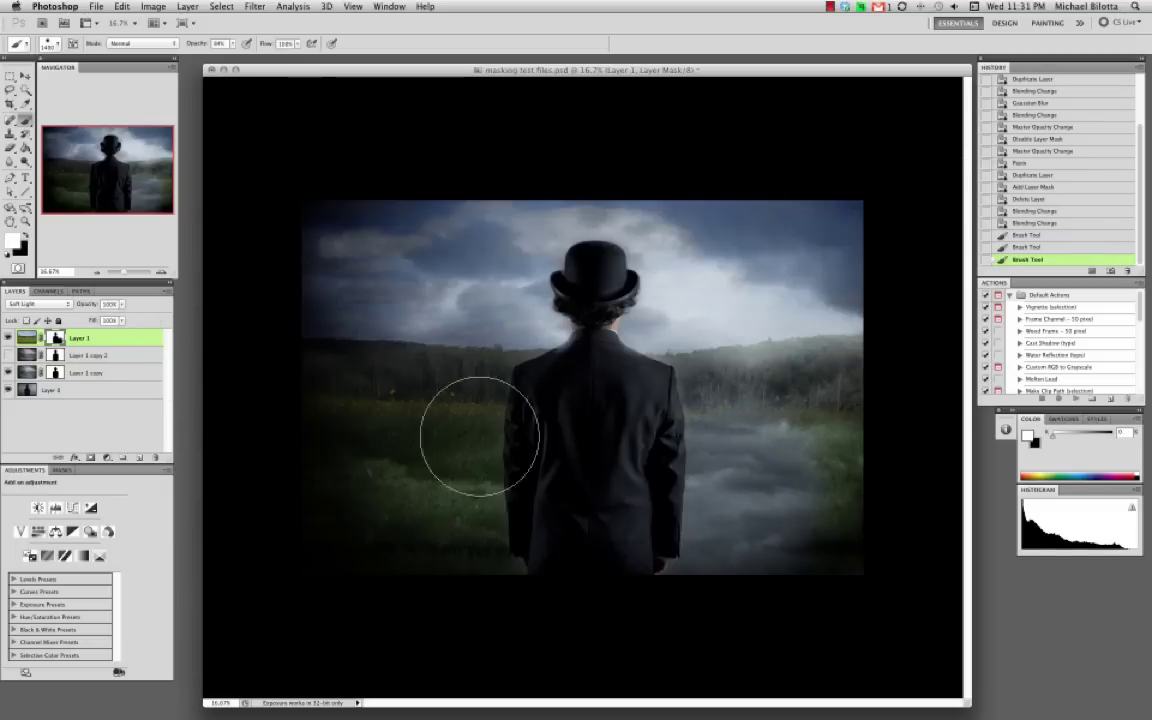
pyautogui.moveTo(671, 533)
pyautogui.mouseDown()
pyautogui.moveTo(674, 545)
pyautogui.moveTo(733, 545)
pyautogui.moveTo(717, 522)
pyautogui.moveTo(800, 518)
pyautogui.mouseUp()
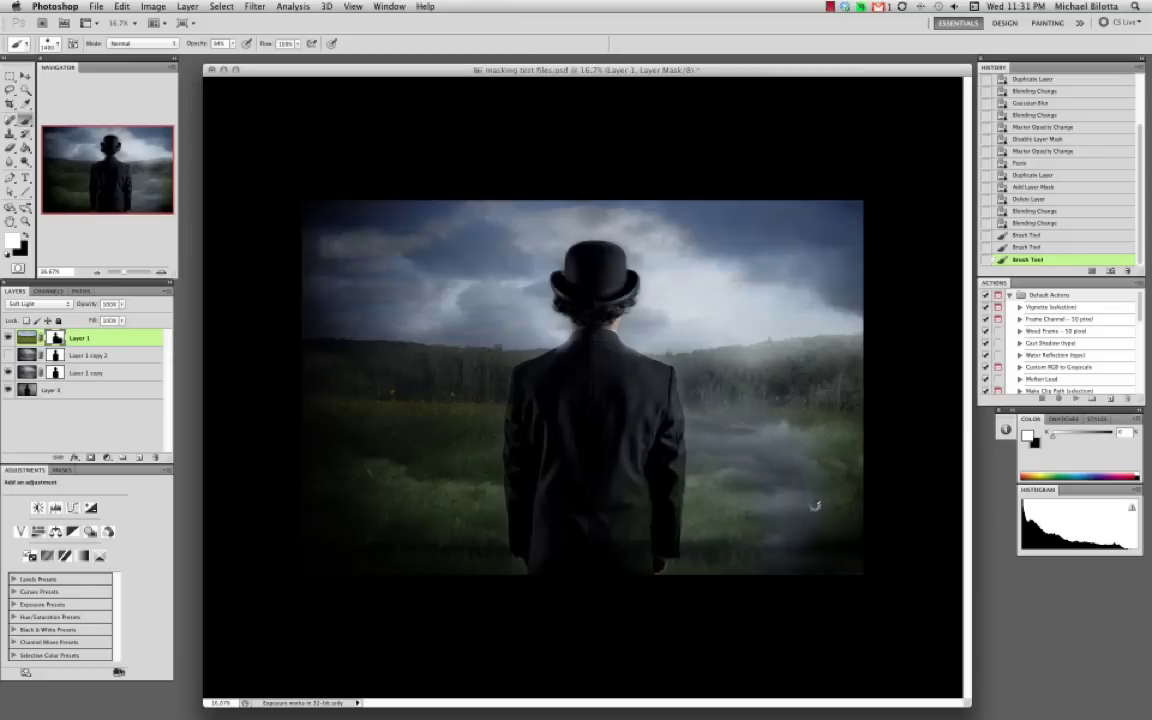
pyautogui.moveTo(776, 472); pyautogui.dragTo(663, 393)
pyautogui.moveTo(708, 467); pyautogui.dragTo(686, 436)
pyautogui.moveTo(391, 494)
pyautogui.mouseDown()
pyautogui.moveTo(450, 489)
pyautogui.moveTo(424, 473)
pyautogui.moveTo(430, 486)
pyautogui.moveTo(445, 478)
pyautogui.moveTo(437, 486)
pyautogui.mouseUp()
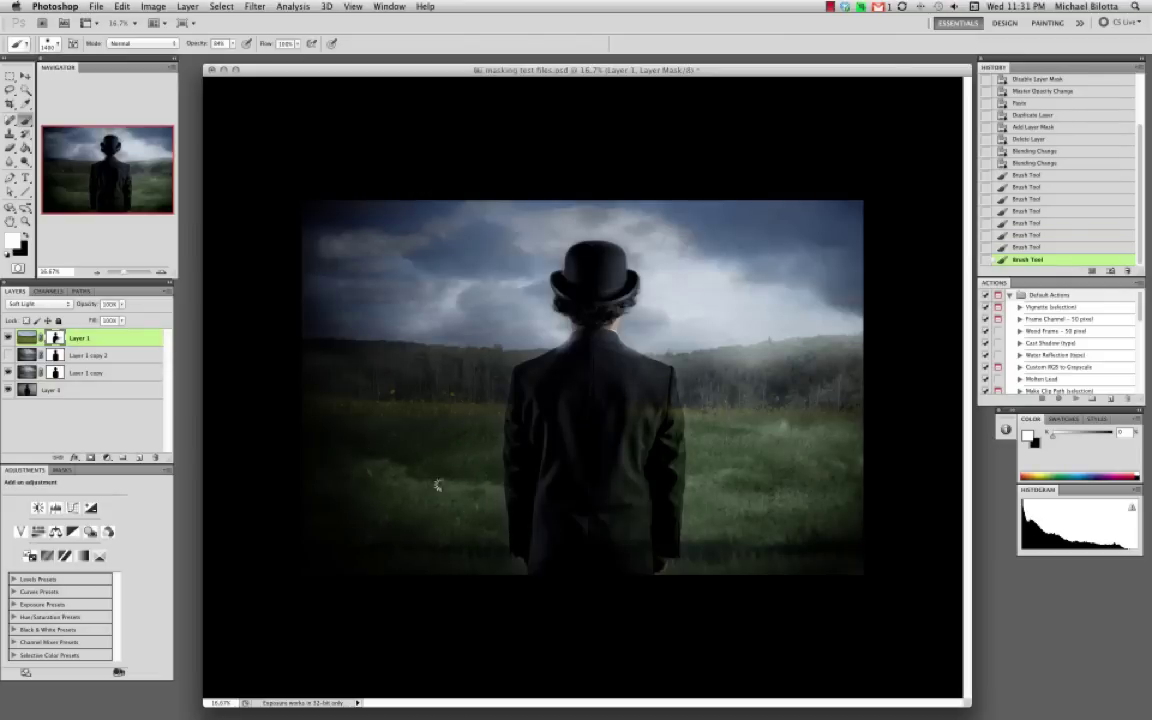
pyautogui.moveTo(722, 542)
pyautogui.mouseDown()
pyautogui.moveTo(768, 521)
pyautogui.moveTo(785, 490)
pyautogui.moveTo(744, 472)
pyautogui.mouseUp()
pyautogui.click(635, 469)
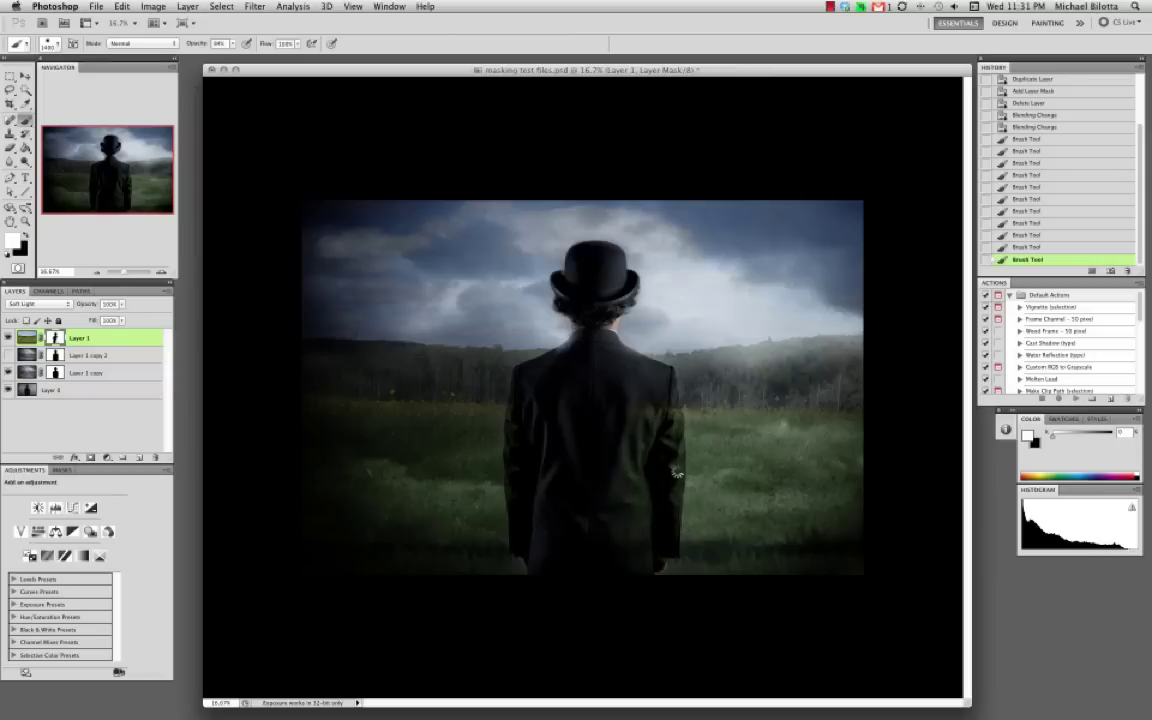
pyautogui.moveTo(803, 444); pyautogui.dragTo(778, 446)
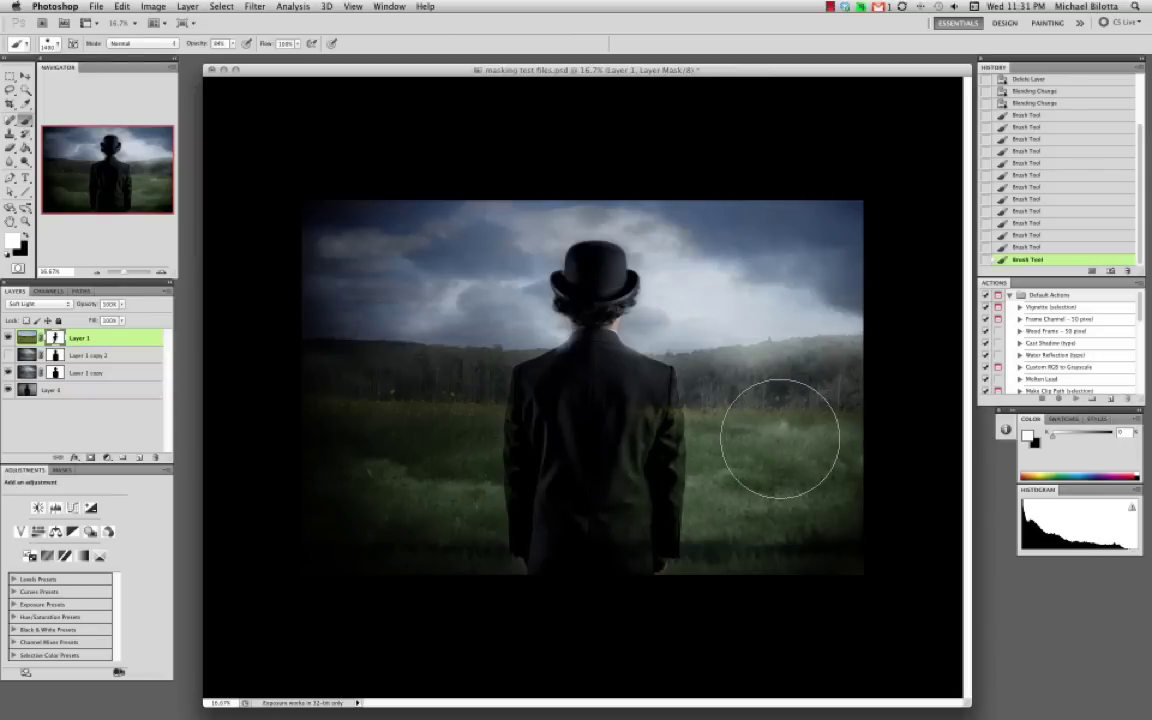
pyautogui.click(766, 442)
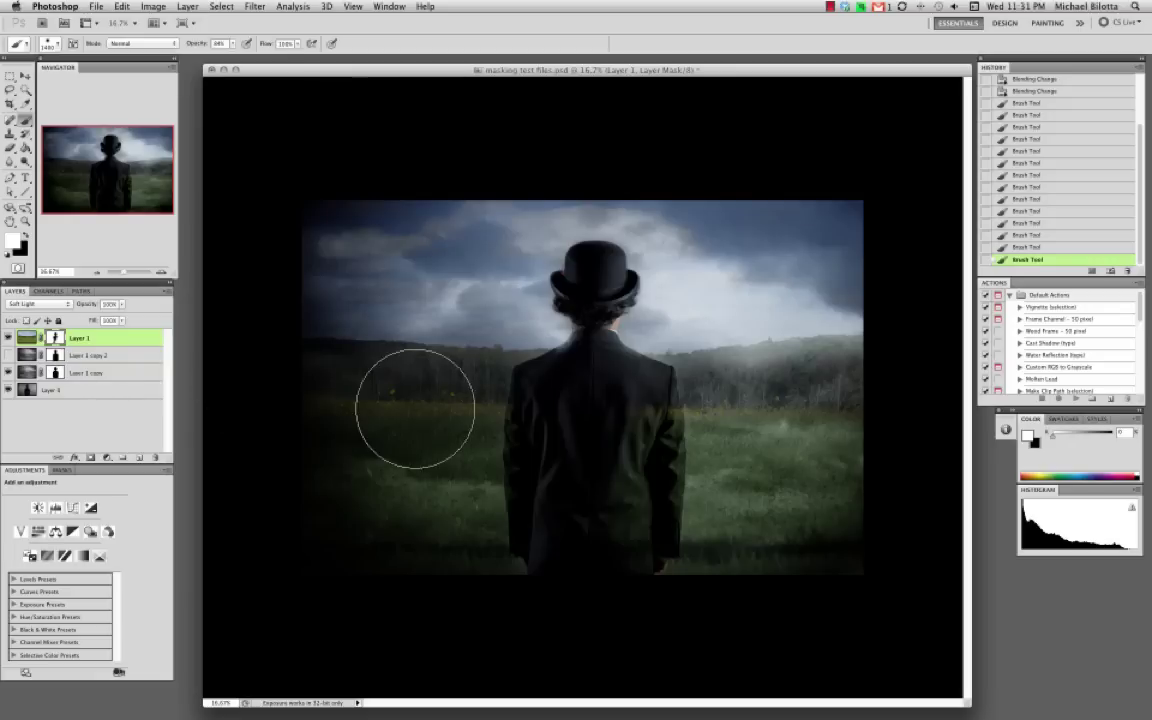
pyautogui.moveTo(194, 428); pyautogui.dragTo(163, 431)
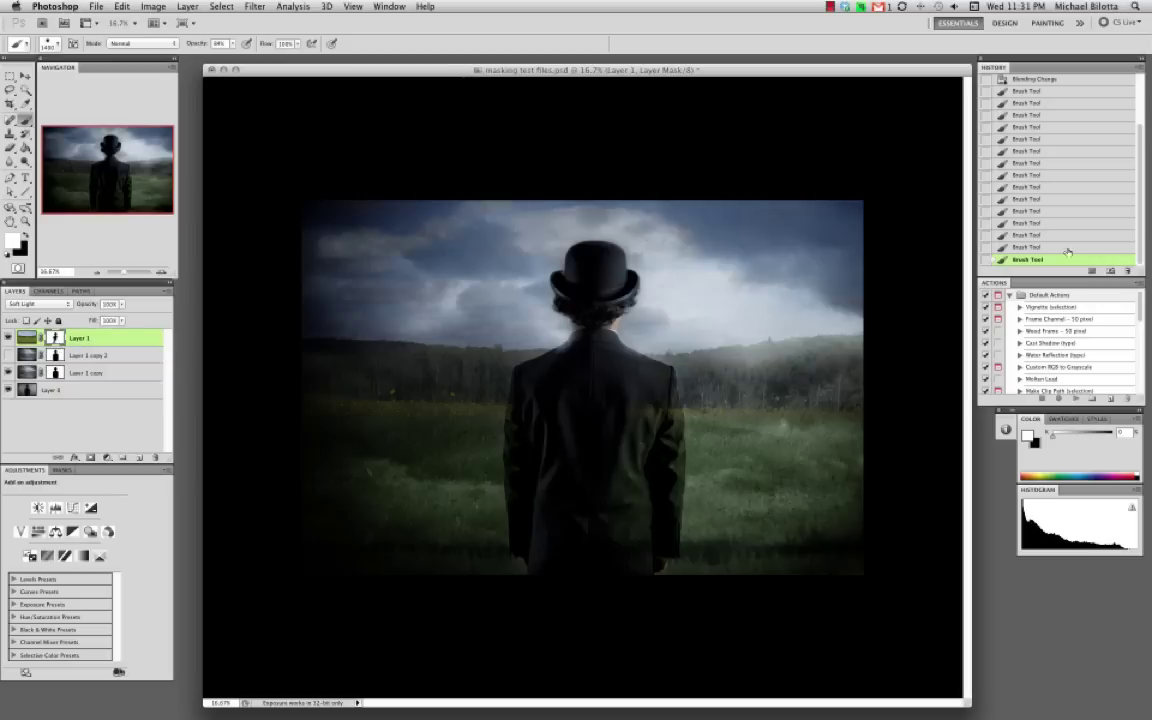
# Step: Start removing the meadow layer's mask, and cancel the removal to keep the mask
pyautogui.moveTo(52, 338); pyautogui.dragTo(158, 458)
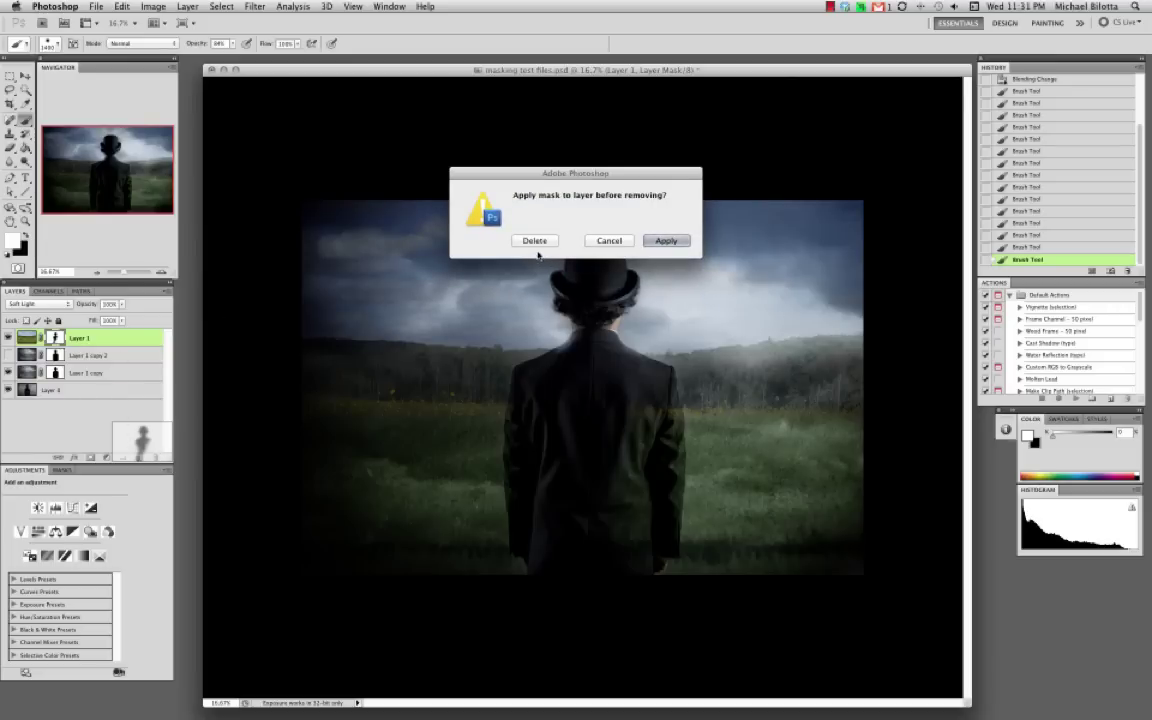
pyautogui.click(534, 240)
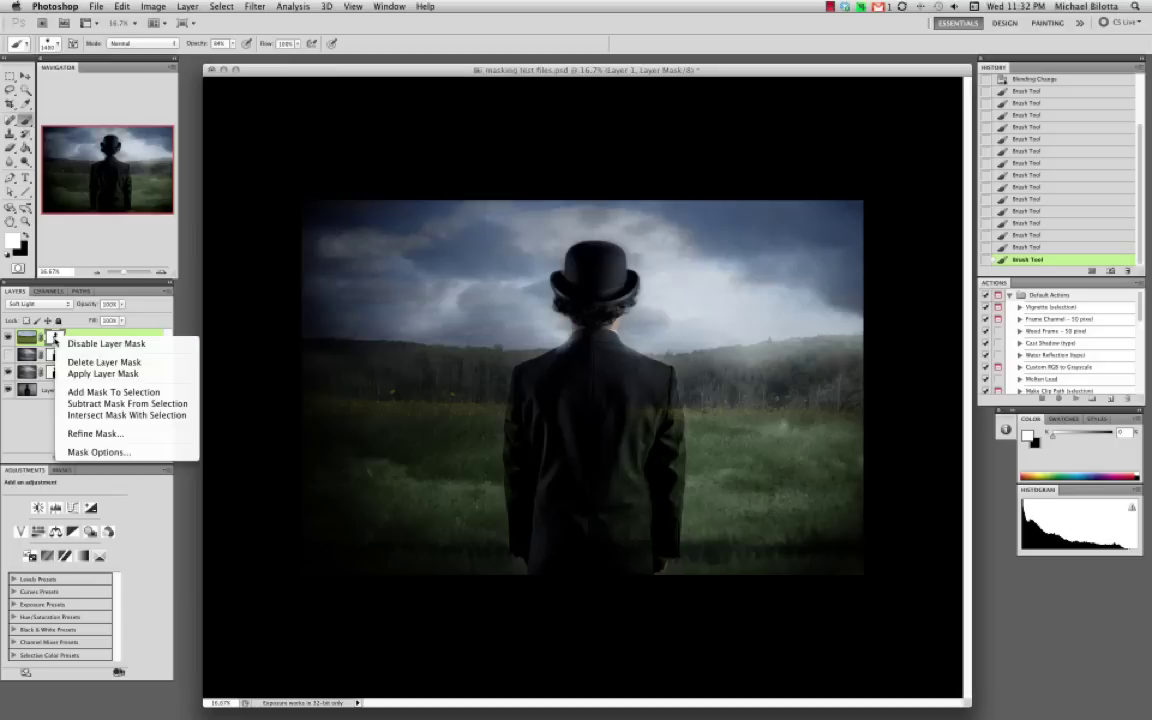
# Step: Delete the meadow layer's mask and move the clean mask of the man from Layer 1 copy 2 onto it
pyautogui.rightClick(56, 339)
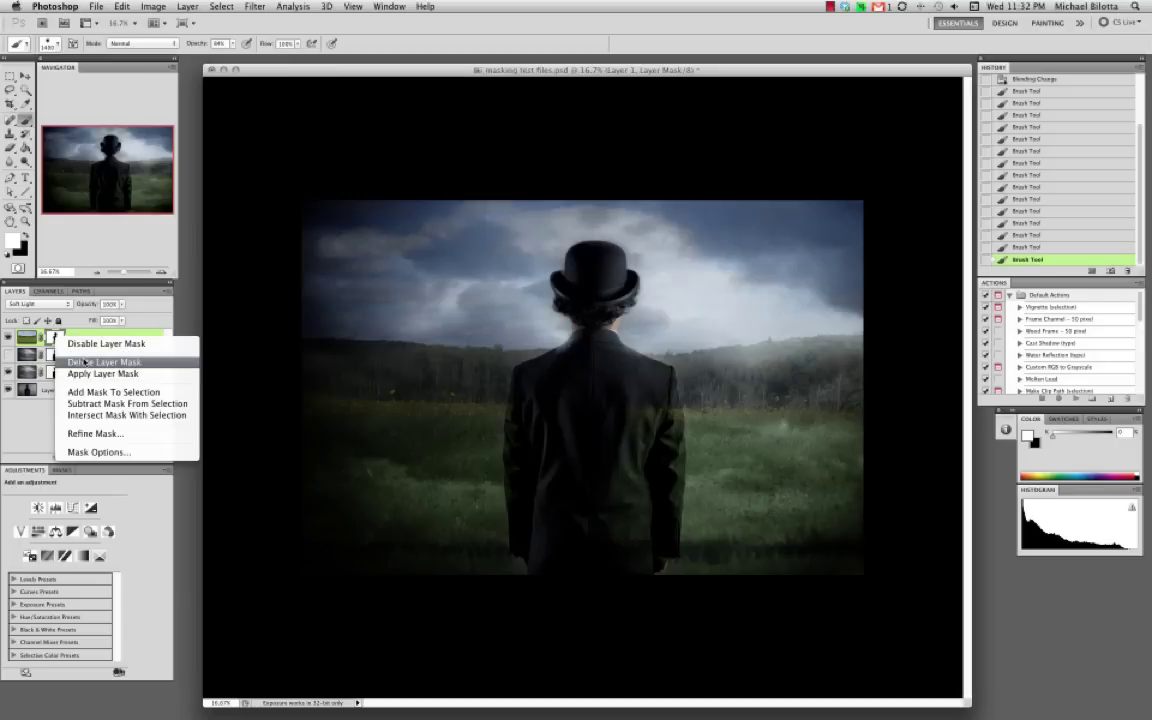
pyautogui.click(87, 362)
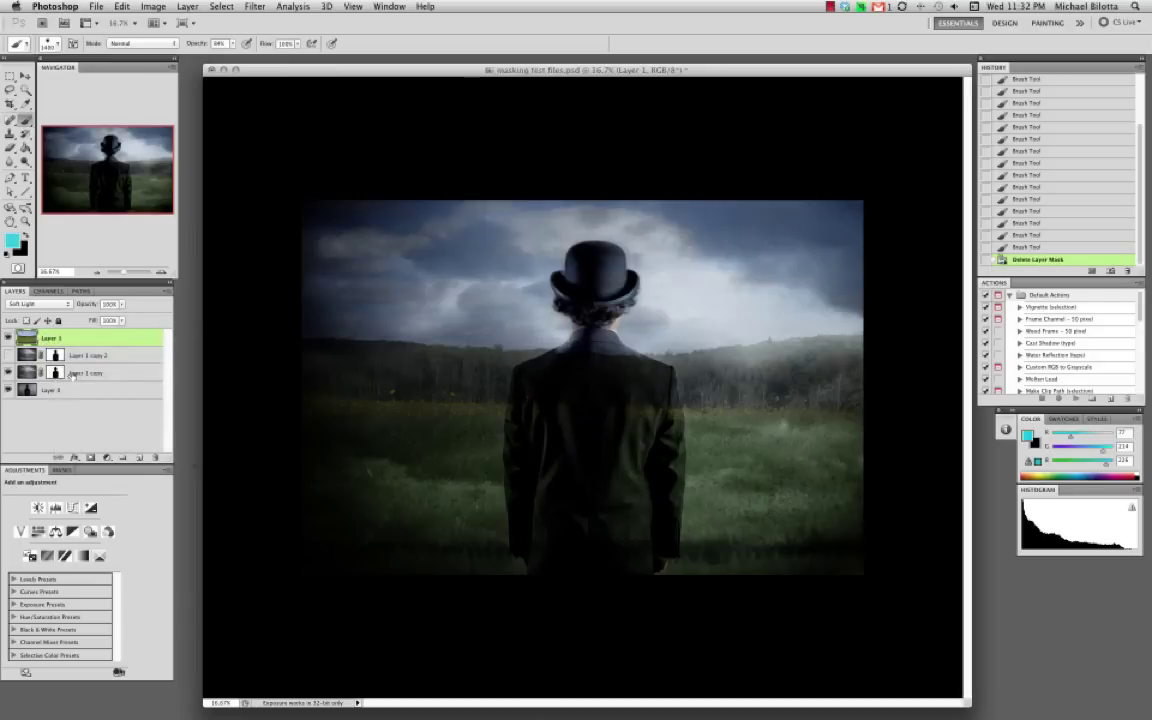
pyautogui.moveTo(56, 355)
pyautogui.mouseDown()
pyautogui.moveTo(50, 315)
pyautogui.moveTo(56, 338)
pyautogui.mouseUp()
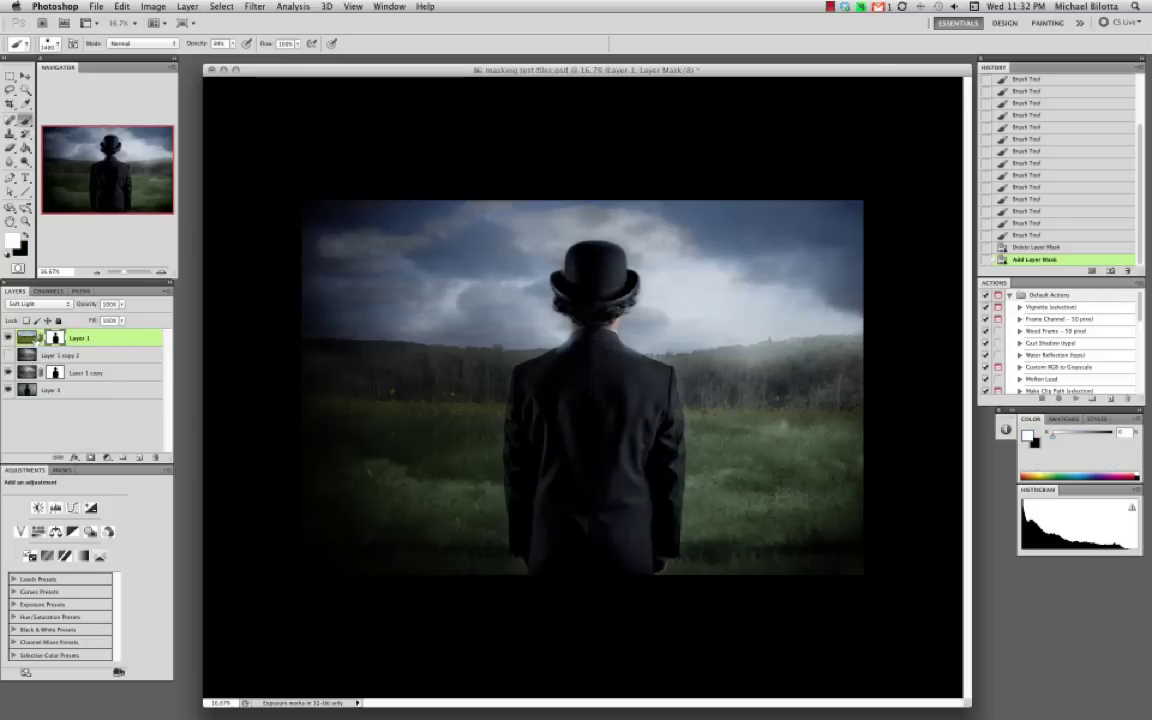
# Step: Paint black on the Layer 1 copy mask over the grass on both sides of the man to hide the cloud layer there
pyautogui.click(54, 374)
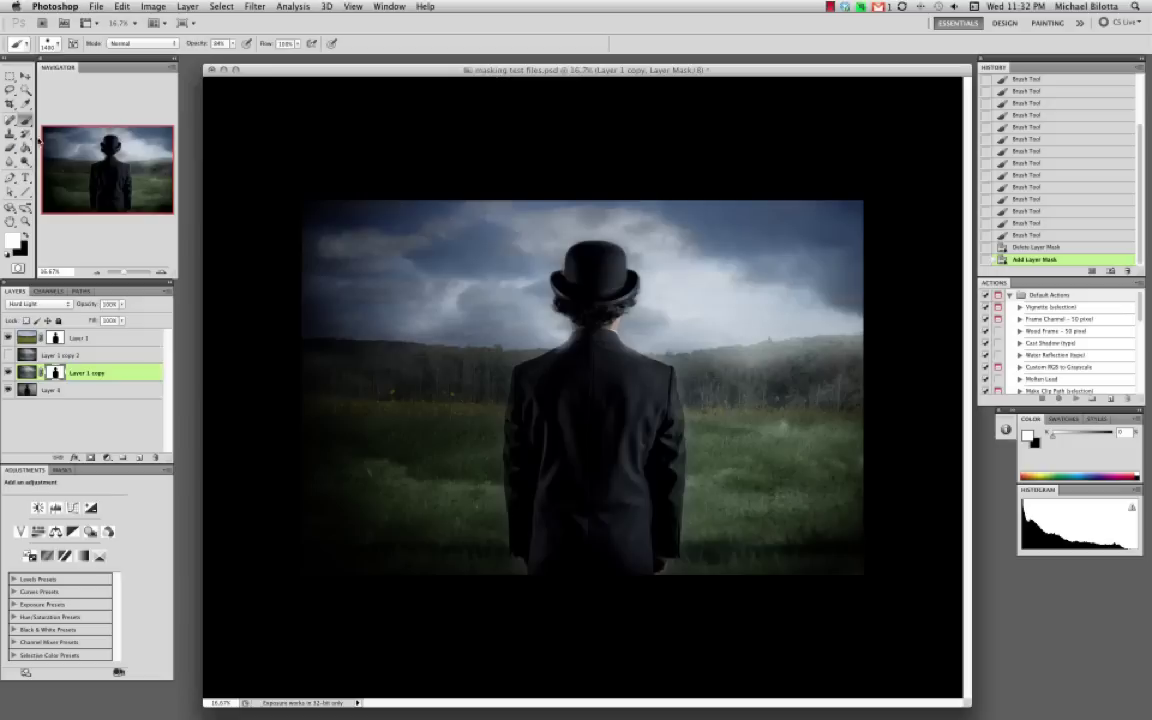
pyautogui.press('x')
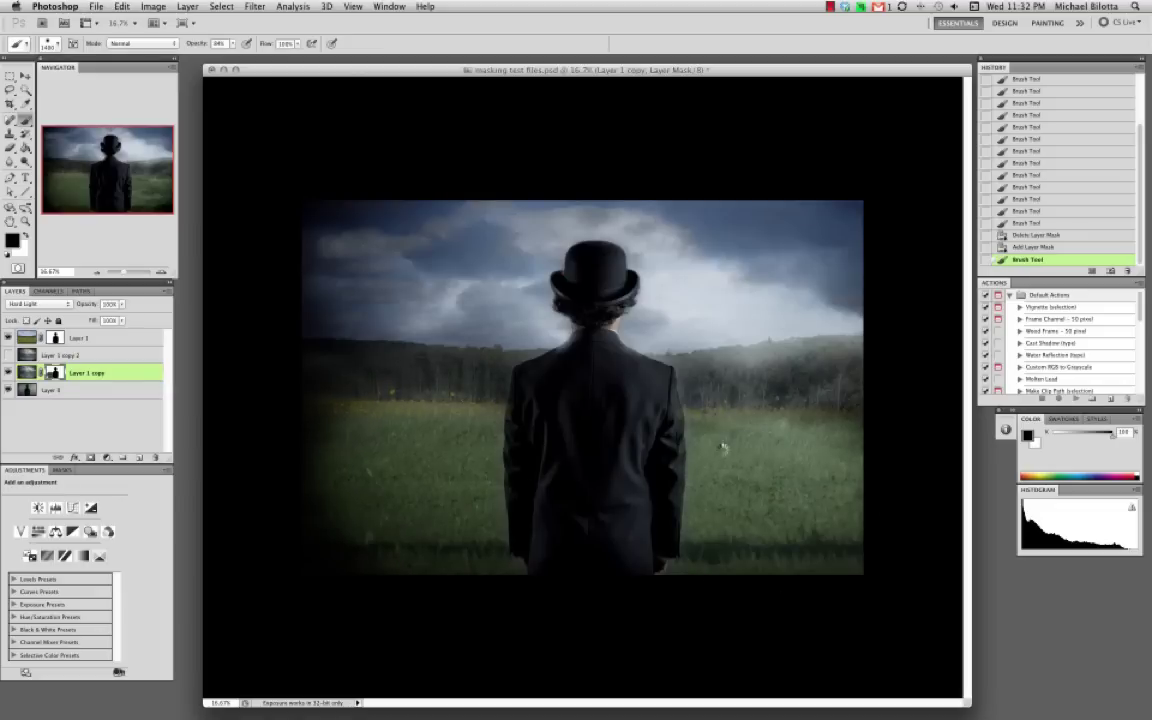
pyautogui.moveTo(700, 440); pyautogui.dragTo(722, 405)
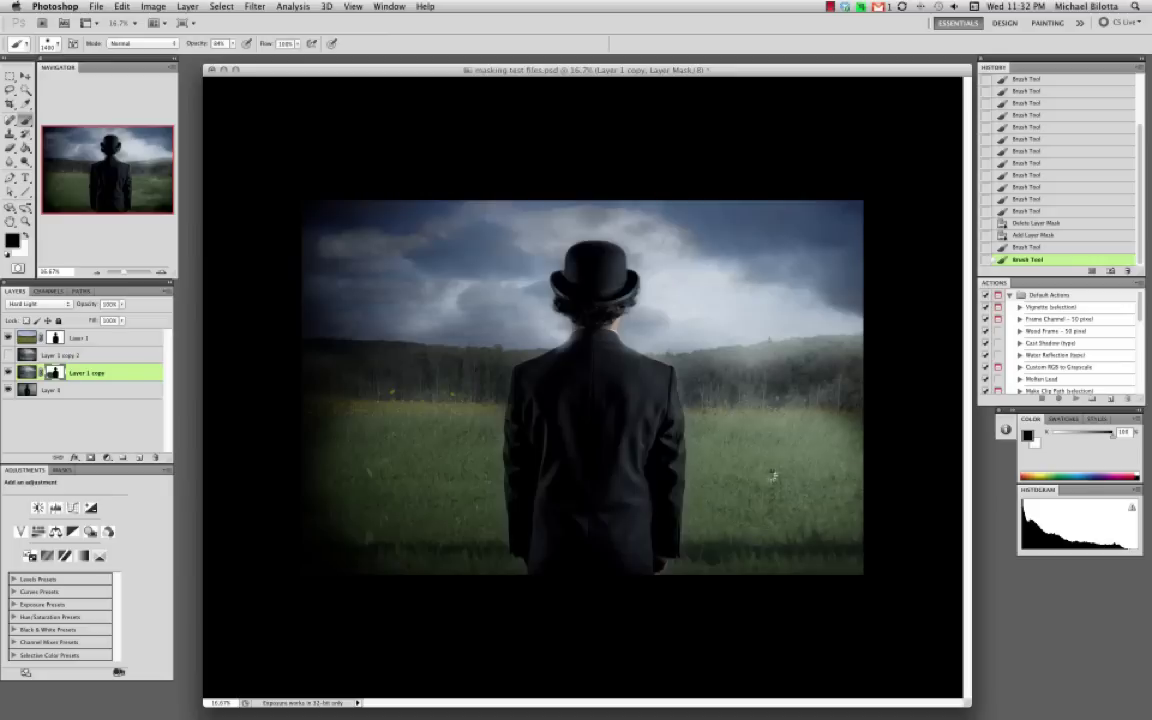
# Step: Reduce the brush size to 484 px and paint black on the Layer 1 copy mask over the trees and grass right of the man
pyautogui.rightClick(759, 494)
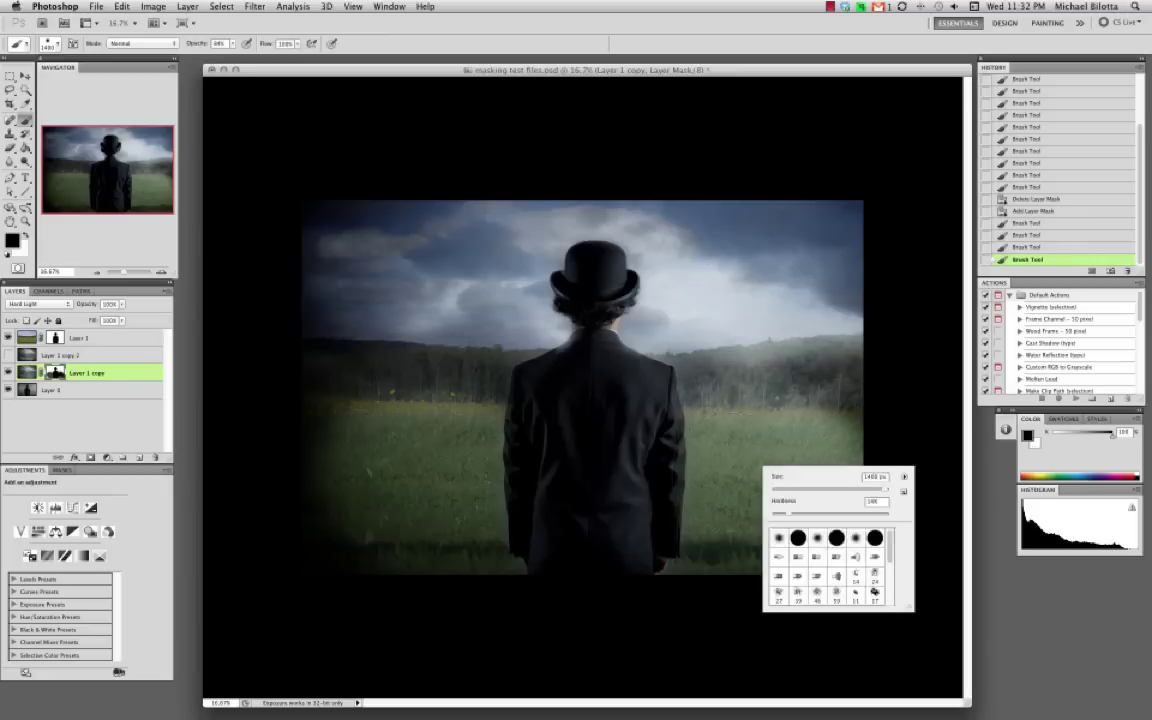
pyautogui.click(793, 489)
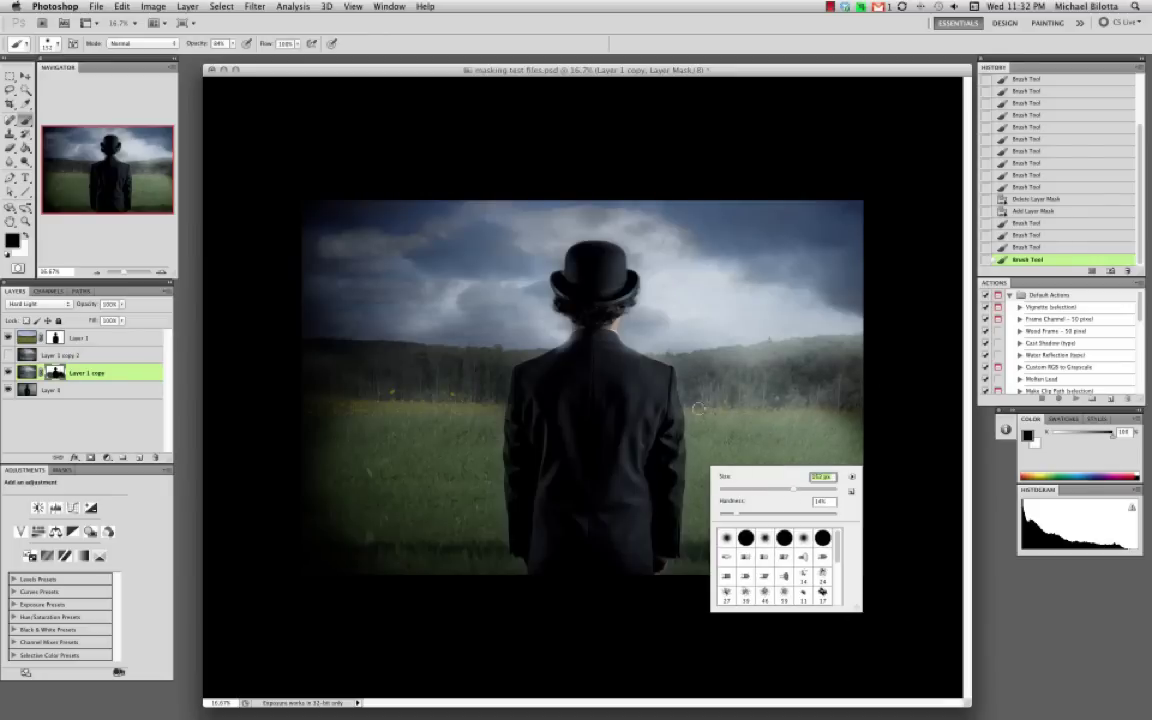
pyautogui.write('464')
pyautogui.press('Return')
pyautogui.moveTo(690, 347)
pyautogui.mouseDown()
pyautogui.moveTo(850, 369)
pyautogui.moveTo(772, 377)
pyautogui.moveTo(800, 395)
pyautogui.moveTo(790, 425)
pyautogui.mouseUp()
pyautogui.rightClick(790, 378)
pyautogui.press('Escape')
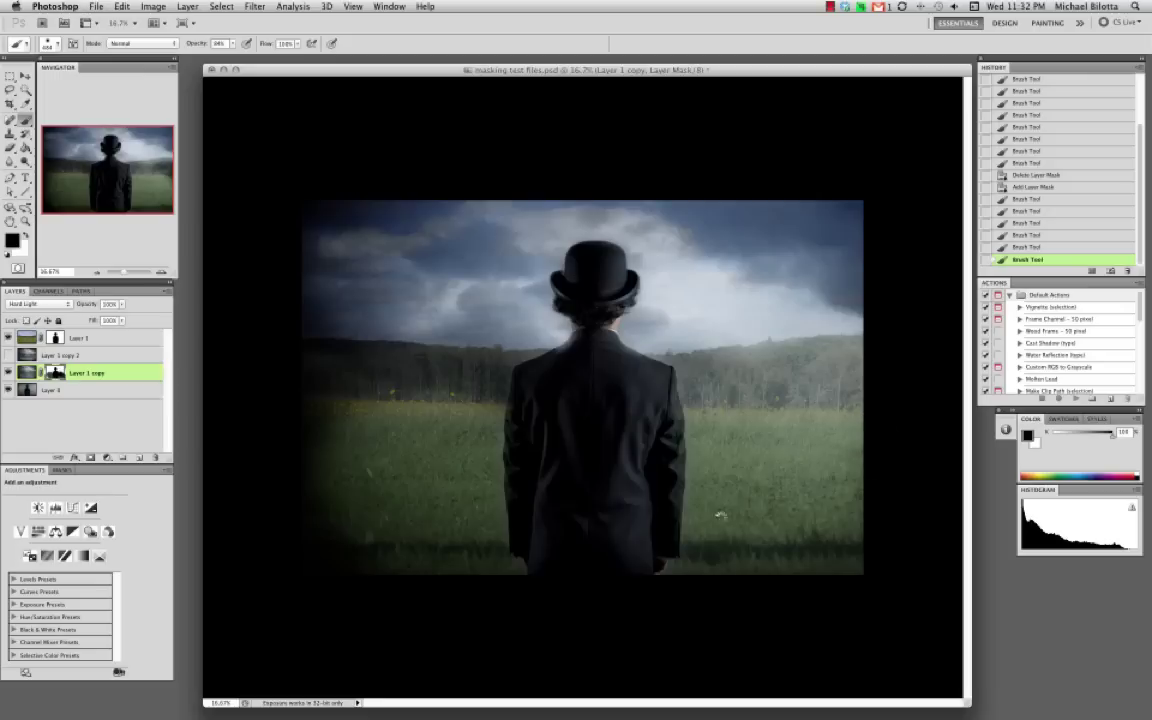
pyautogui.moveTo(720, 515); pyautogui.dragTo(790, 540)
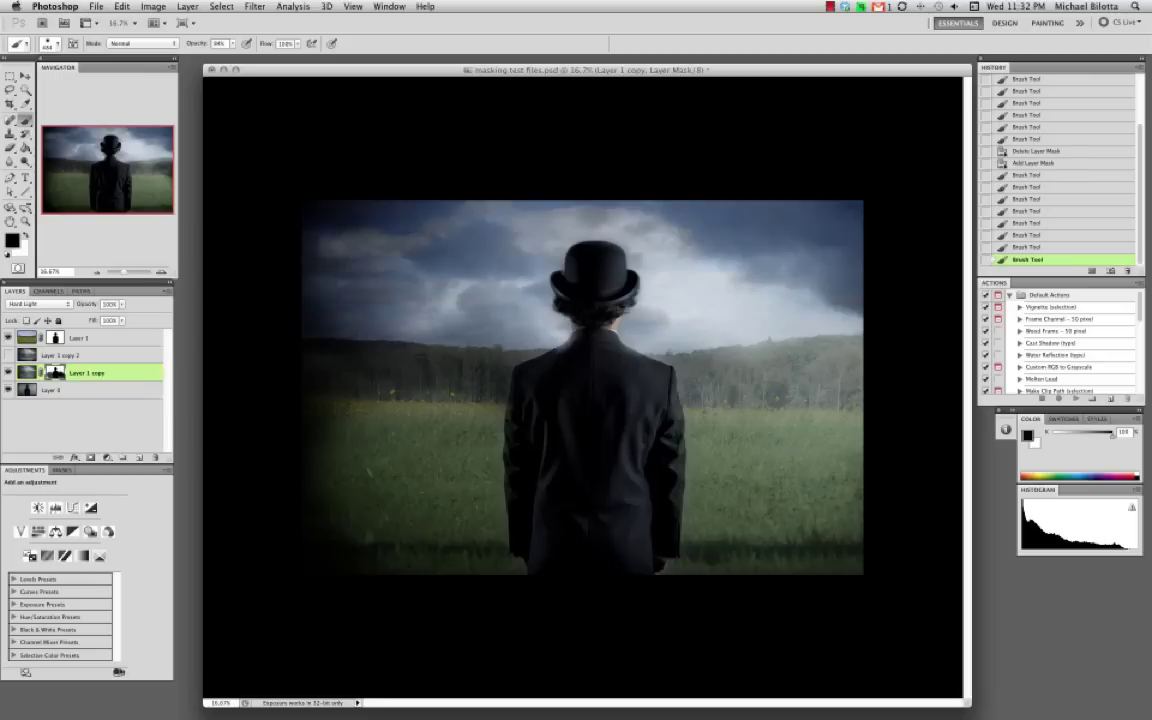
# Step: Paint black on the Layer 1 copy mask over the trees and the outer grass left of the man
pyautogui.moveTo(511, 390); pyautogui.dragTo(450, 378)
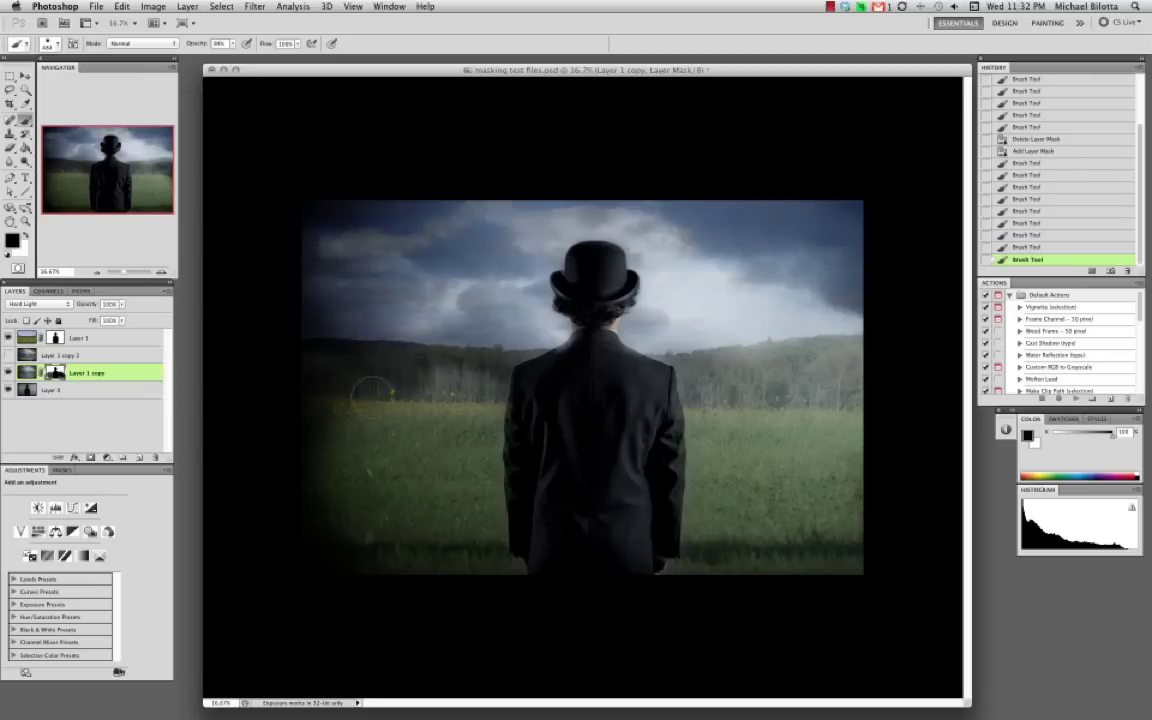
pyautogui.moveTo(341, 372)
pyautogui.mouseDown()
pyautogui.moveTo(320, 340)
pyautogui.moveTo(295, 355)
pyautogui.moveTo(360, 330)
pyautogui.mouseUp()
pyautogui.moveTo(400, 370); pyautogui.dragTo(334, 367)
pyautogui.moveTo(458, 368); pyautogui.dragTo(343, 358)
pyautogui.moveTo(308, 402)
pyautogui.mouseDown()
pyautogui.moveTo(309, 391)
pyautogui.moveTo(296, 432)
pyautogui.moveTo(328, 514)
pyautogui.mouseUp()
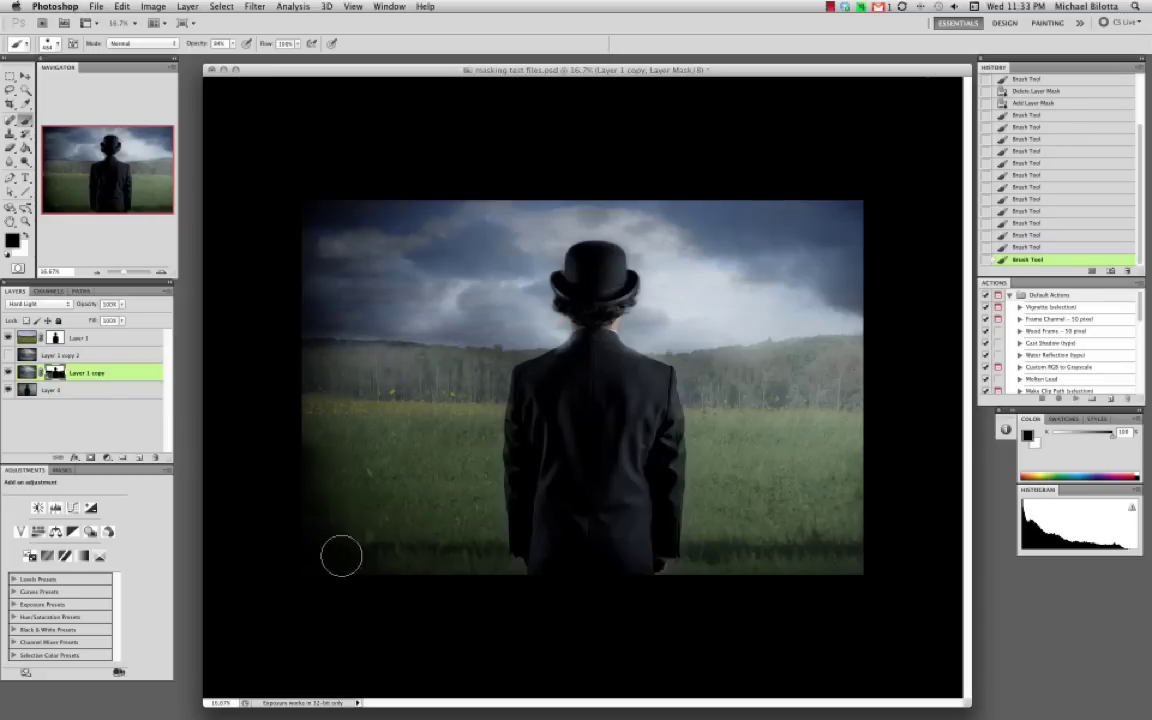
pyautogui.moveTo(340, 461)
pyautogui.mouseDown()
pyautogui.moveTo(311, 482)
pyautogui.moveTo(336, 443)
pyautogui.mouseUp()
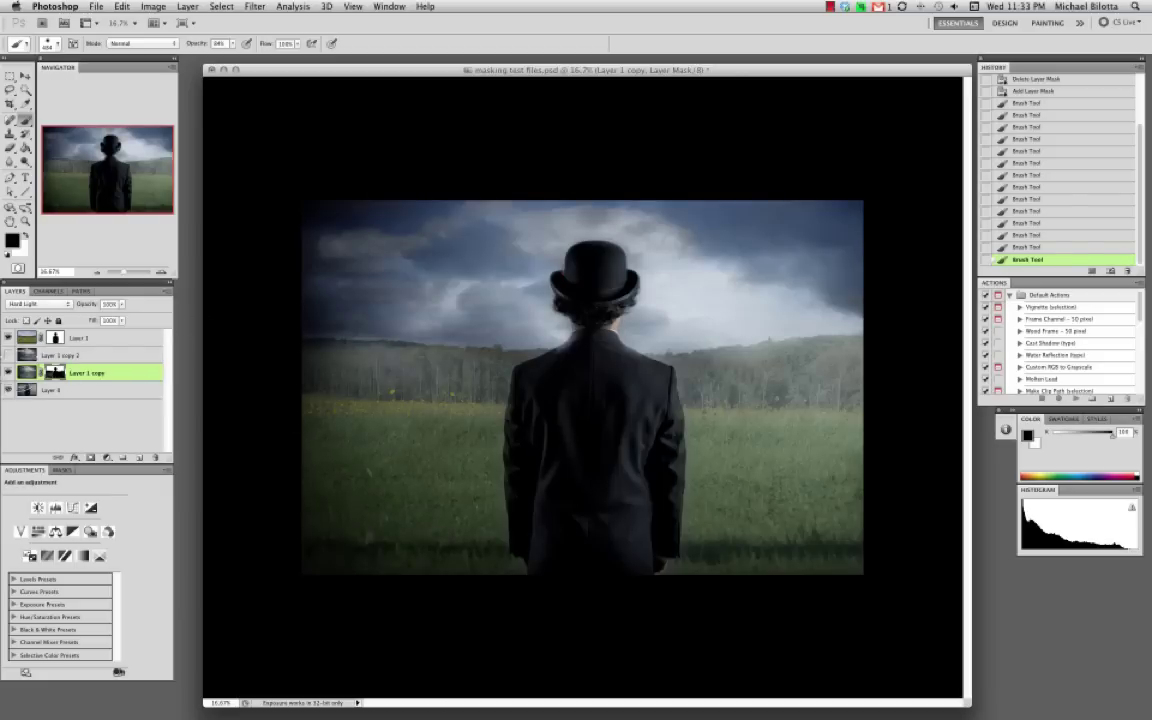
# Step: Paint black on the meadow layer's mask across the whole sky around the bowler hat to remove its blue tint
pyautogui.click(53, 338)
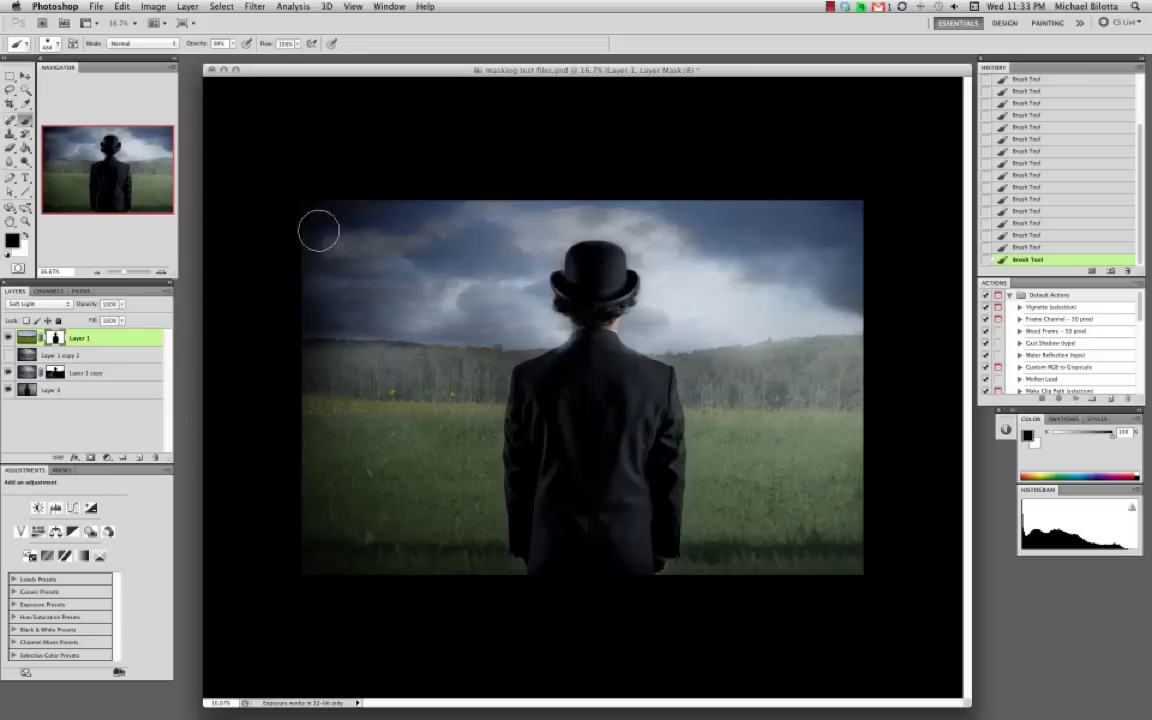
pyautogui.moveTo(318, 231)
pyautogui.mouseDown()
pyautogui.moveTo(656, 215)
pyautogui.moveTo(310, 205)
pyautogui.moveTo(609, 205)
pyautogui.mouseUp()
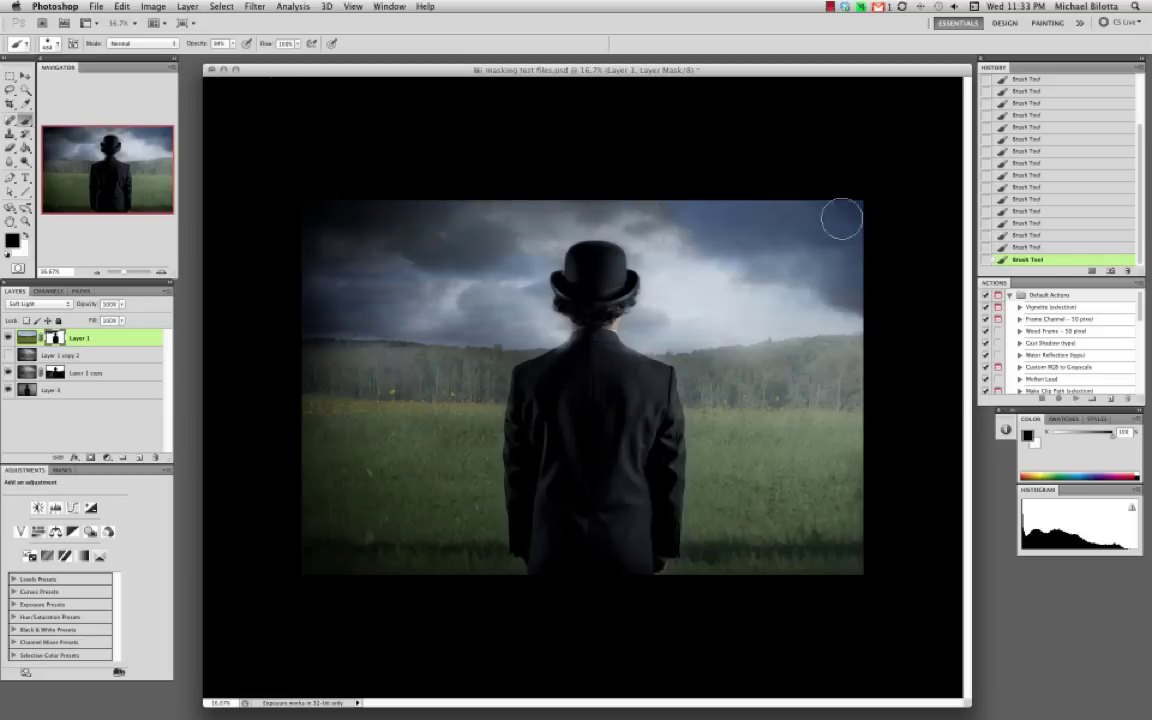
pyautogui.moveTo(842, 219)
pyautogui.mouseDown()
pyautogui.moveTo(743, 245)
pyautogui.moveTo(846, 226)
pyautogui.moveTo(689, 237)
pyautogui.moveTo(625, 222)
pyautogui.mouseUp()
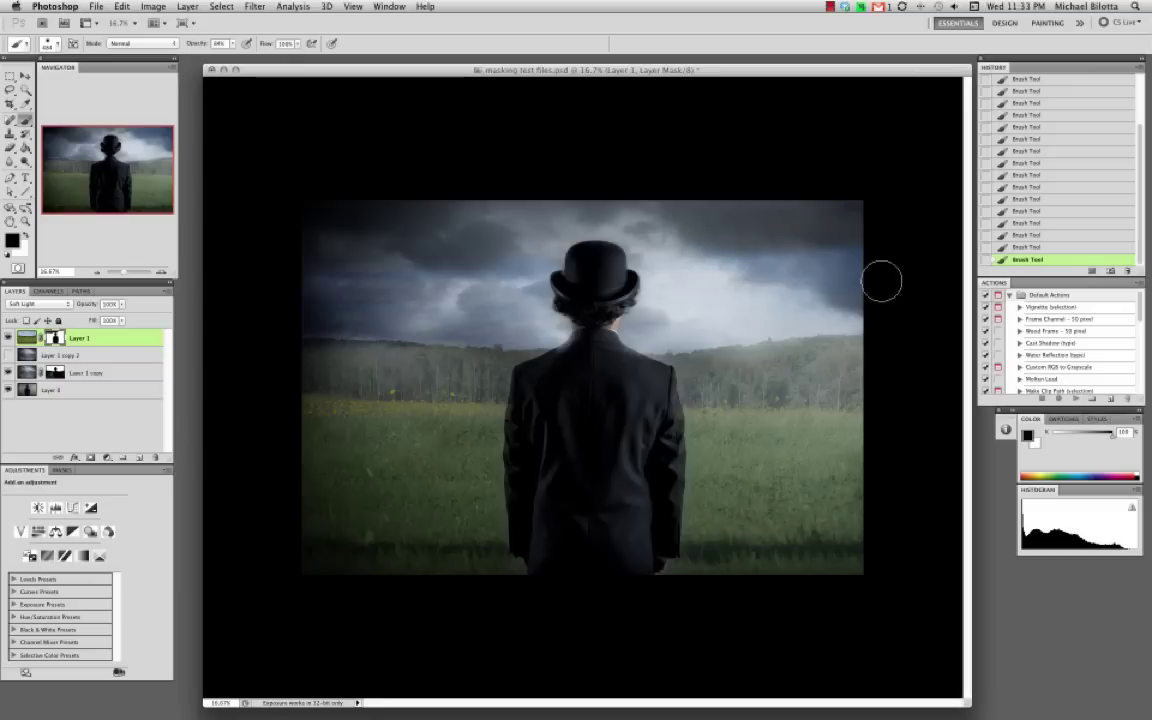
pyautogui.moveTo(881, 281)
pyautogui.mouseDown()
pyautogui.moveTo(700, 245)
pyautogui.moveTo(848, 278)
pyautogui.moveTo(700, 258)
pyautogui.moveTo(872, 308)
pyautogui.moveTo(770, 285)
pyautogui.mouseUp()
pyautogui.moveTo(653, 330)
pyautogui.mouseDown()
pyautogui.moveTo(560, 285)
pyautogui.moveTo(580, 297)
pyautogui.moveTo(578, 324)
pyautogui.moveTo(712, 286)
pyautogui.moveTo(681, 252)
pyautogui.moveTo(548, 257)
pyautogui.mouseUp()
pyautogui.moveTo(342, 270)
pyautogui.mouseDown()
pyautogui.moveTo(570, 292)
pyautogui.moveTo(294, 268)
pyautogui.moveTo(575, 296)
pyautogui.moveTo(570, 313)
pyautogui.moveTo(429, 307)
pyautogui.moveTo(588, 325)
pyautogui.moveTo(363, 307)
pyautogui.moveTo(278, 283)
pyautogui.moveTo(548, 314)
pyautogui.moveTo(292, 300)
pyautogui.moveTo(336, 291)
pyautogui.moveTo(482, 323)
pyautogui.moveTo(232, 301)
pyautogui.moveTo(412, 304)
pyautogui.moveTo(523, 338)
pyautogui.moveTo(437, 341)
pyautogui.moveTo(229, 313)
pyautogui.moveTo(494, 317)
pyautogui.moveTo(600, 355)
pyautogui.moveTo(397, 288)
pyautogui.moveTo(377, 314)
pyautogui.mouseUp()
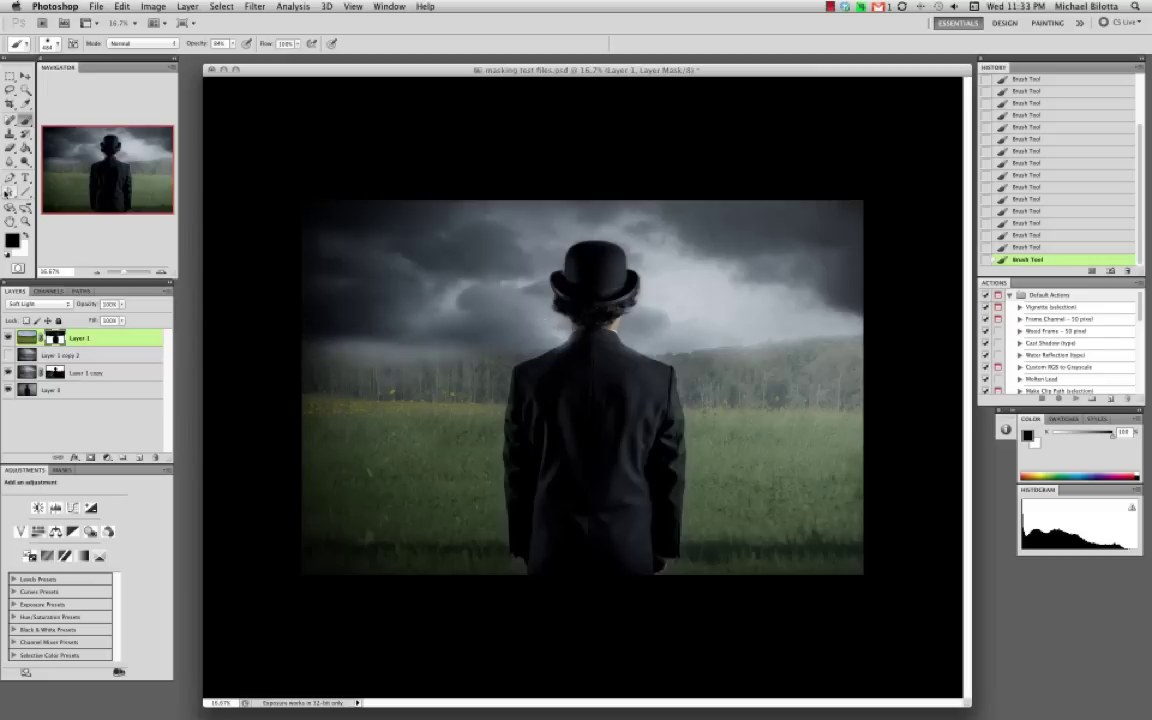
# Step: Paint white on the meadow layer's mask along the treeline left of the man to restore the meadow layer there
pyautogui.click(24, 233)
pyautogui.moveTo(455, 387)
pyautogui.mouseDown()
pyautogui.moveTo(422, 368)
pyautogui.moveTo(498, 365)
pyautogui.moveTo(296, 347)
pyautogui.mouseUp()
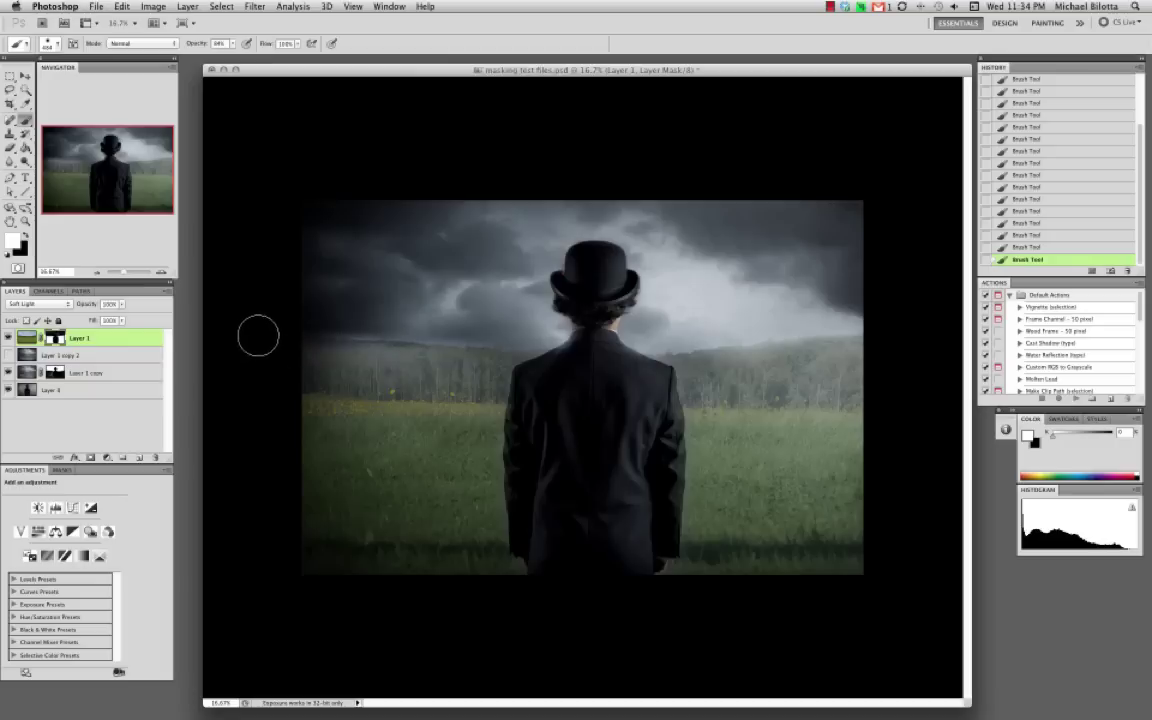
pyautogui.rightClick(343, 358)
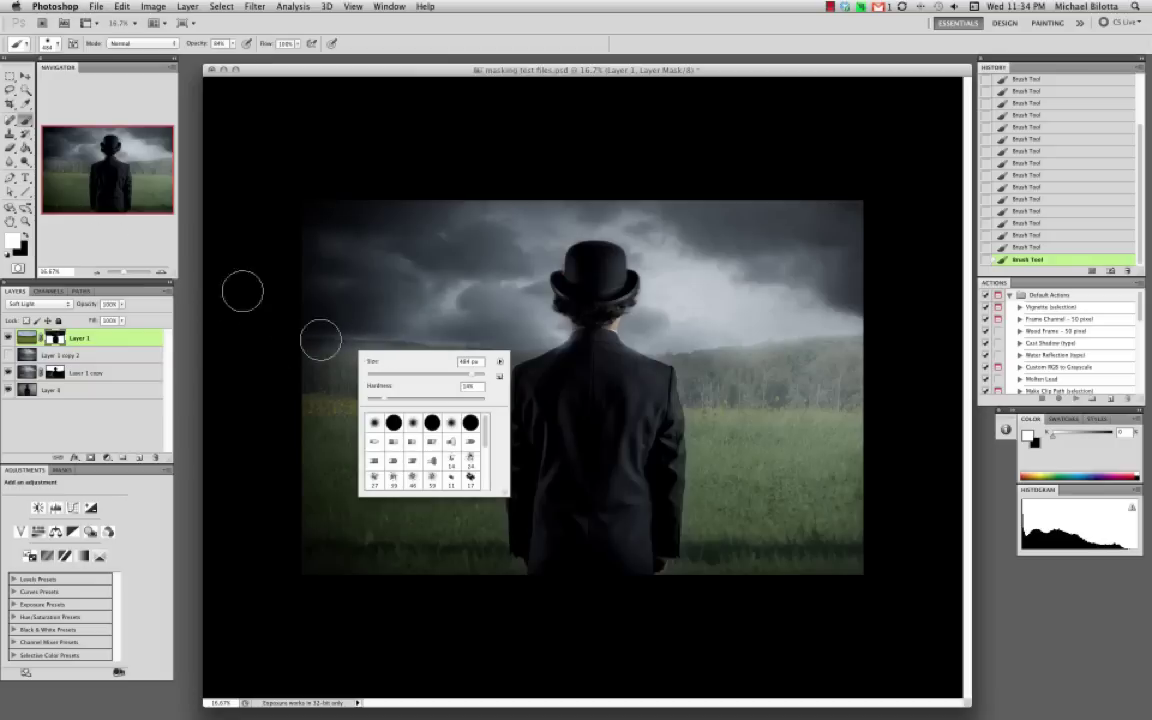
# Step: Switch the foreground colour back to black and lower the brush opacity to about 28%
pyautogui.click(24, 233)
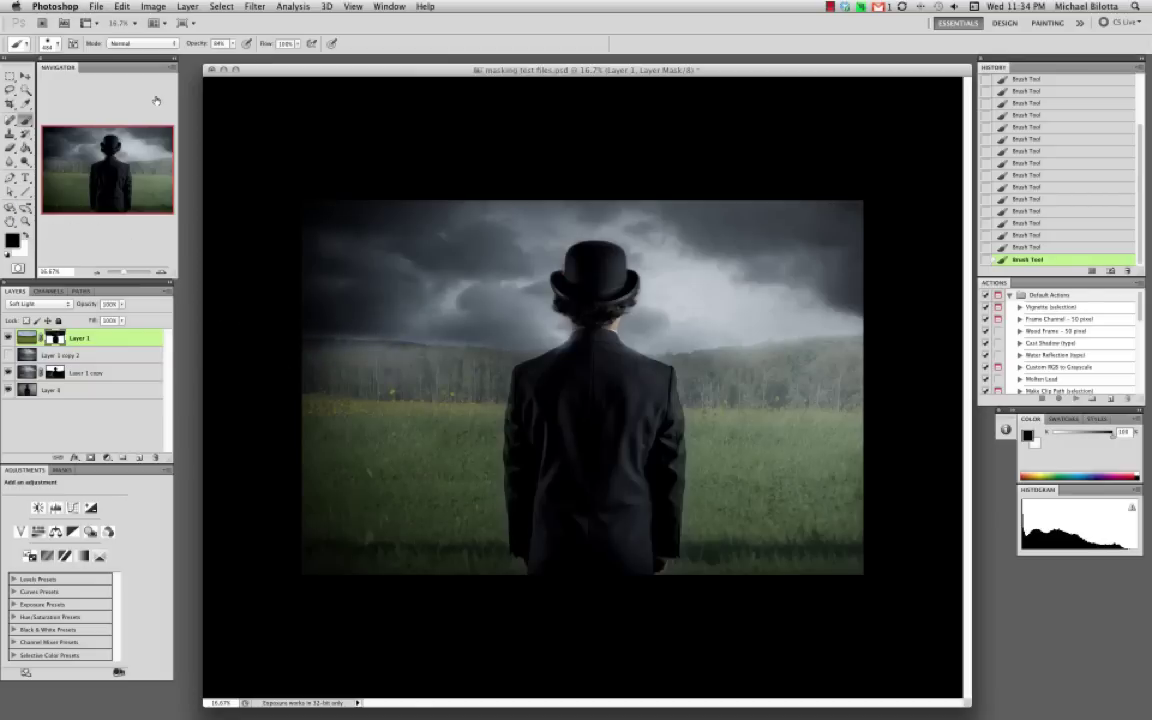
pyautogui.click(233, 43)
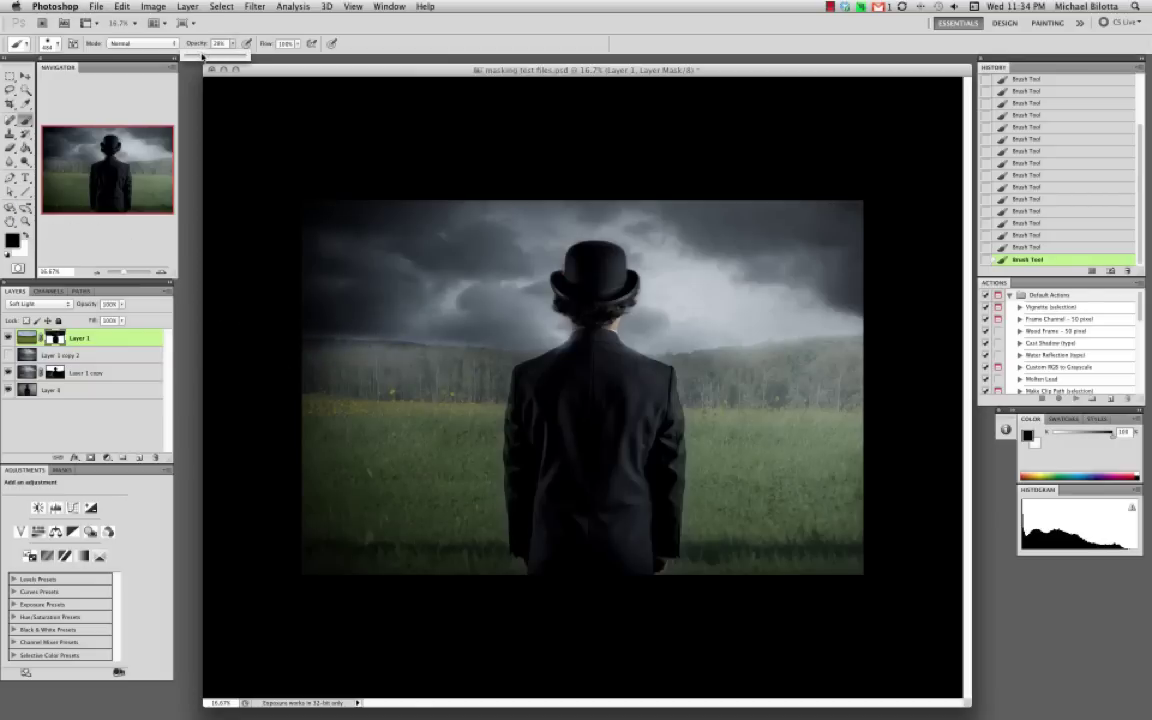
pyautogui.click(425, 326)
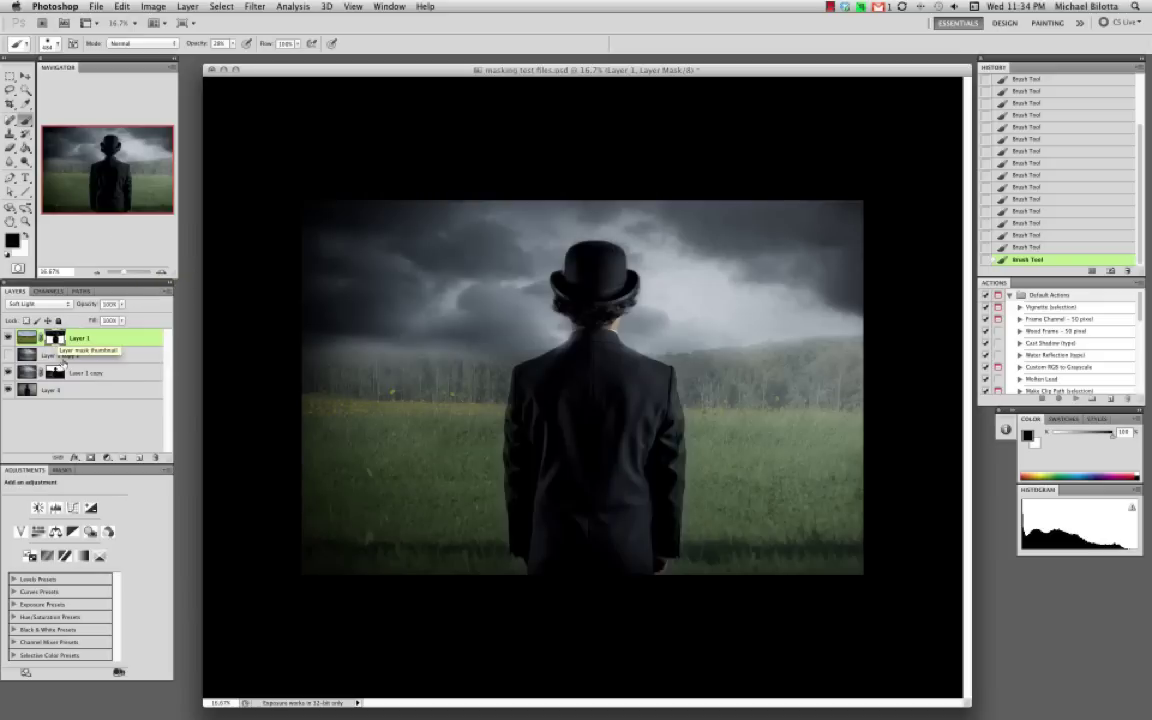
# Step: Disable and delete the meadow layer's mask, and step back in the history to the last brush stroke to restore it
pyautogui.click(80, 356)
pyautogui.click(62, 345)
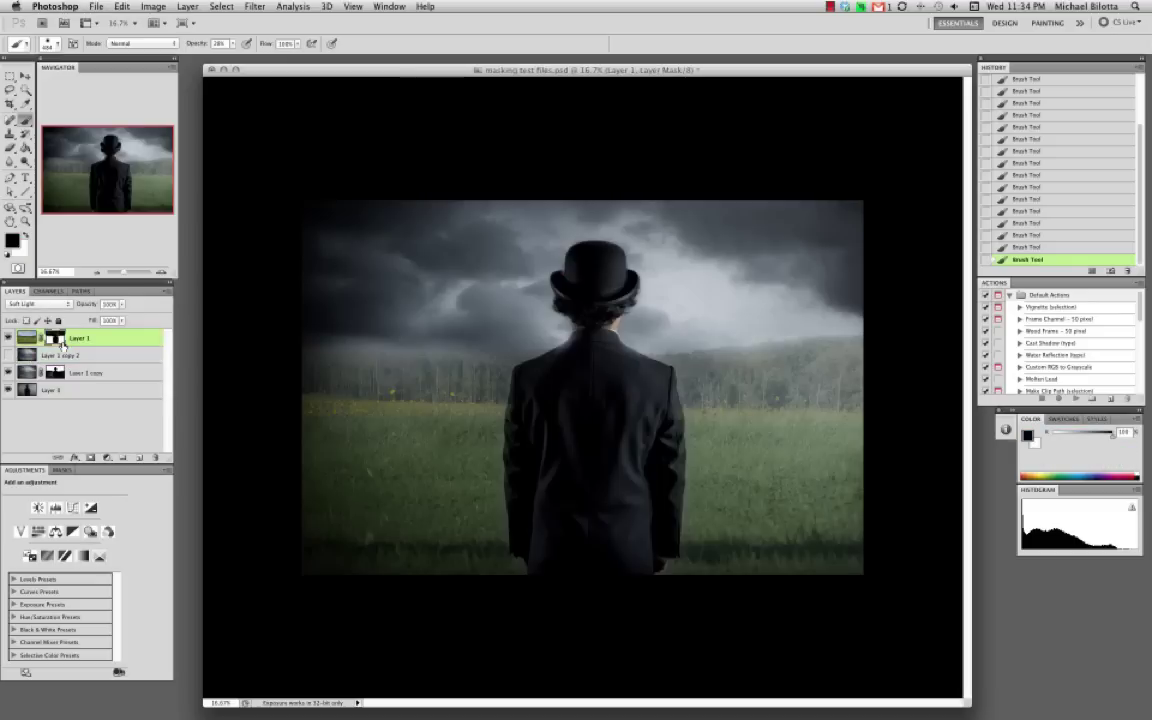
pyautogui.rightClick(57, 338)
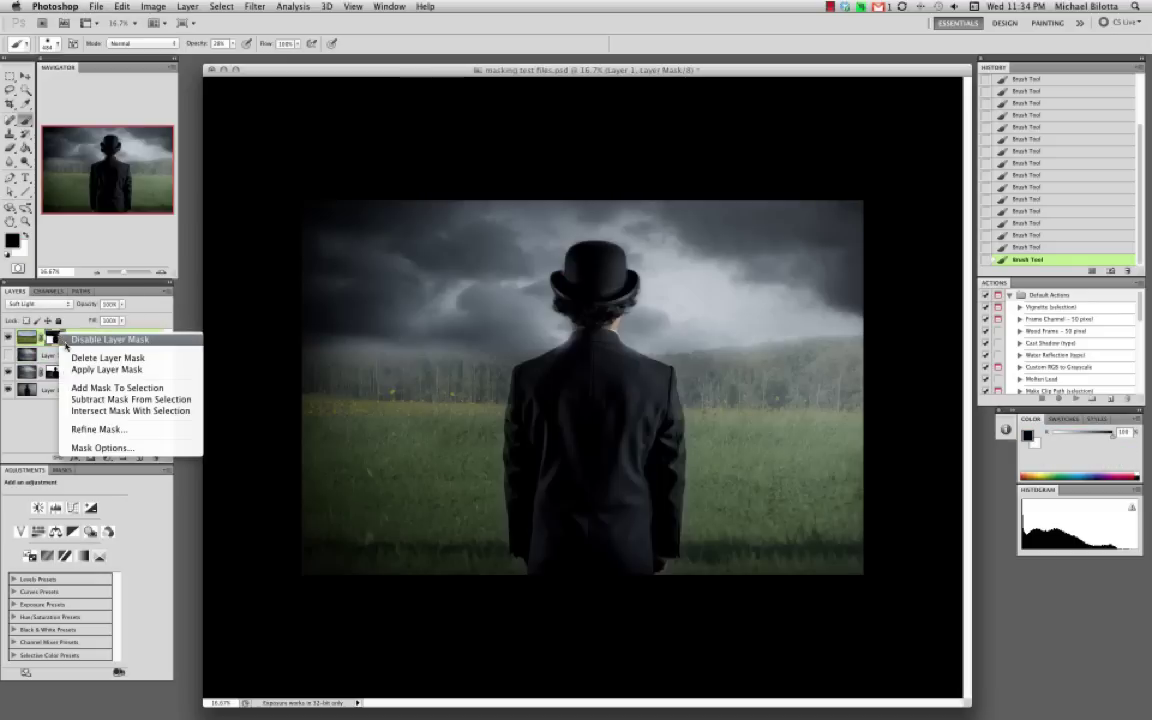
pyautogui.click(64, 336)
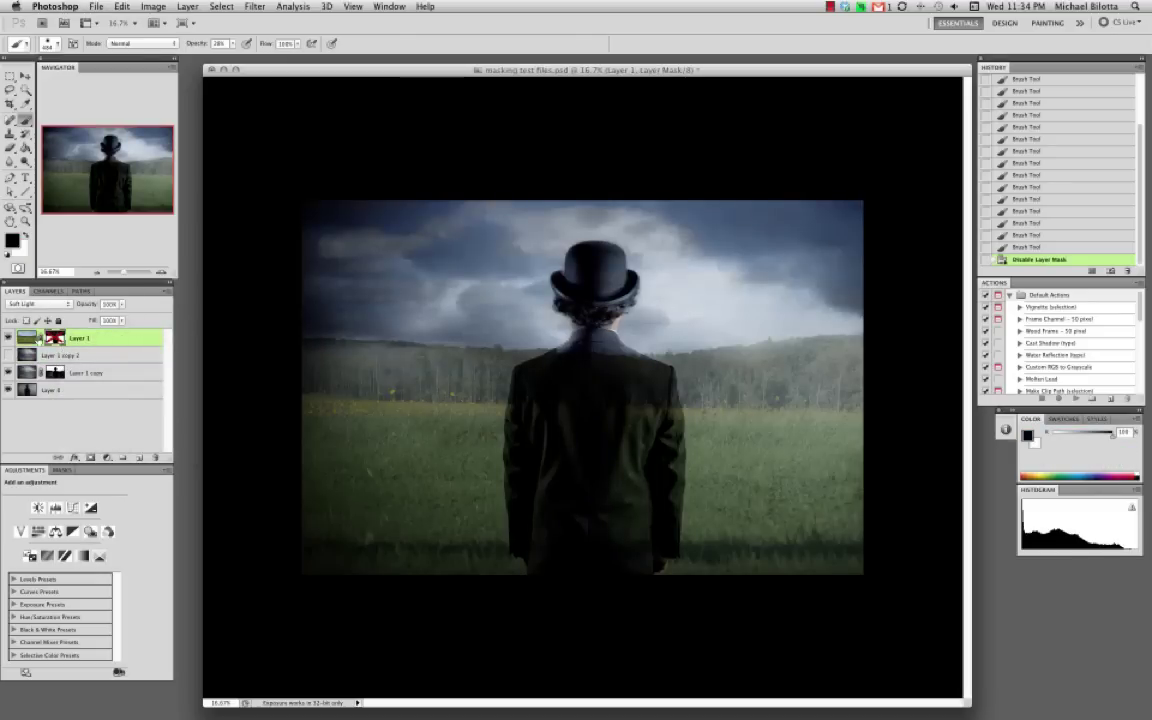
pyautogui.rightClick(54, 340)
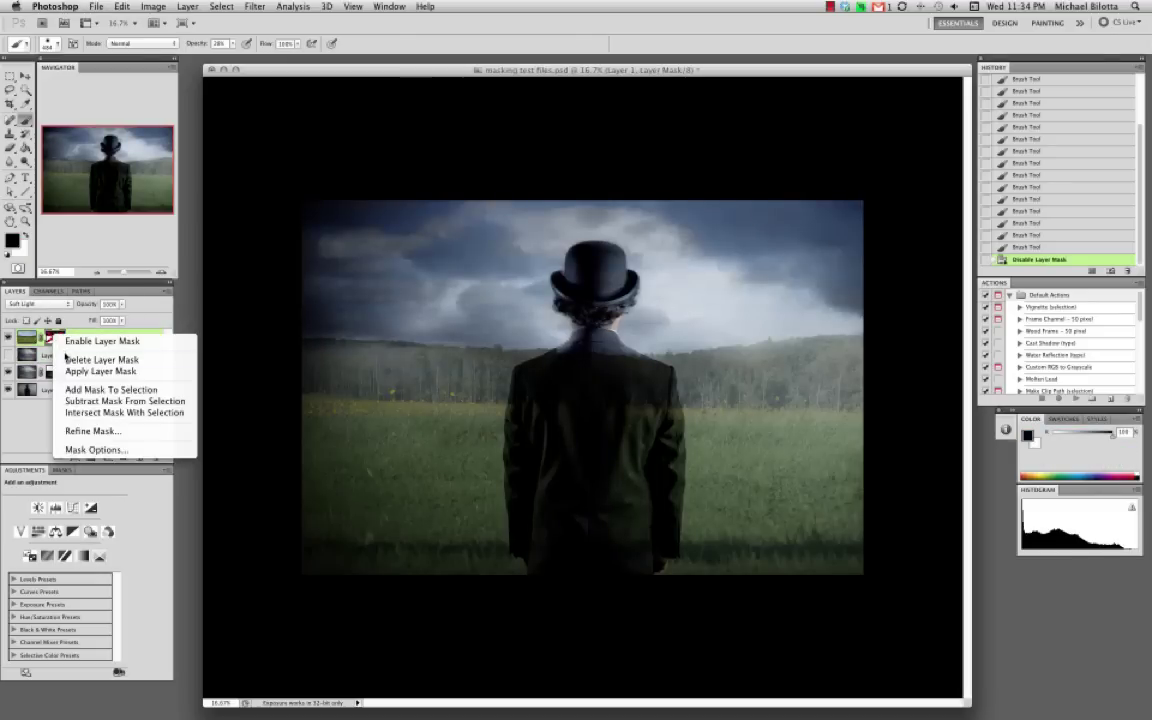
pyautogui.click(68, 359)
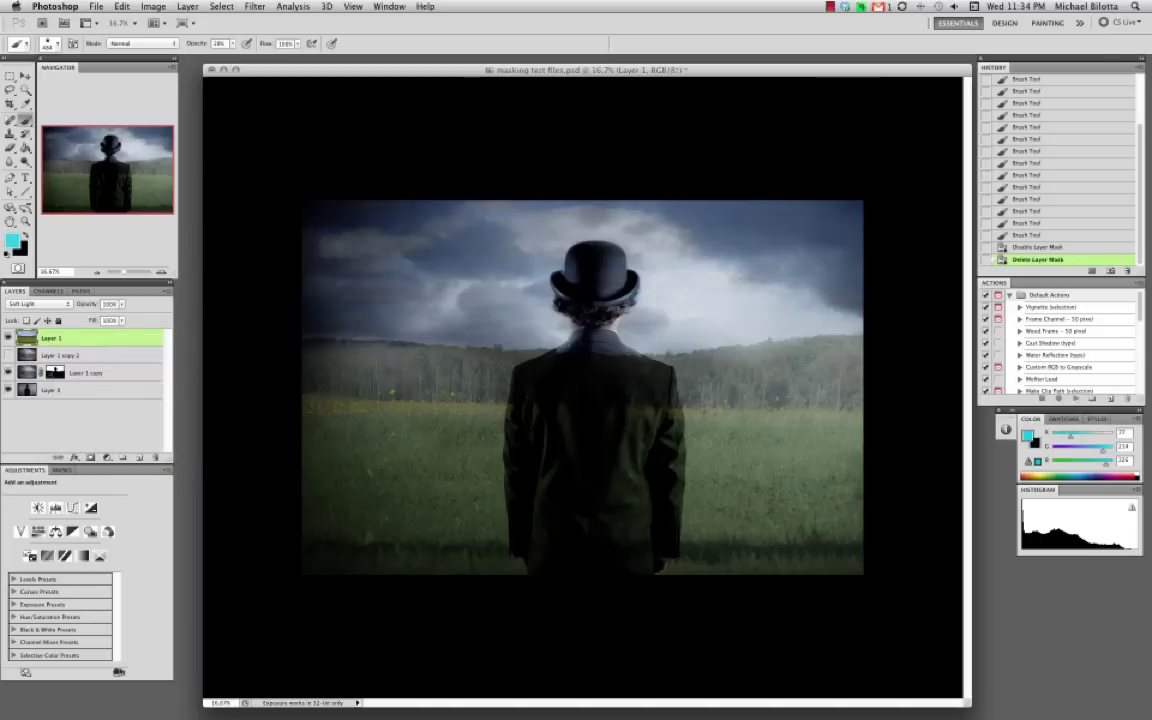
pyautogui.click(1018, 240)
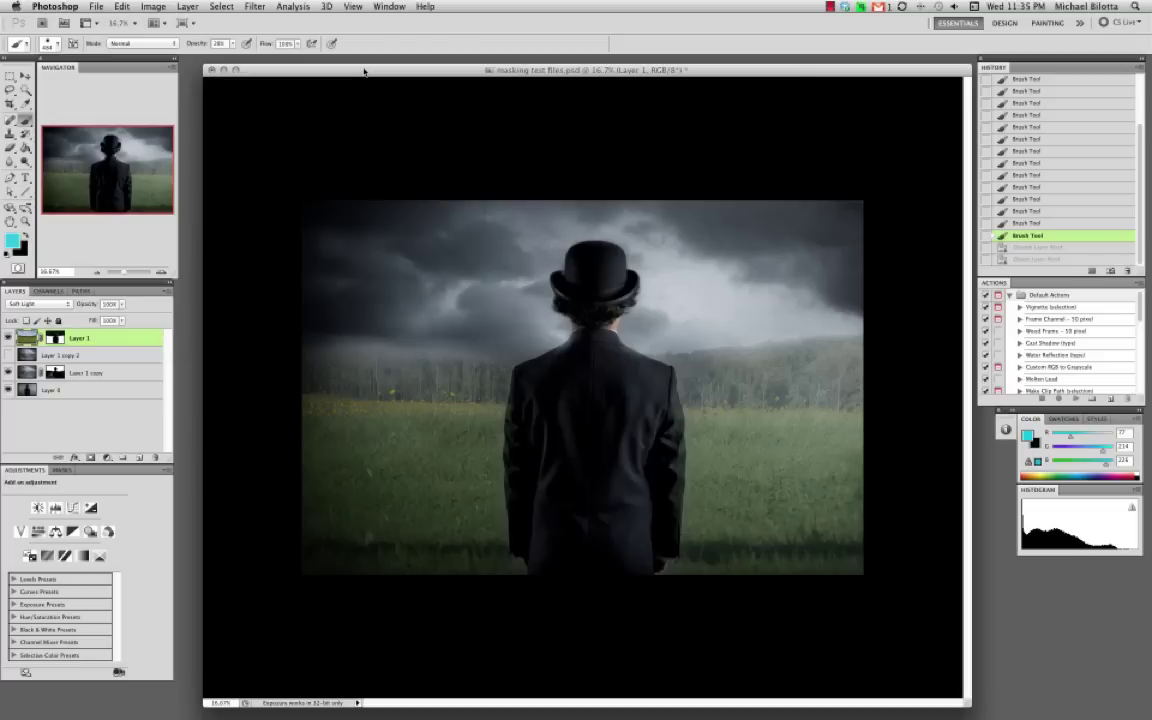
pyautogui.press('super+Tab')
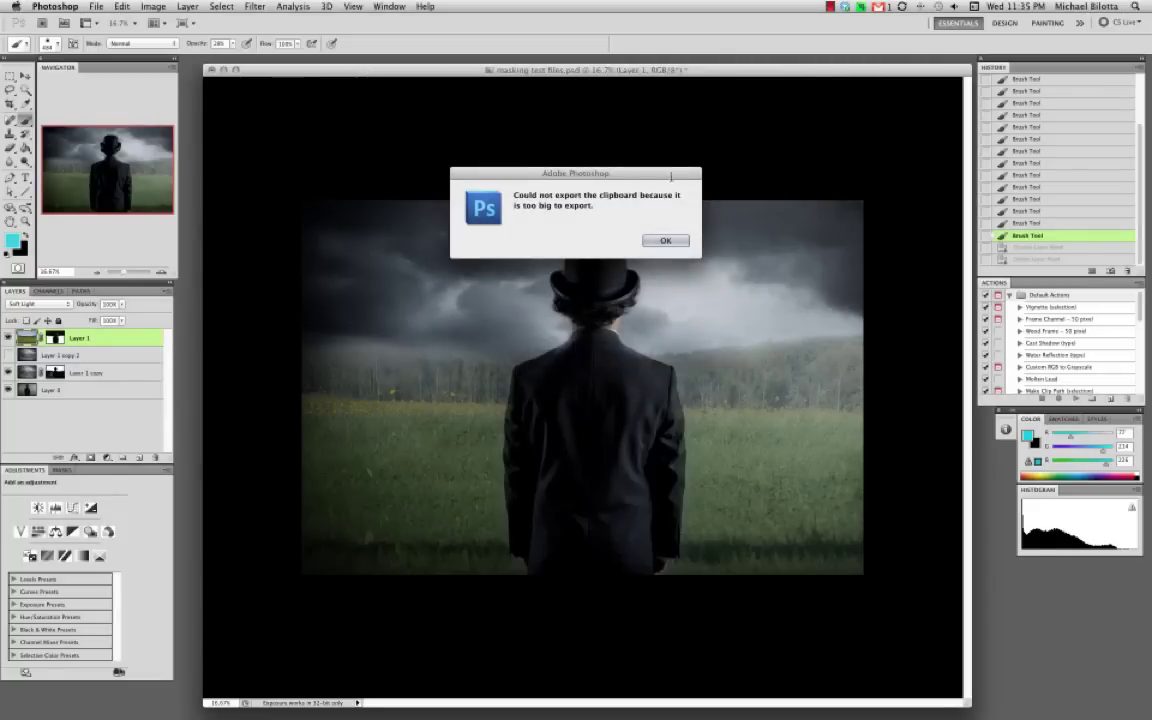
pyautogui.click(658, 241)
pyautogui.press('super+Tab')
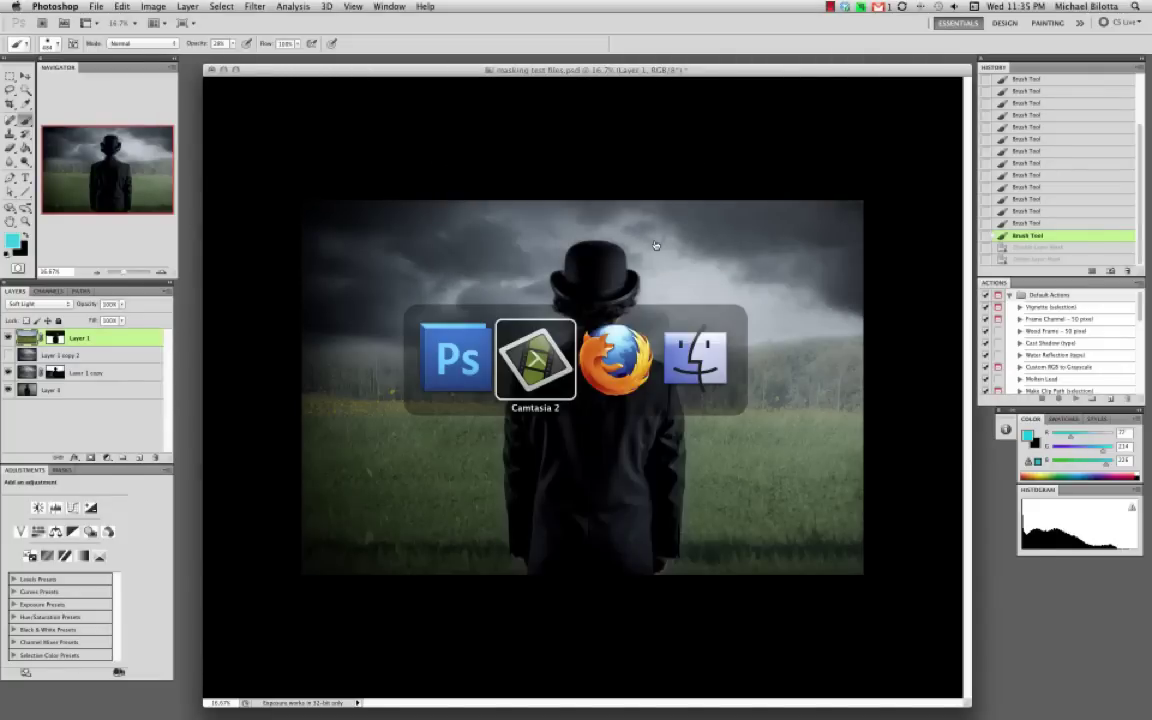